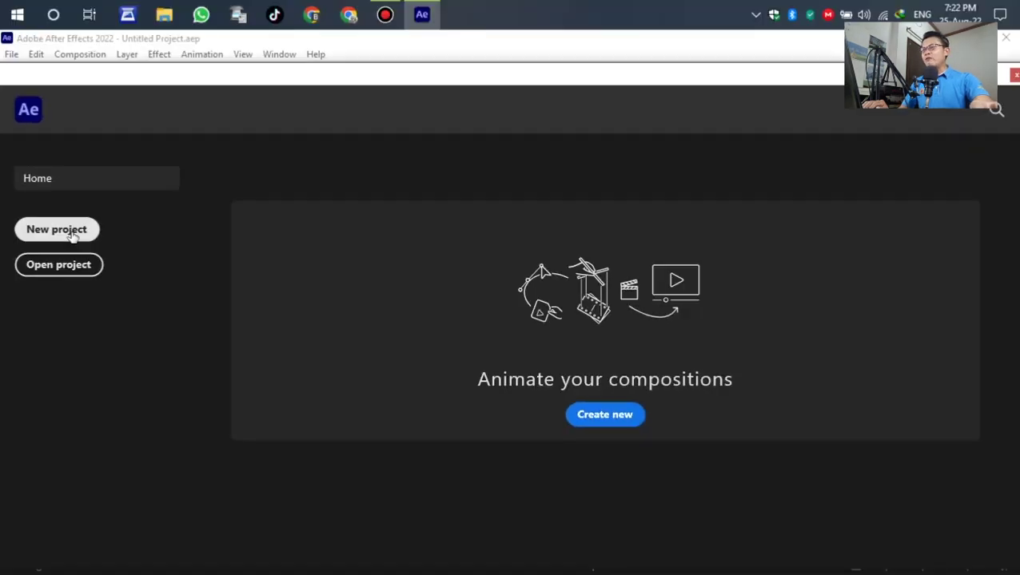
Step: Start a new project and begin a new composition named Transition
{"action": "left_click", "coordinate": [108, 207]}
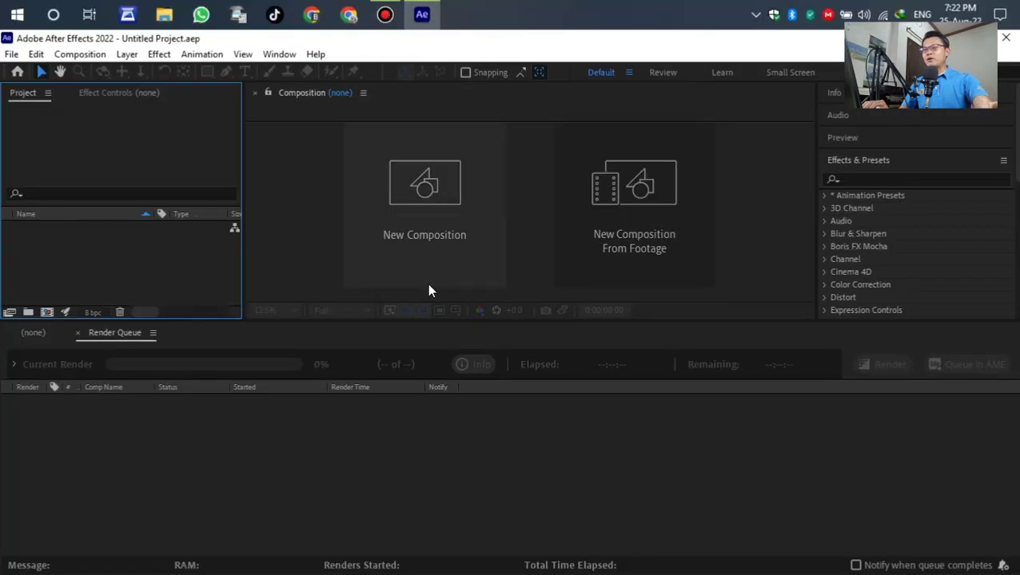
{"action": "left_click", "coordinate": [436, 231]}
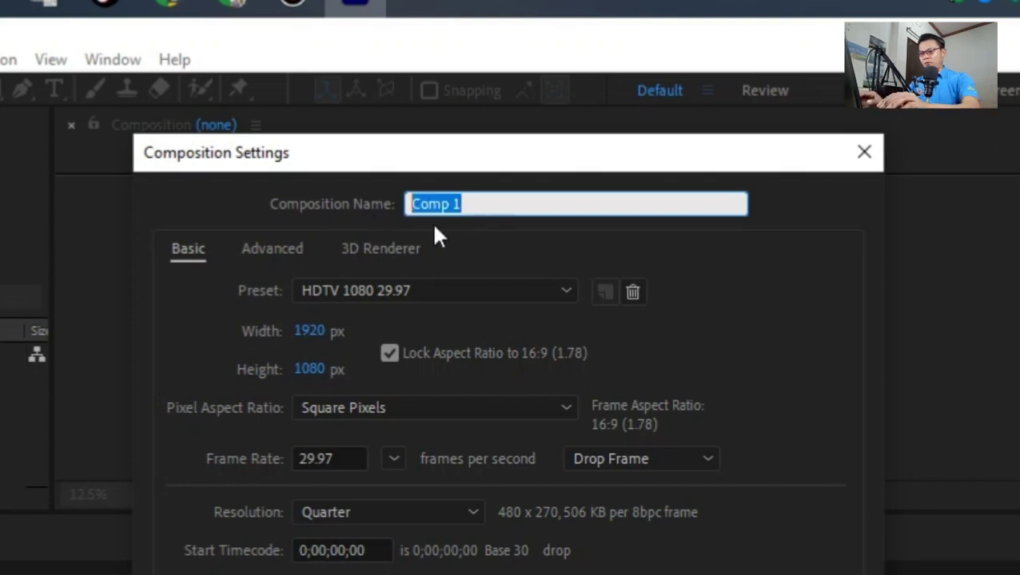
{"action": "type", "text": "Tran"}
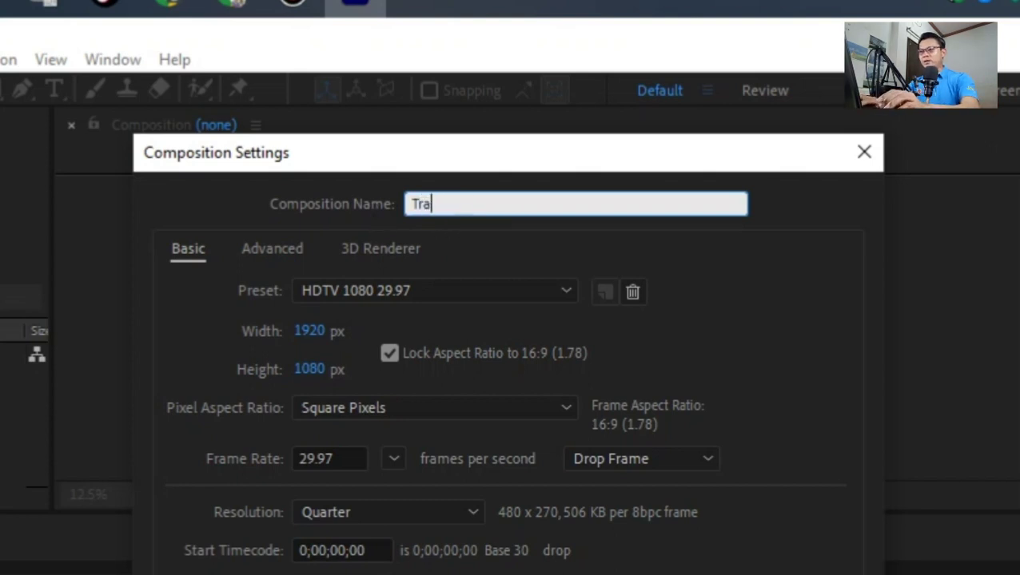
{"action": "type", "text": "sition"}
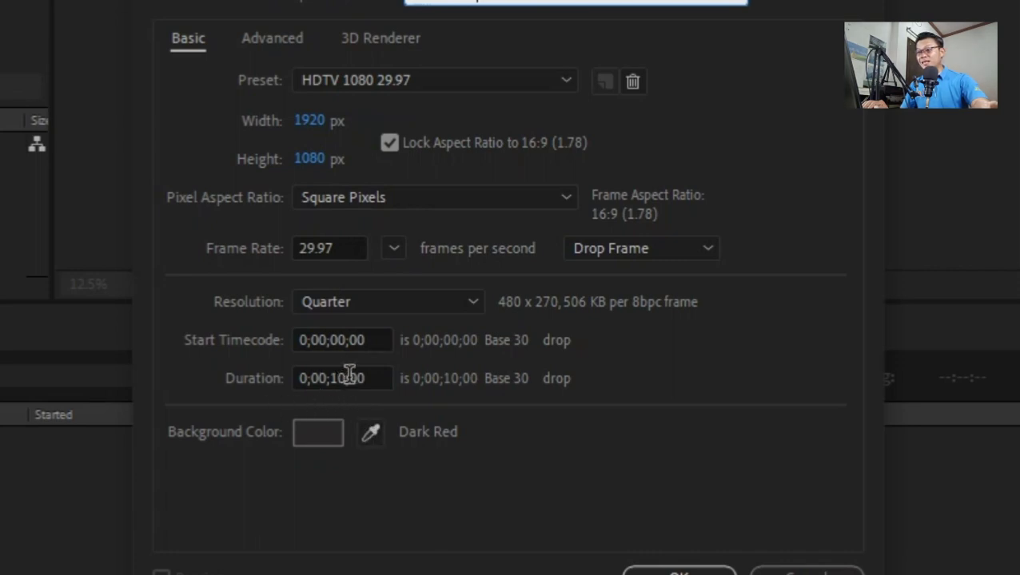
Step: Set the composition's background color to pale red DACBCB and create the composition
{"action": "left_click", "coordinate": [320, 444]}
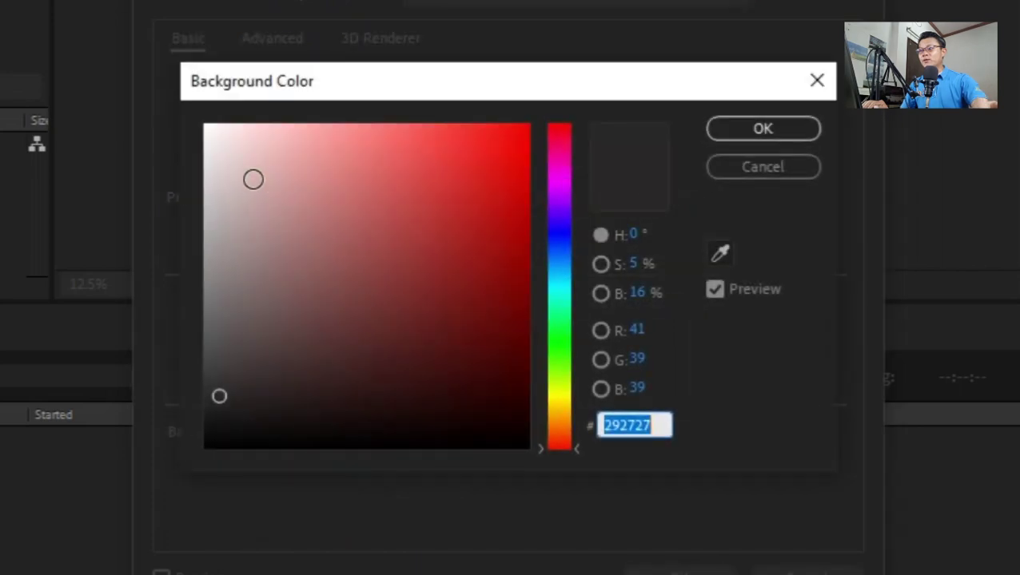
{"action": "left_click", "coordinate": [240, 175]}
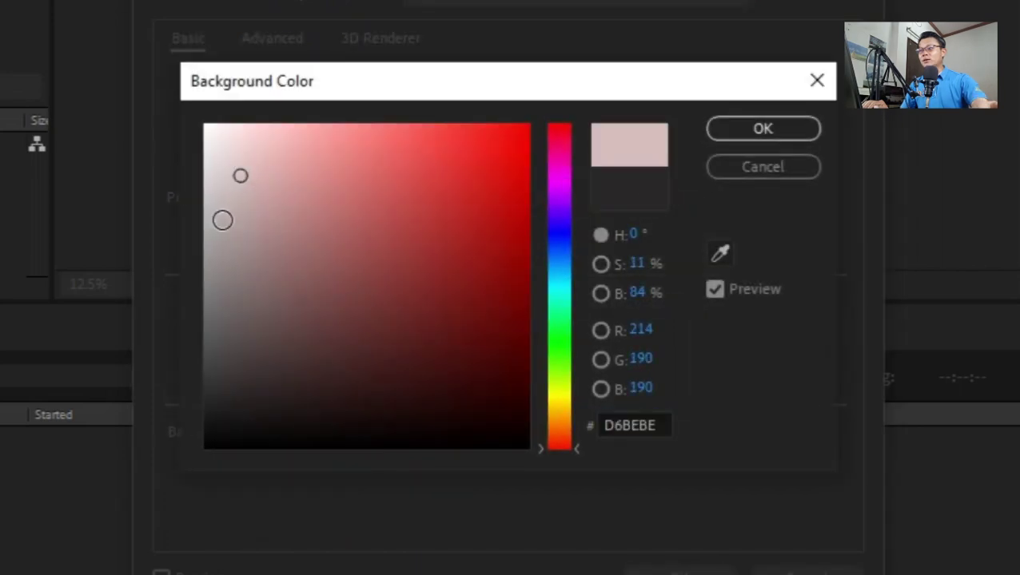
{"action": "left_click", "coordinate": [227, 170]}
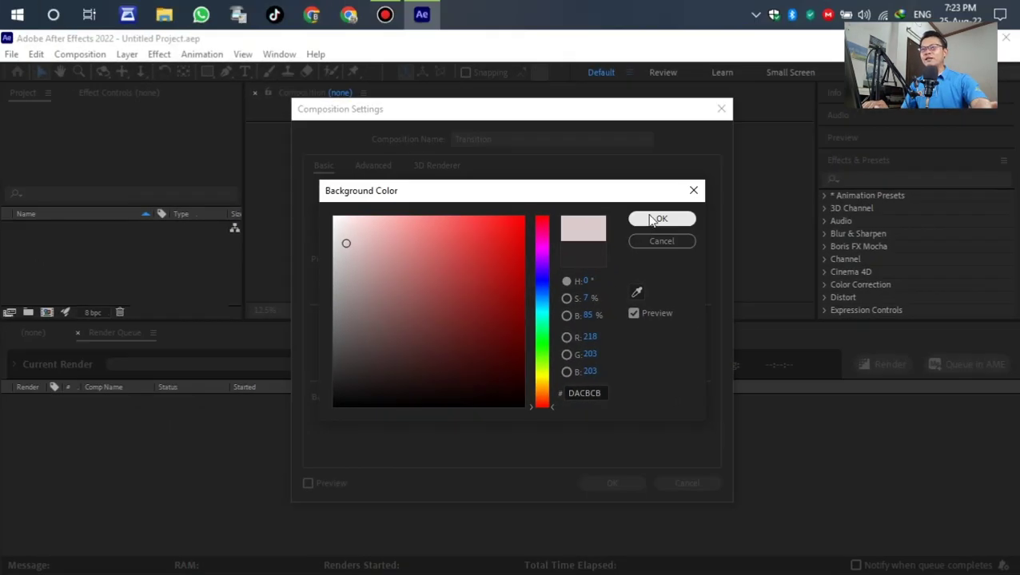
{"action": "left_click", "coordinate": [651, 219]}
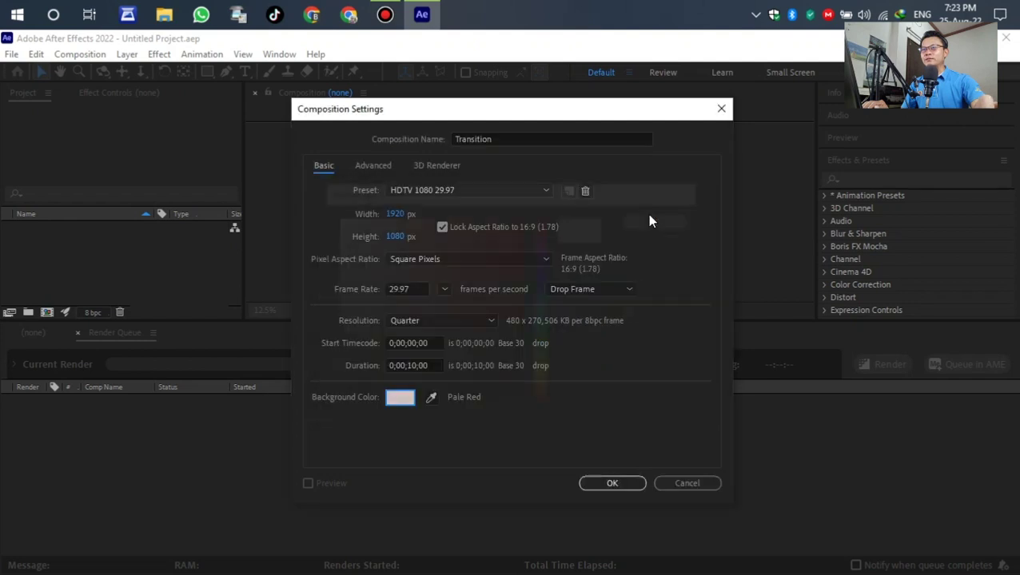
{"action": "left_click", "coordinate": [612, 484]}
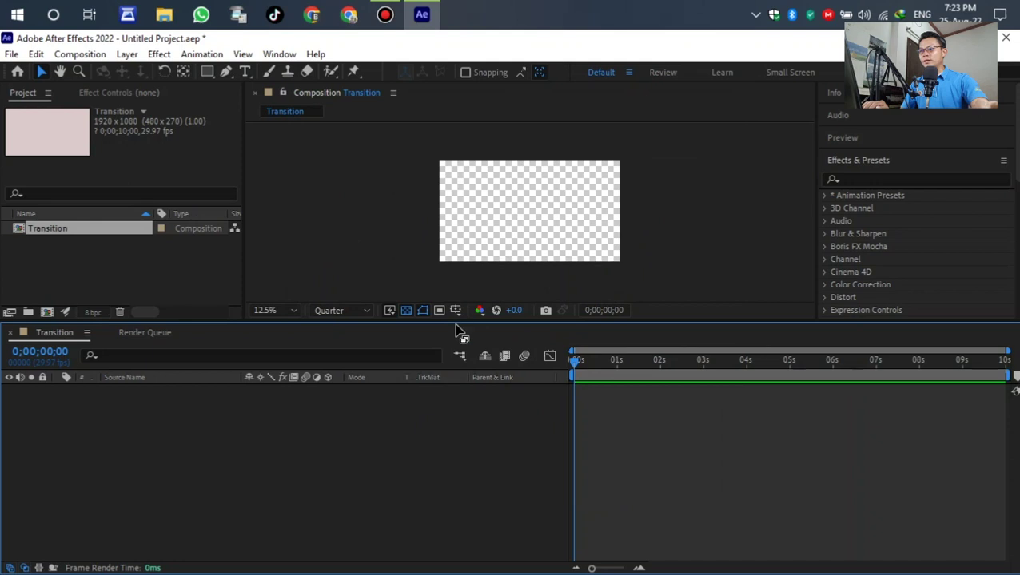
Step: Enlarge the composition viewer's area and display the proportional grid over the Transition frame
{"action": "left_click_drag", "start_coordinate": [457, 322], "coordinate": [468, 379]}
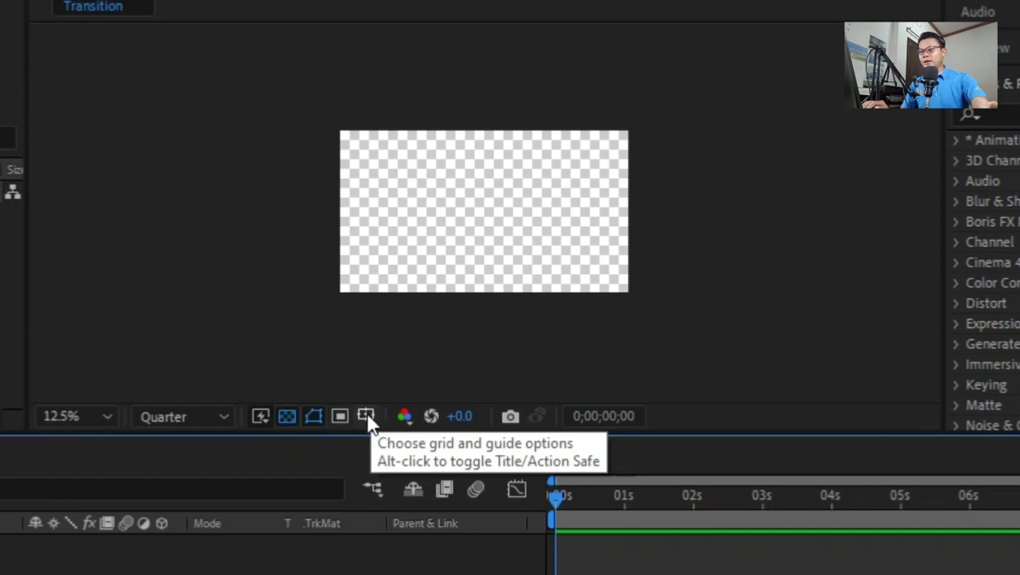
{"action": "left_click", "coordinate": [367, 418]}
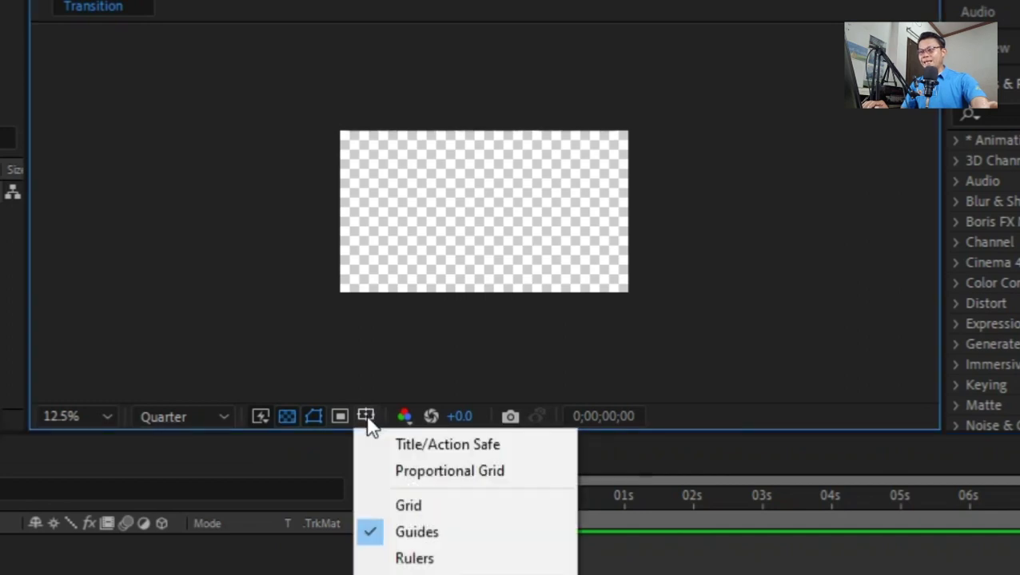
{"action": "left_click", "coordinate": [374, 469]}
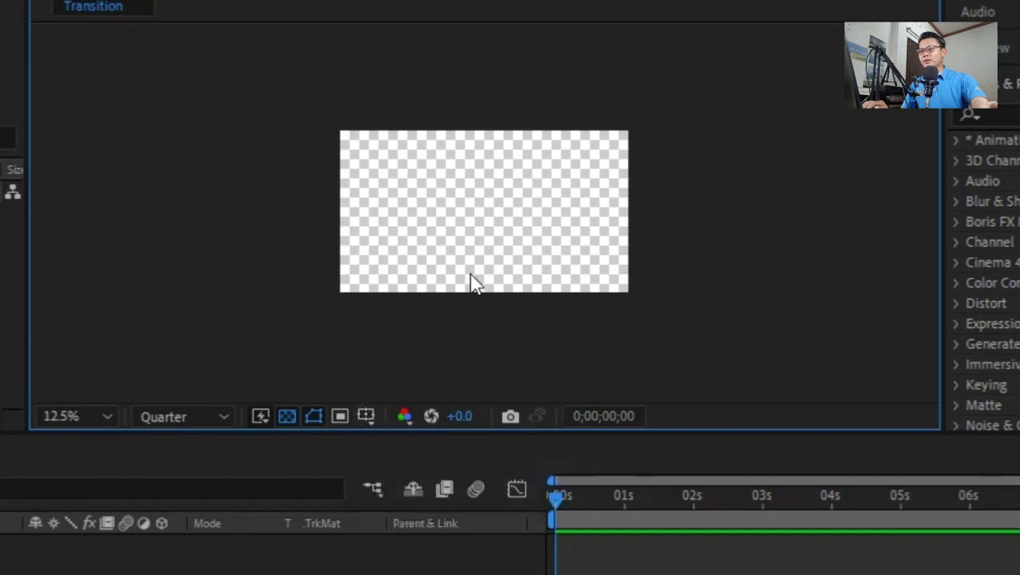
{"action": "scroll", "coordinate": [494, 240], "scroll_direction": "up", "scroll_amount": 4}
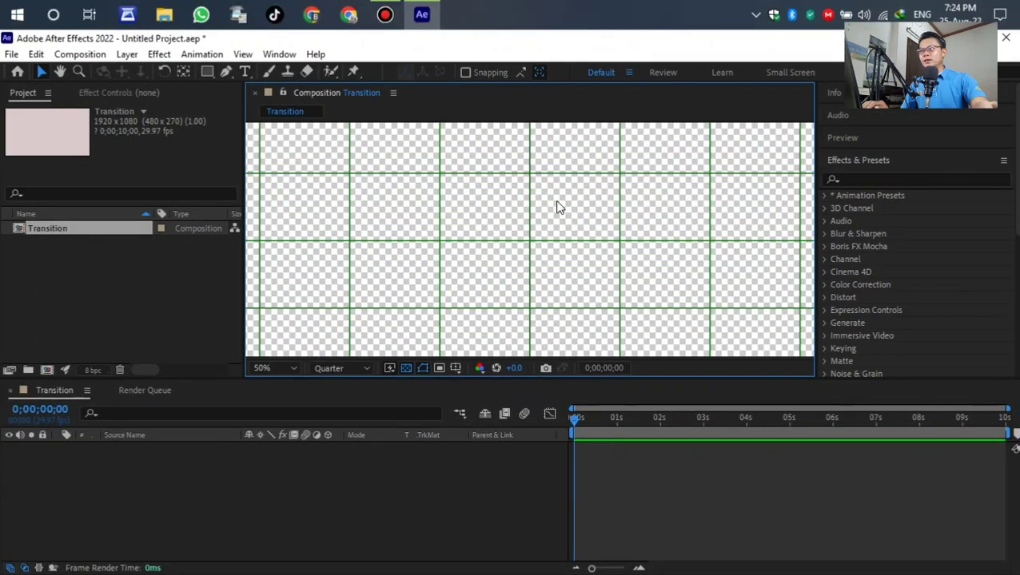
{"action": "scroll", "coordinate": [538, 235], "scroll_direction": "down", "scroll_amount": 4}
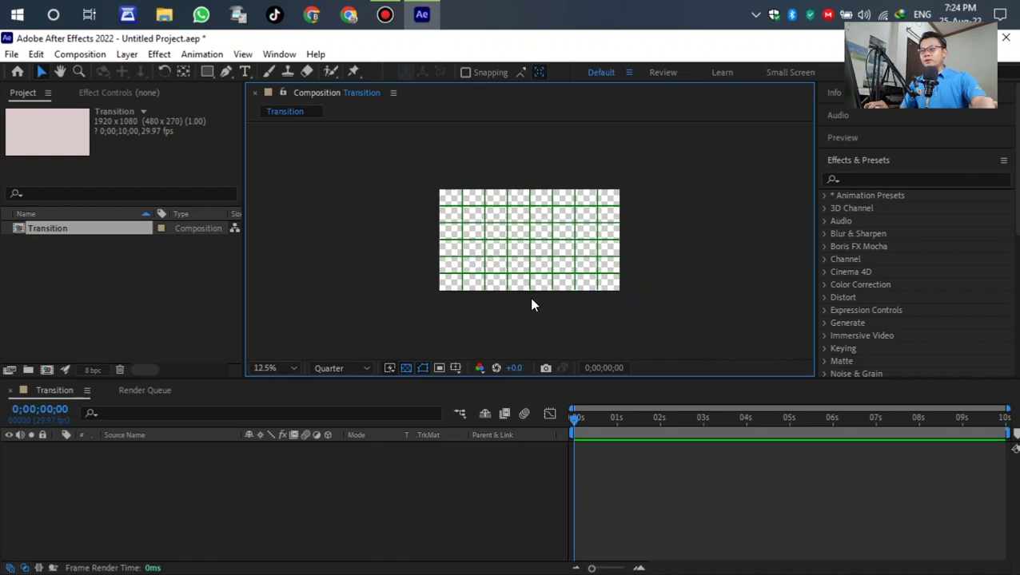
{"action": "scroll", "coordinate": [530, 298], "scroll_direction": "up", "scroll_amount": 2}
{"action": "scroll", "coordinate": [530, 298], "scroll_direction": "down", "scroll_amount": 2}
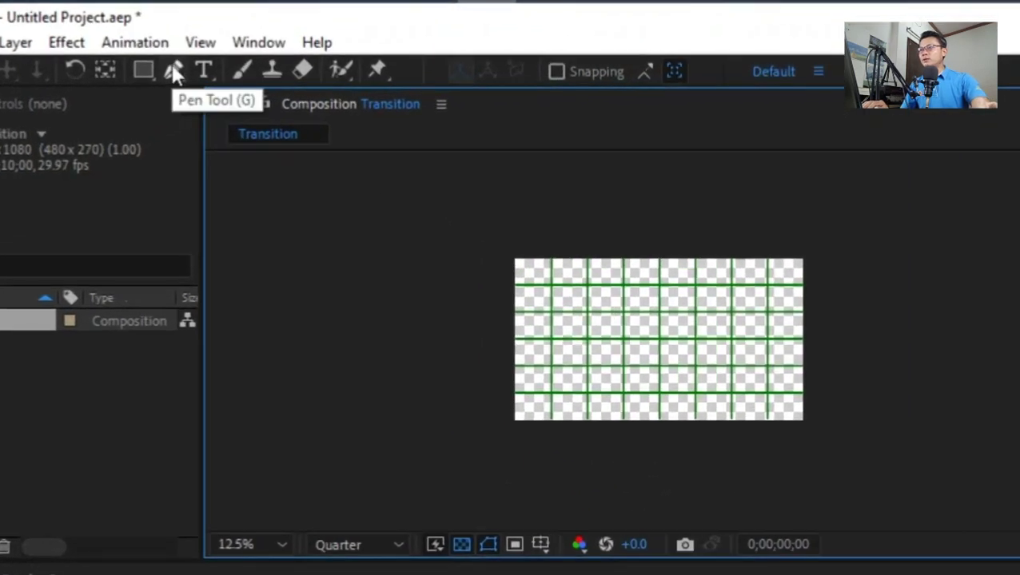
Step: Place the first Pen tool vertex of a new shape on the middle vertical grid line at the frame's bottom edge
{"action": "left_click", "coordinate": [174, 72]}
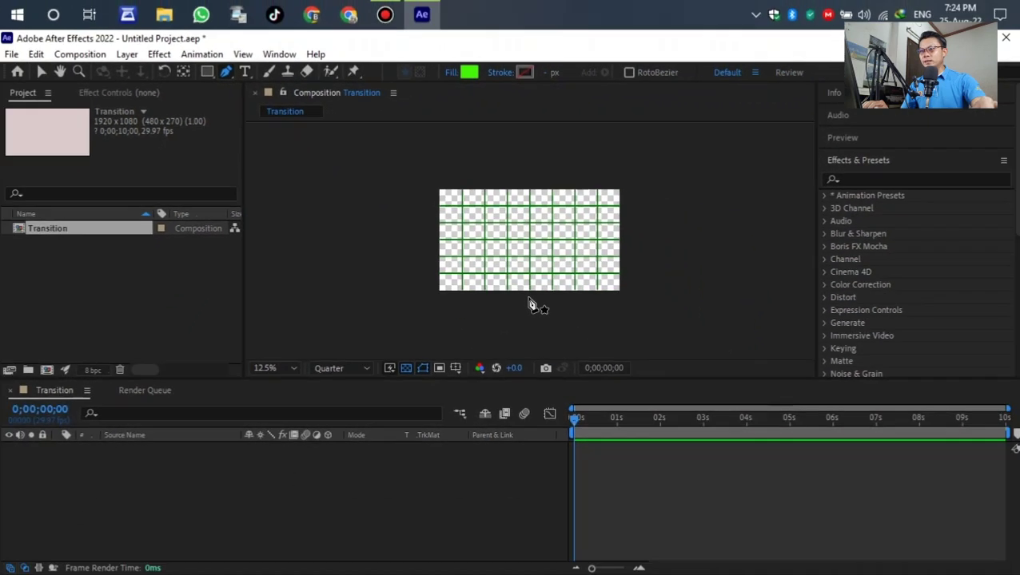
{"action": "key", "text": "period"}
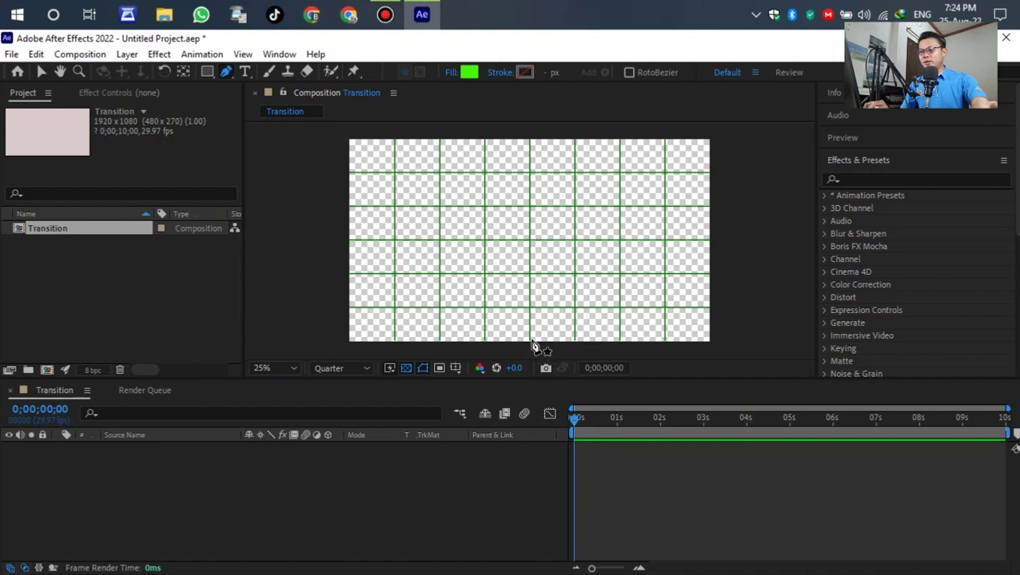
{"action": "key", "text": "period"}
{"action": "key", "text": "h"}
{"action": "left_click_drag", "start_coordinate": [547, 311], "coordinate": [539, 212]}
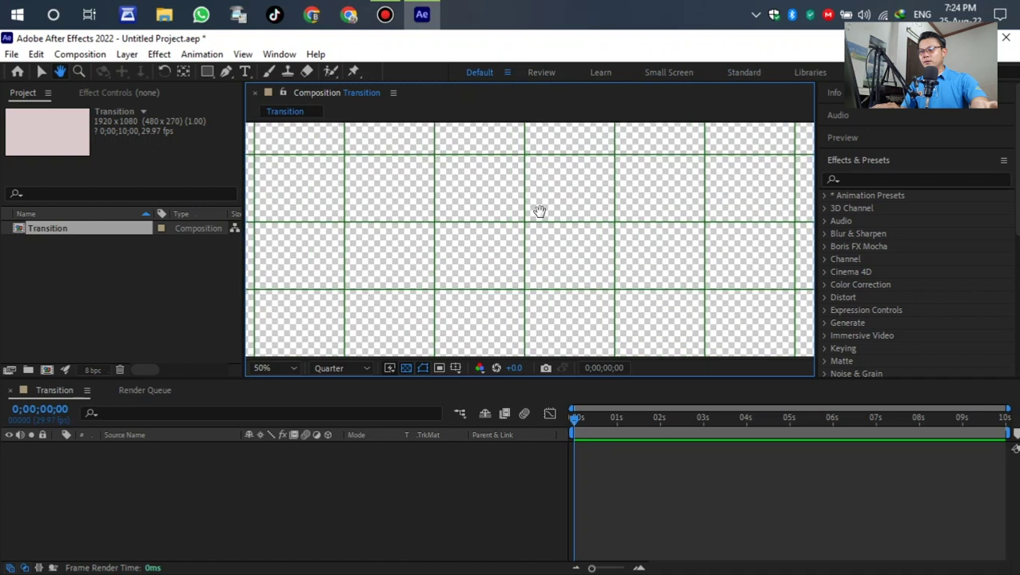
{"action": "key", "text": "g"}
{"action": "key", "text": "period"}
{"action": "key", "text": "period"}
{"action": "key", "text": "h"}
{"action": "left_click_drag", "start_coordinate": [535, 336], "coordinate": [537, 164]}
{"action": "mouse_move", "coordinate": [565, 285]}
{"action": "left_mouse_down"}
{"action": "mouse_move", "coordinate": [533, 184]}
{"action": "mouse_move", "coordinate": [559, 241]}
{"action": "left_mouse_up"}
{"action": "key", "text": "g"}
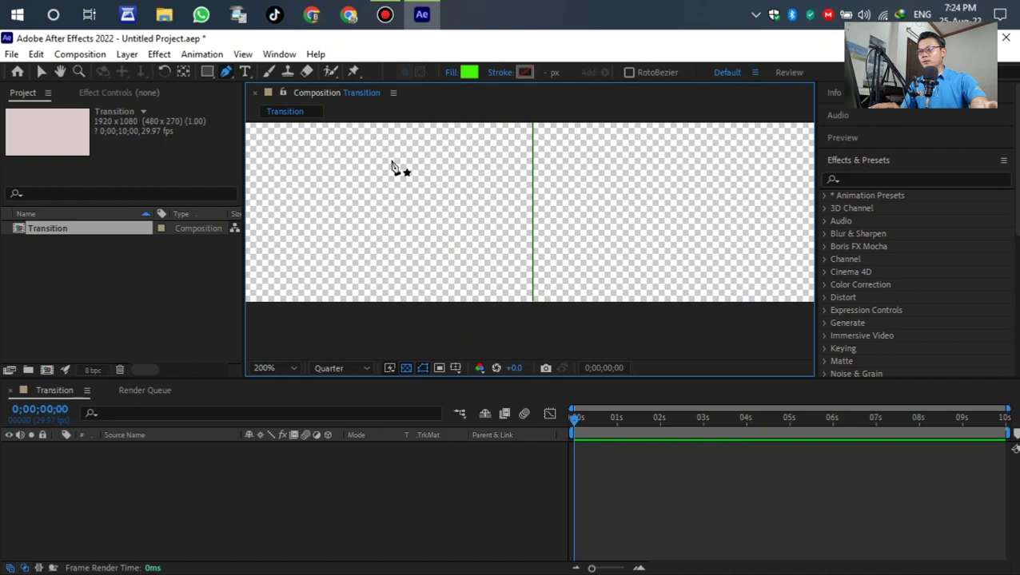
{"action": "left_click", "coordinate": [534, 293]}
{"action": "scroll", "coordinate": [505, 361], "scroll_direction": "down", "scroll_amount": 3}
{"action": "scroll", "coordinate": [562, 303], "scroll_direction": "down", "scroll_amount": 4}
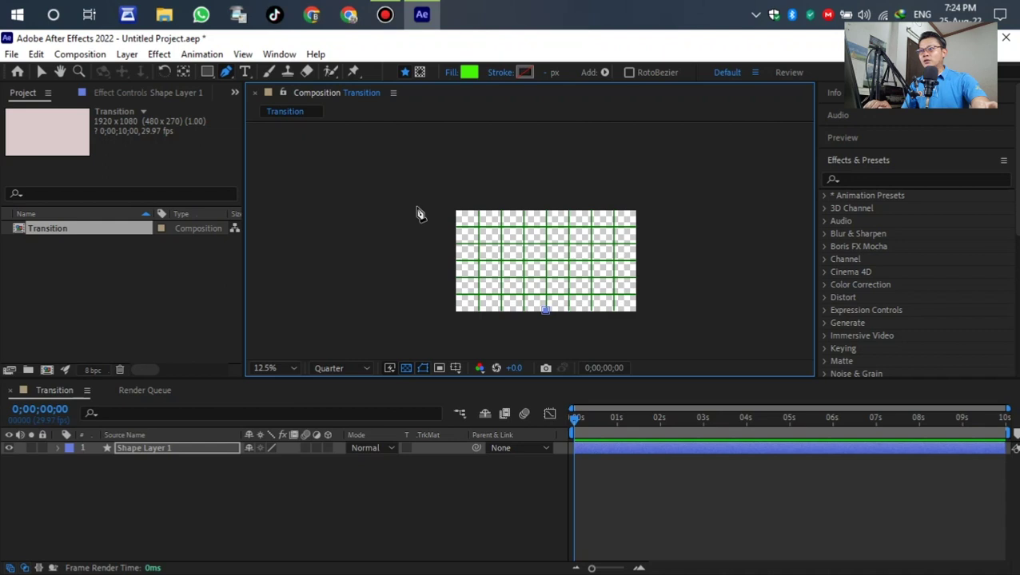
Step: Complete a closed green downward-pointing triangle, adjusting its two upper vertices outside the frame so both slanted sides are roughly symmetrical
{"action": "left_click", "coordinate": [334, 149]}
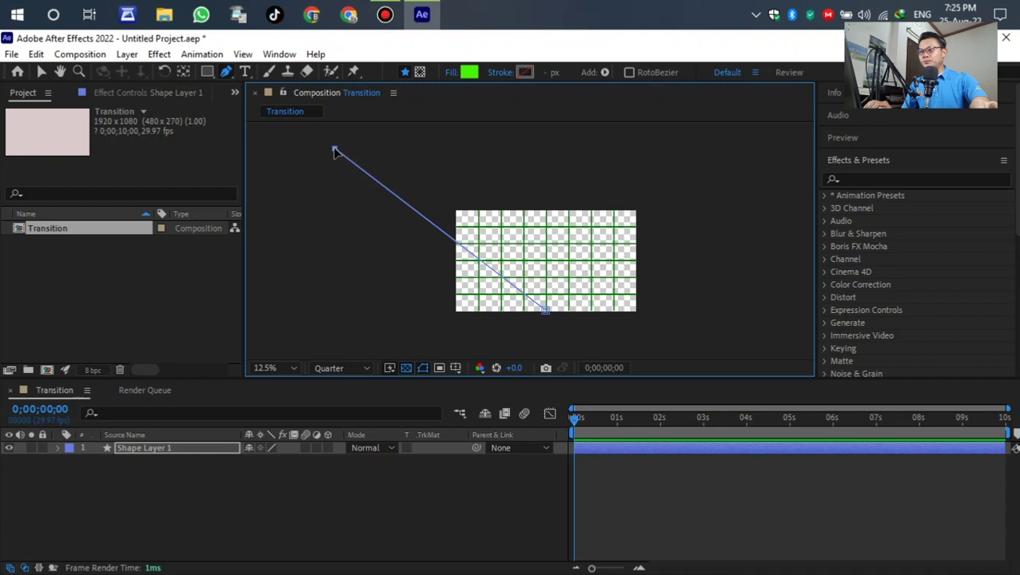
{"action": "left_click_drag", "start_coordinate": [334, 149], "coordinate": [322, 194]}
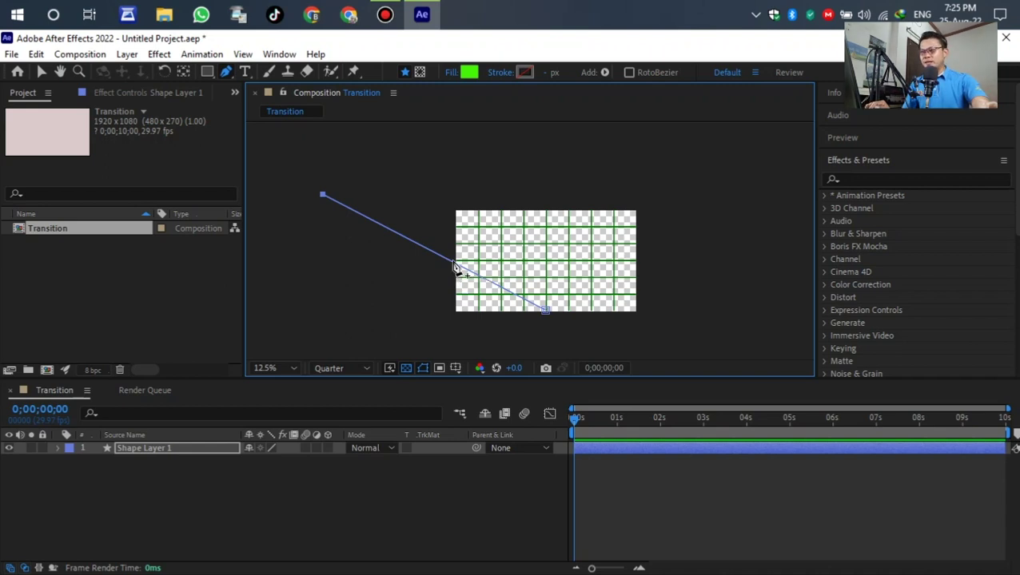
{"action": "left_click_drag", "start_coordinate": [323, 195], "coordinate": [340, 183]}
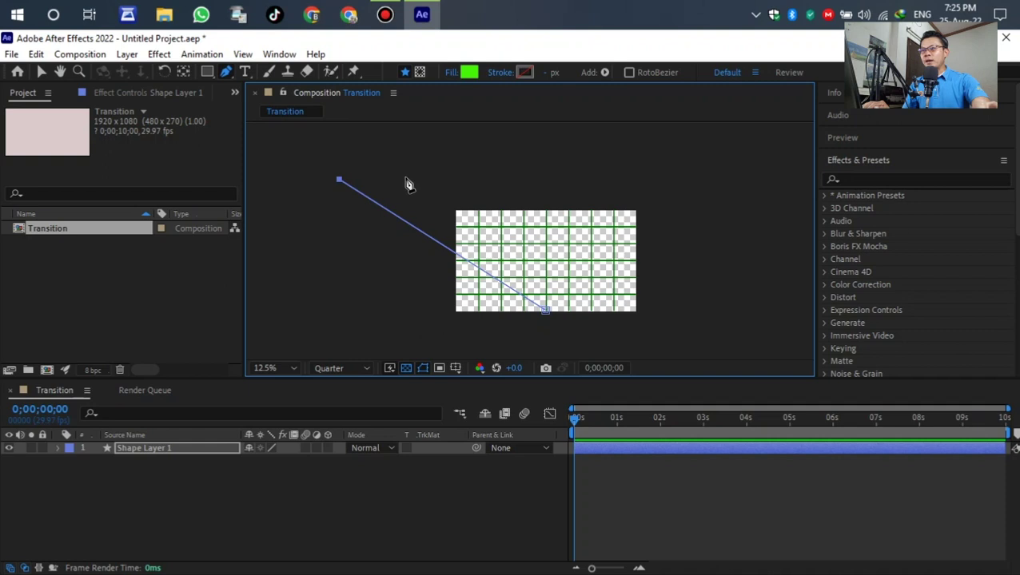
{"action": "left_click", "coordinate": [735, 171]}
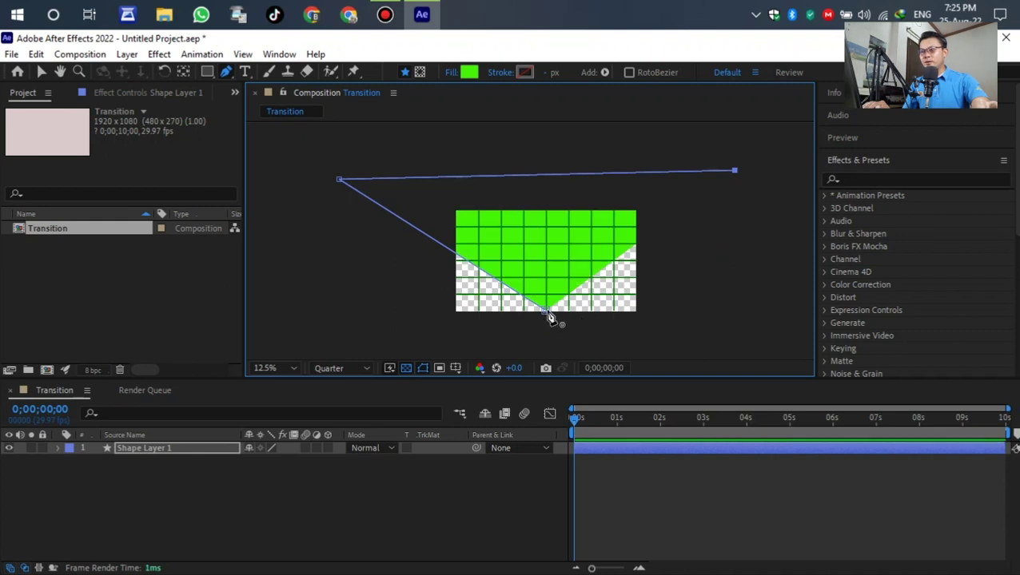
{"action": "left_click", "coordinate": [546, 312]}
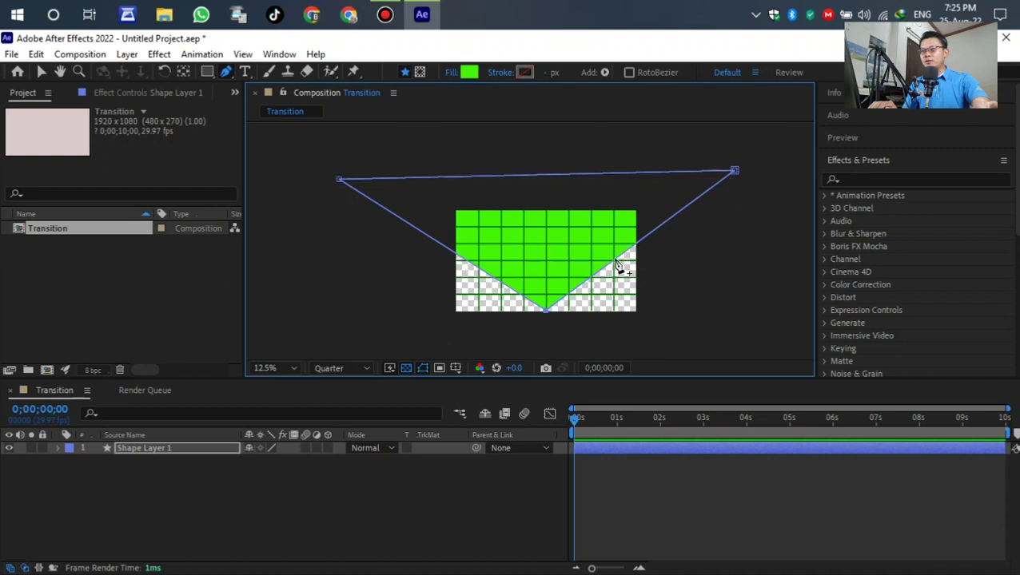
{"action": "left_click_drag", "start_coordinate": [733, 173], "coordinate": [742, 190]}
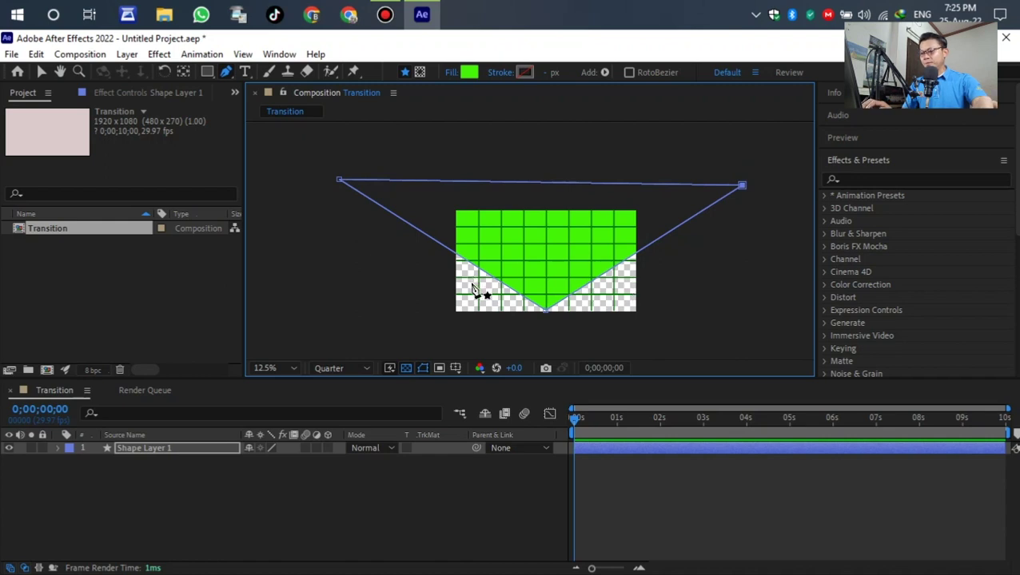
Step: Examine the triangle's slanted edges and lower tip against the proportional grid on both sides of the frame
{"action": "scroll", "coordinate": [569, 295], "scroll_direction": "up", "scroll_amount": 6}
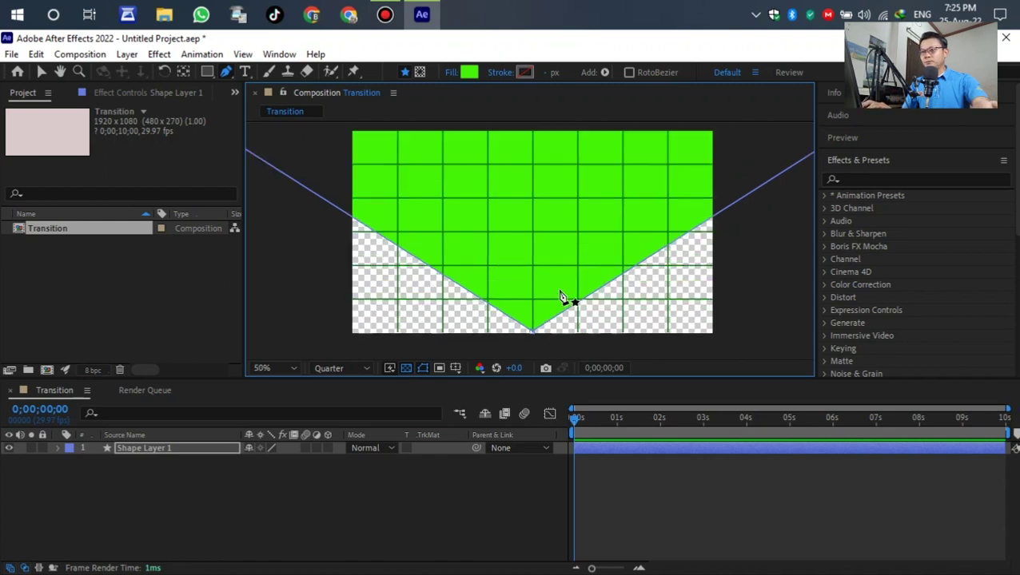
{"action": "scroll", "coordinate": [560, 283], "scroll_direction": "down", "scroll_amount": 4}
{"action": "left_click_drag", "start_coordinate": [384, 228], "coordinate": [456, 239]}
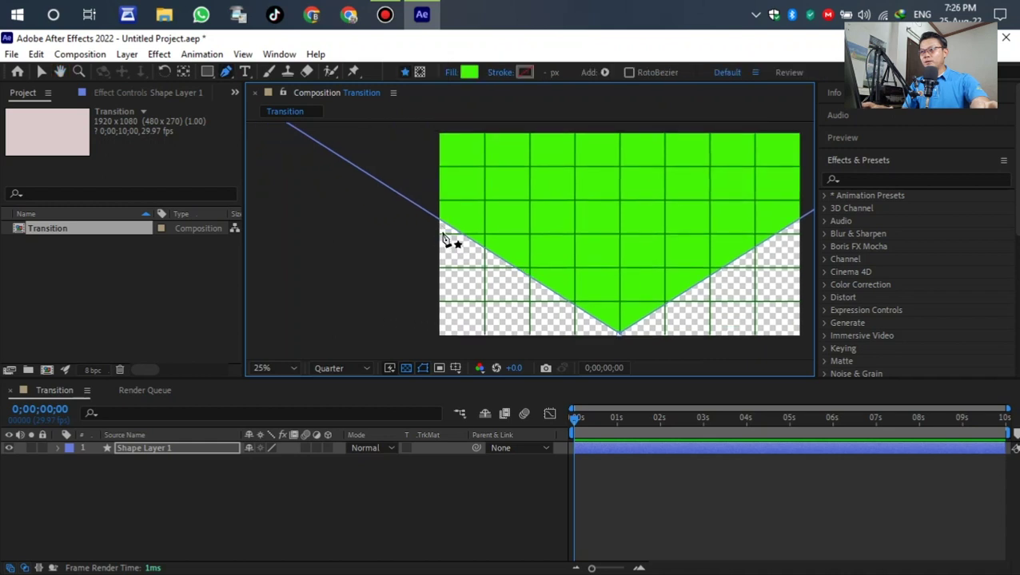
{"action": "key", "text": "h"}
{"action": "left_click_drag", "start_coordinate": [651, 226], "coordinate": [457, 239]}
{"action": "key", "text": "g"}
{"action": "left_click_drag", "start_coordinate": [492, 251], "coordinate": [581, 241]}
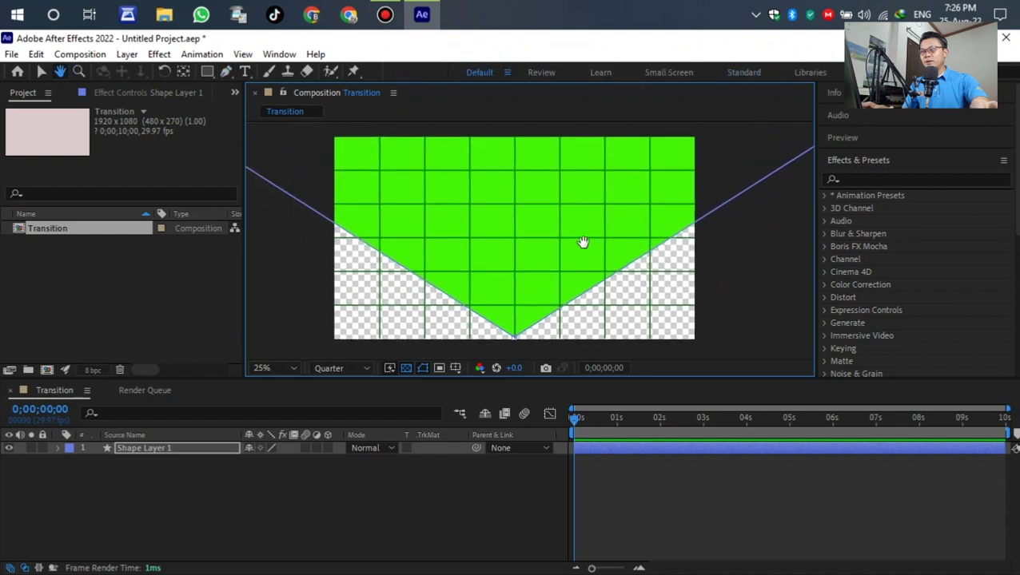
{"action": "key", "text": "g"}
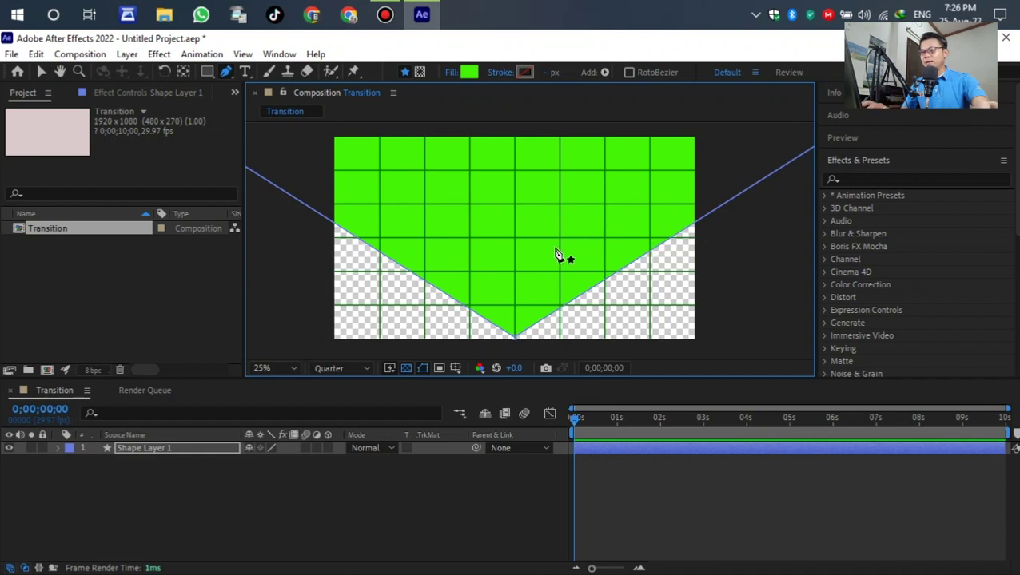
{"action": "key", "text": "comma"}
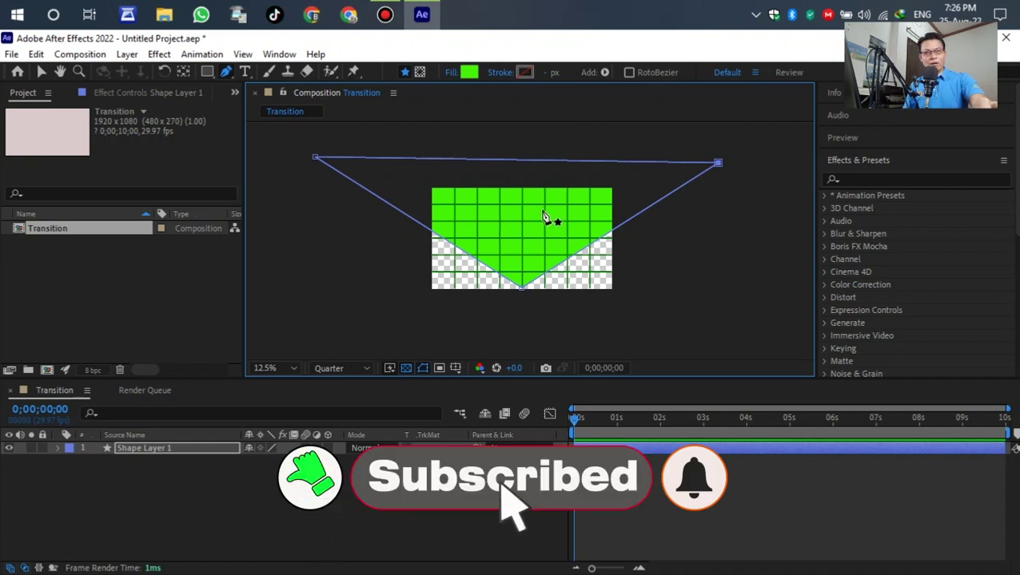
Step: Duplicate the triangle layer Shape Layer 1 and select the copy
{"action": "left_click", "coordinate": [167, 447]}
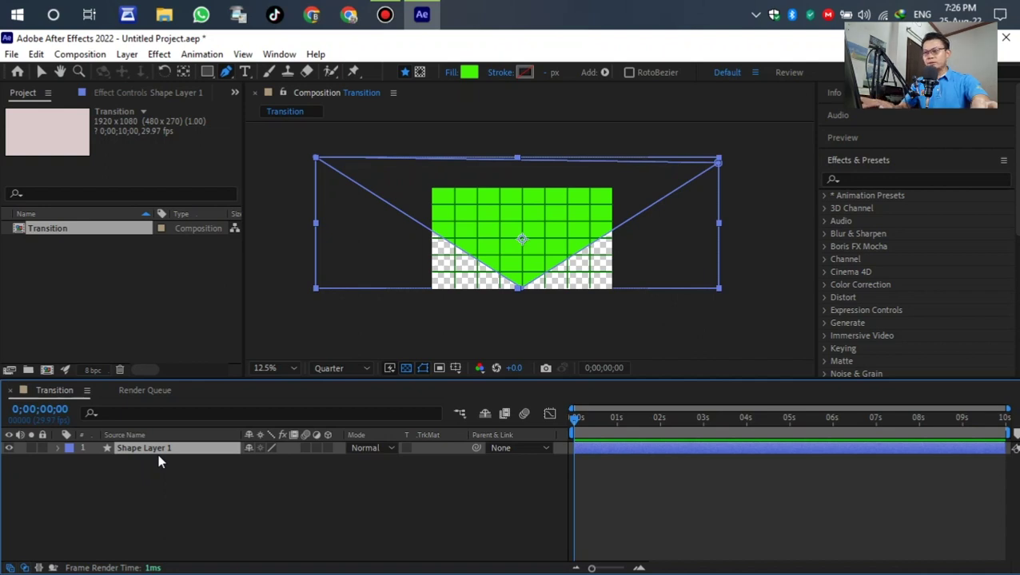
{"action": "key", "text": "ctrl+d"}
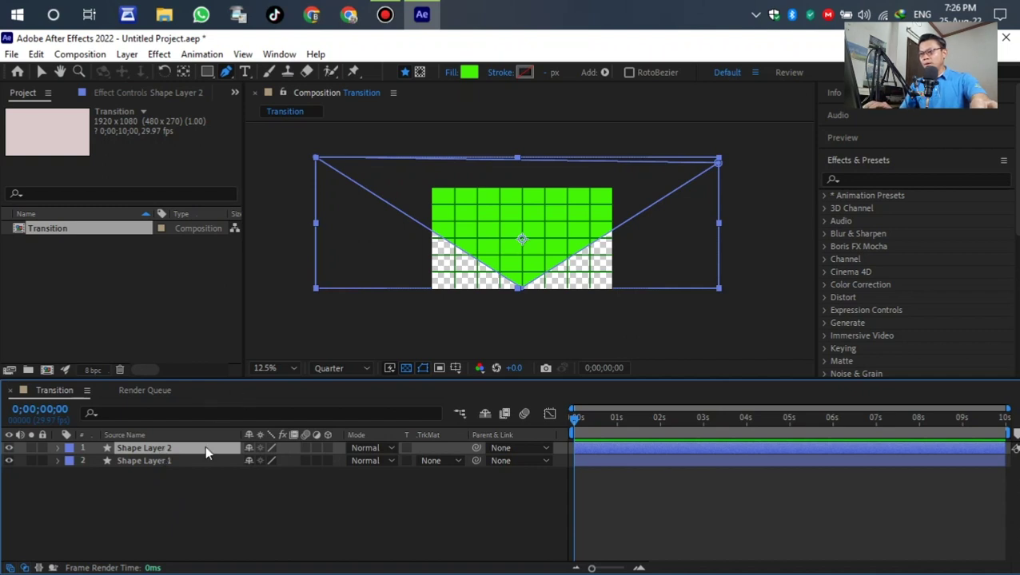
{"action": "left_click", "coordinate": [160, 483]}
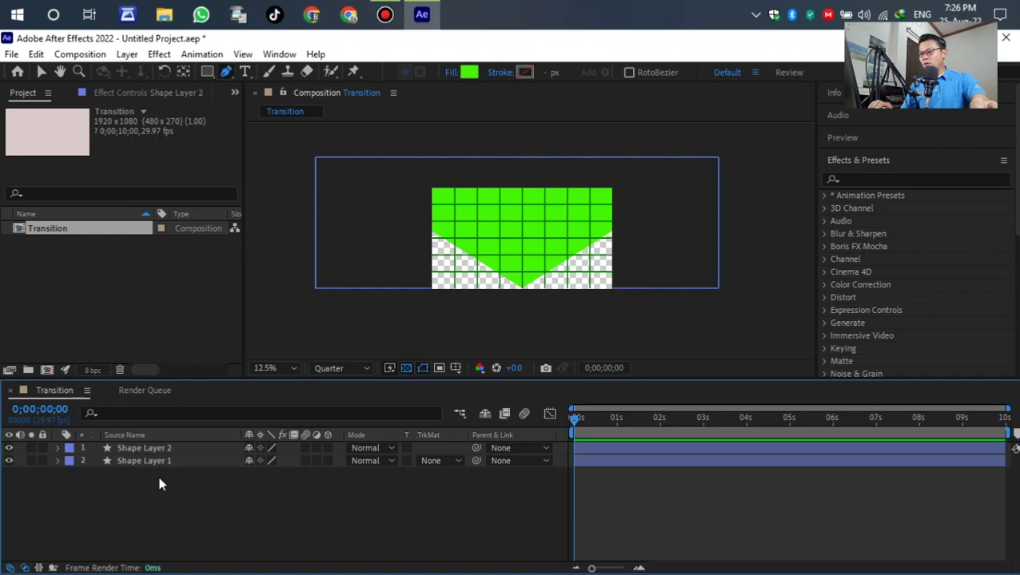
{"action": "left_click", "coordinate": [163, 448]}
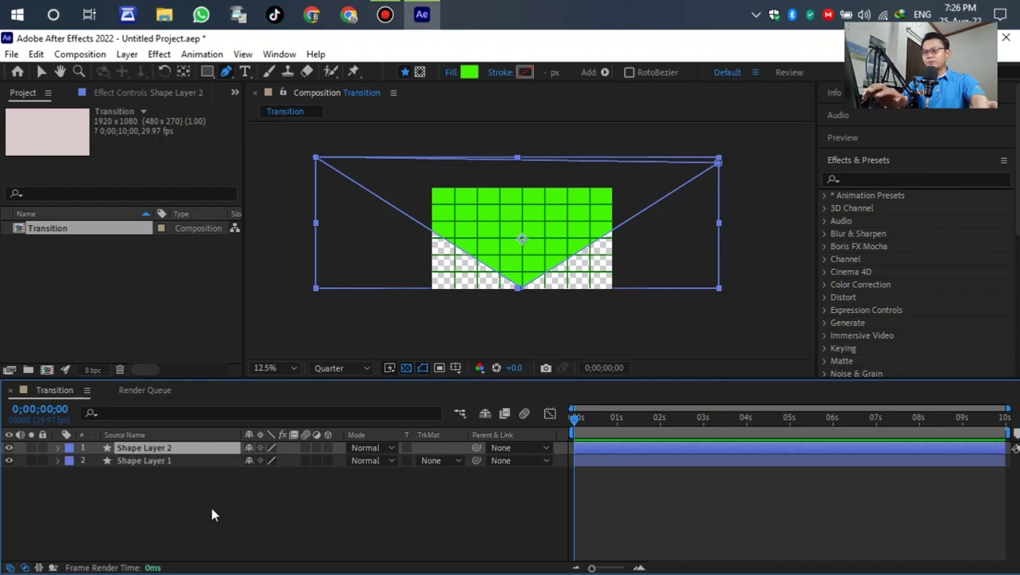
Step: Move the duplicated triangle, Shape Layer 2, upward to a position of 960, 239
{"action": "key", "text": "p"}
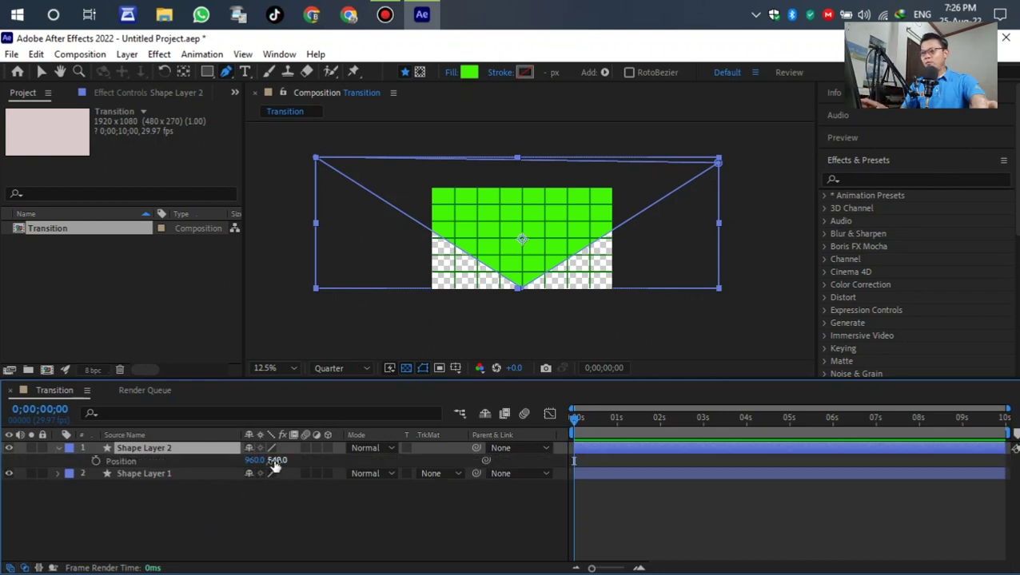
{"action": "left_click_drag", "start_coordinate": [271, 461], "coordinate": [217, 473]}
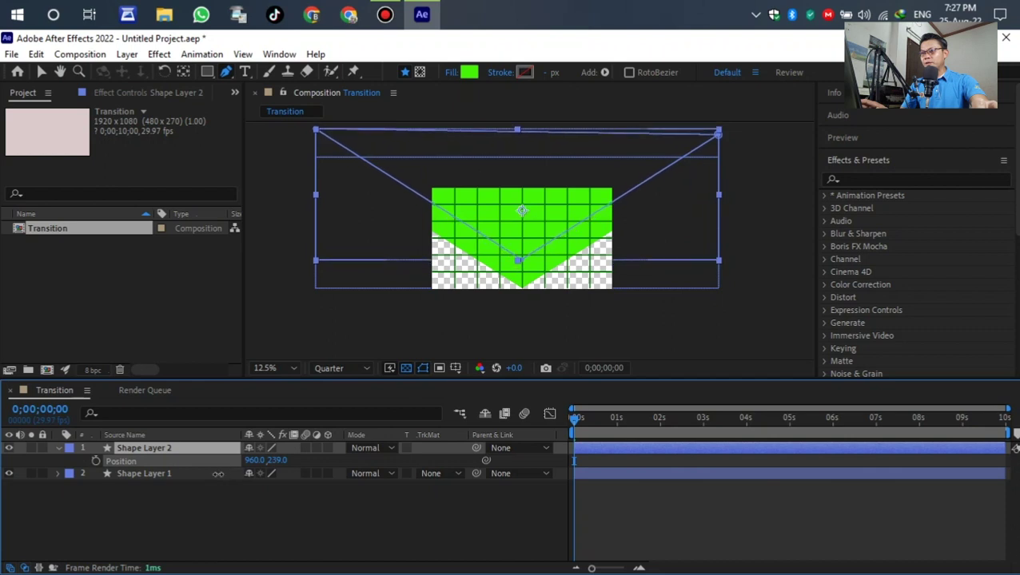
{"action": "scroll", "coordinate": [533, 290], "scroll_direction": "up", "scroll_amount": 1}
{"action": "scroll", "coordinate": [534, 289], "scroll_direction": "up", "scroll_amount": 2}
{"action": "scroll", "coordinate": [505, 216], "scroll_direction": "down", "scroll_amount": 1}
{"action": "scroll", "coordinate": [512, 291], "scroll_direction": "down", "scroll_amount": 1}
{"action": "scroll", "coordinate": [505, 272], "scroll_direction": "up", "scroll_amount": 1}
{"action": "scroll", "coordinate": [508, 280], "scroll_direction": "down", "scroll_amount": 1}
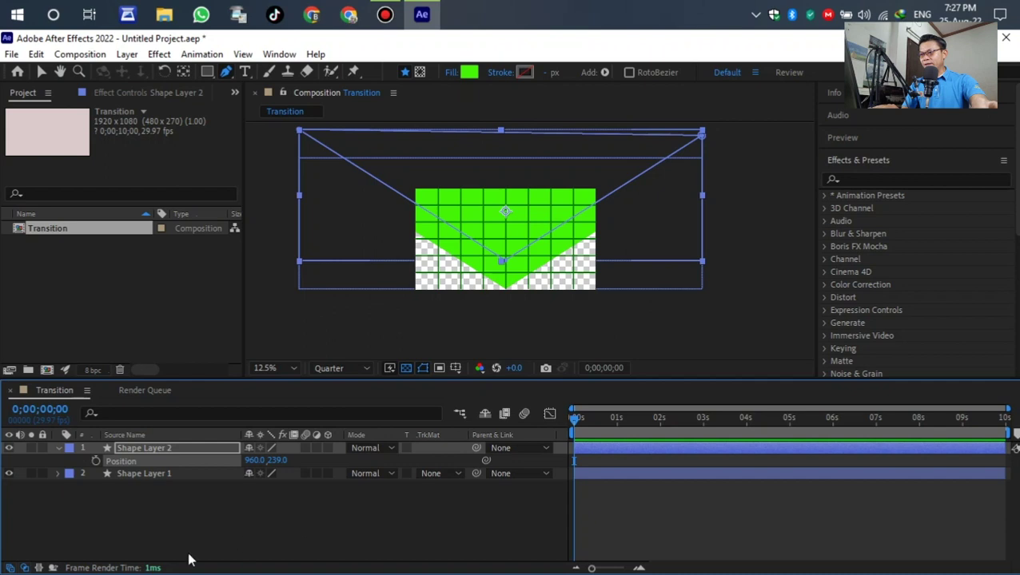
Step: Set the track matte of Shape Layer 1 to Alpha Inverted Matte "Shape Layer 2" to cut out a V-shaped band
{"action": "left_click", "coordinate": [155, 474]}
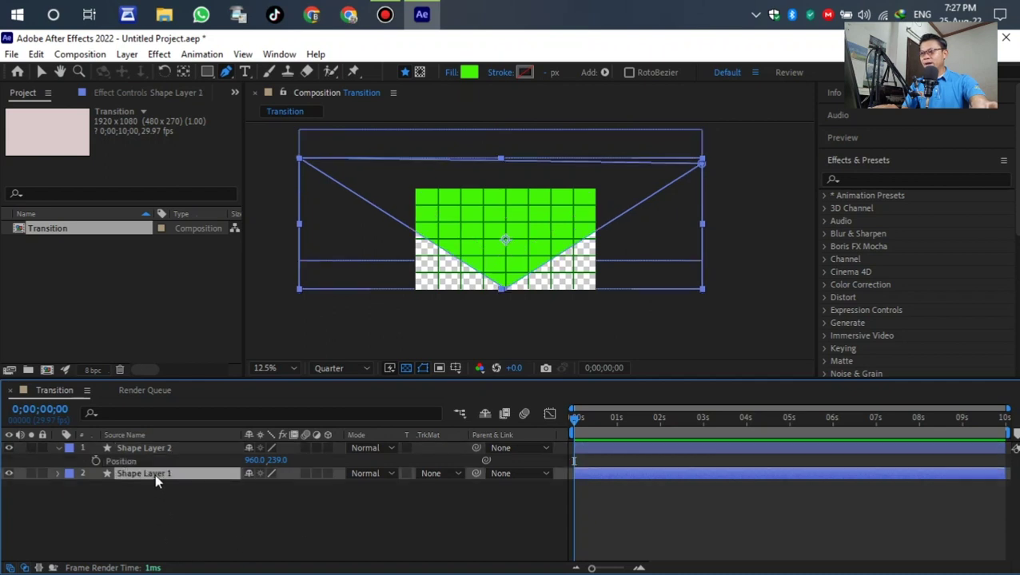
{"action": "left_click", "coordinate": [459, 476]}
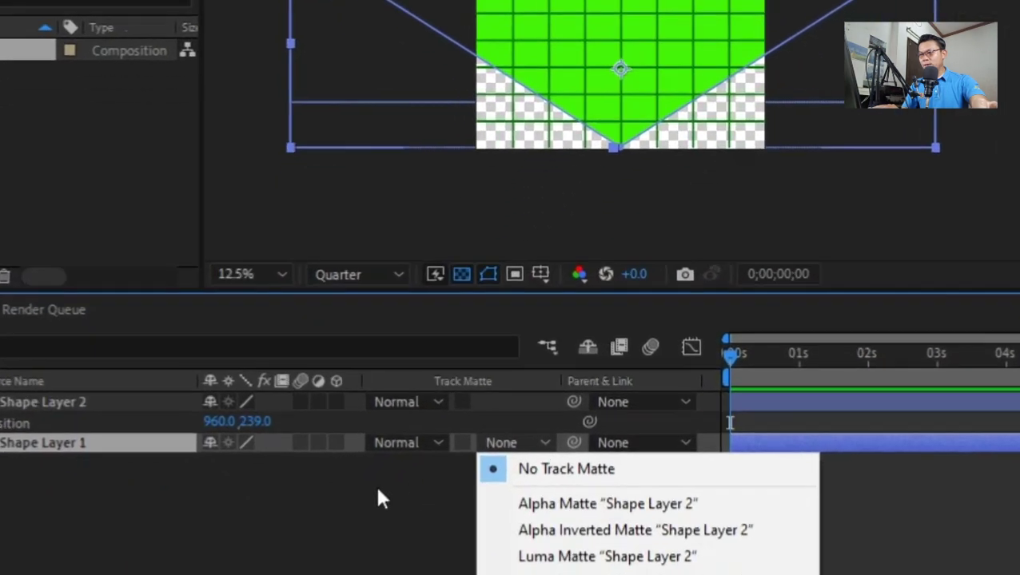
{"action": "left_click", "coordinate": [379, 497]}
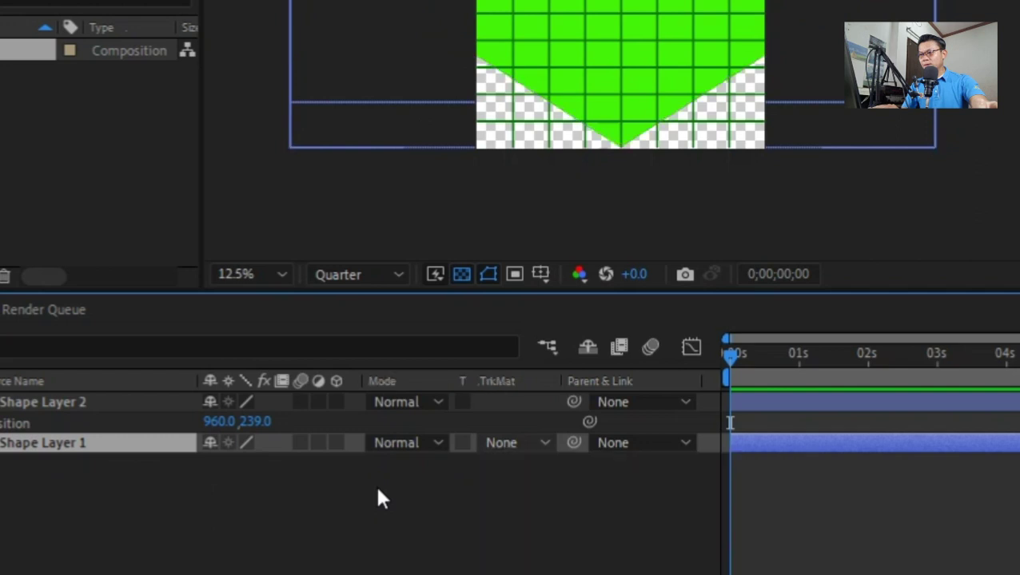
{"action": "right_click", "coordinate": [489, 382]}
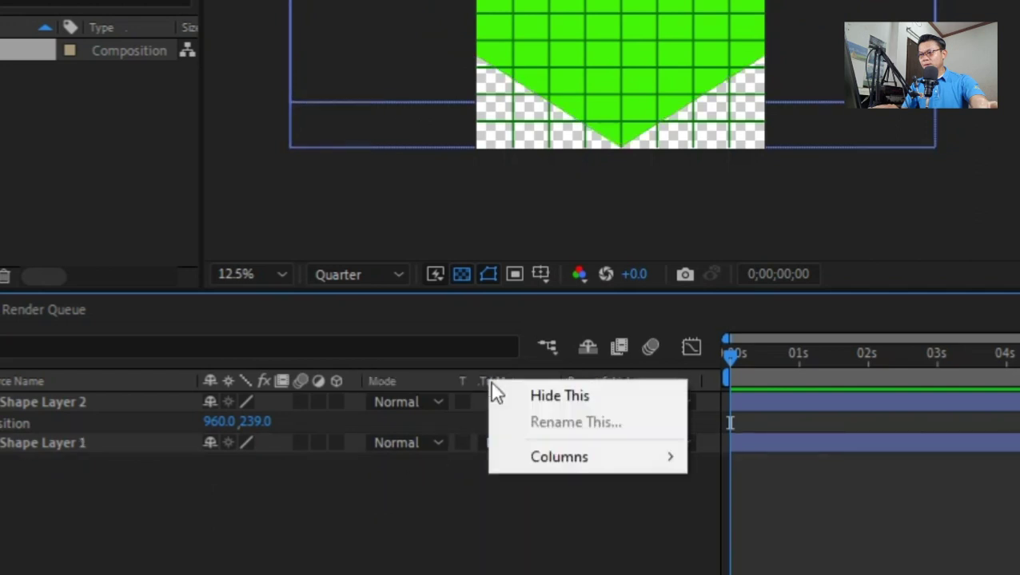
{"action": "mouse_move", "coordinate": [572, 464]}
{"action": "left_click", "coordinate": [432, 505]}
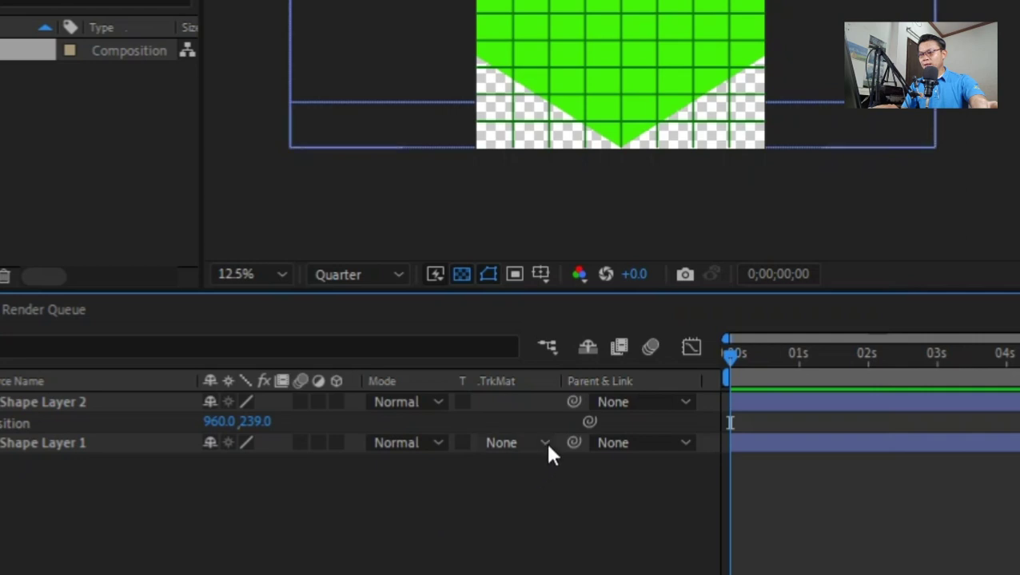
{"action": "left_click", "coordinate": [545, 445]}
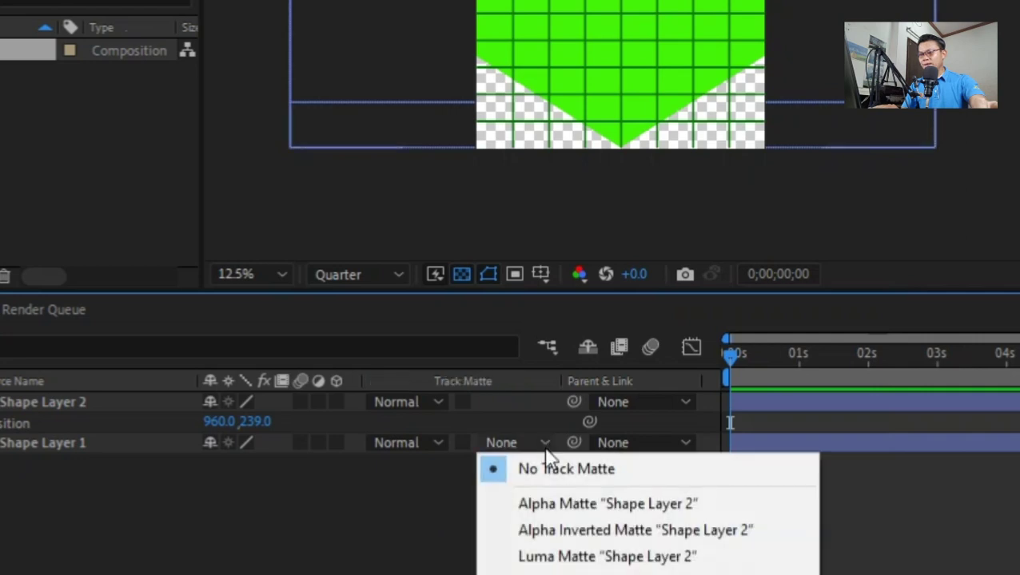
{"action": "left_click", "coordinate": [563, 531]}
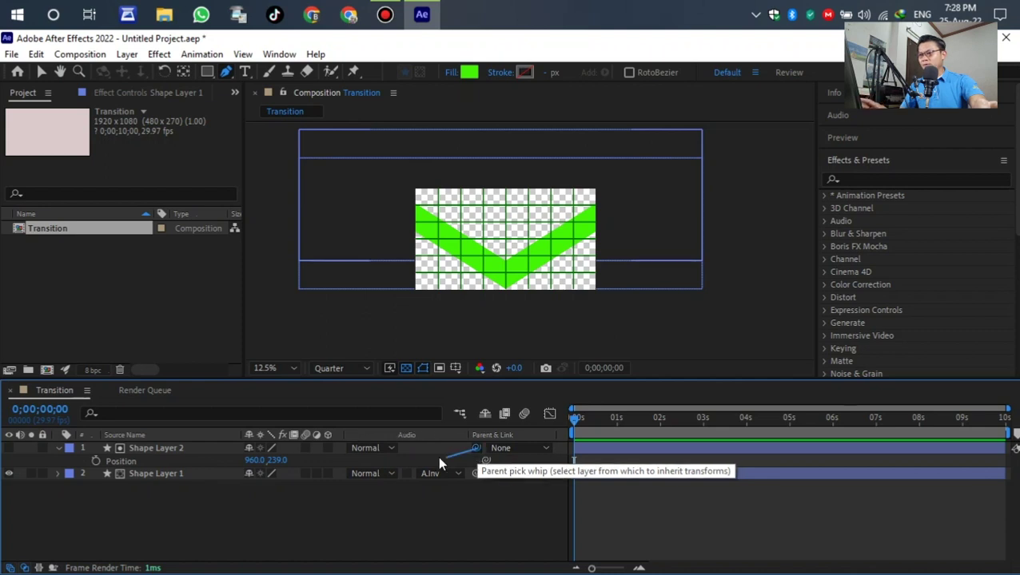
Step: Parent Shape Layer 2 to Shape Layer 1 and move Shape Layer 1 down to a position of 960, 626
{"action": "left_click_drag", "start_coordinate": [370, 473], "coordinate": [156, 475]}
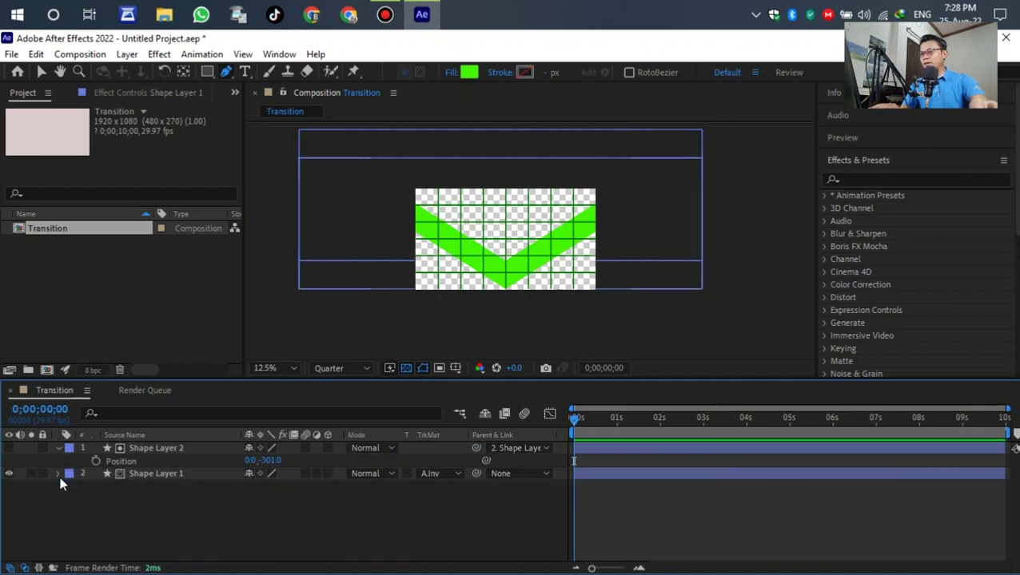
{"action": "left_click", "coordinate": [126, 472]}
{"action": "key", "text": "p"}
{"action": "left_click_drag", "start_coordinate": [277, 486], "coordinate": [314, 514]}
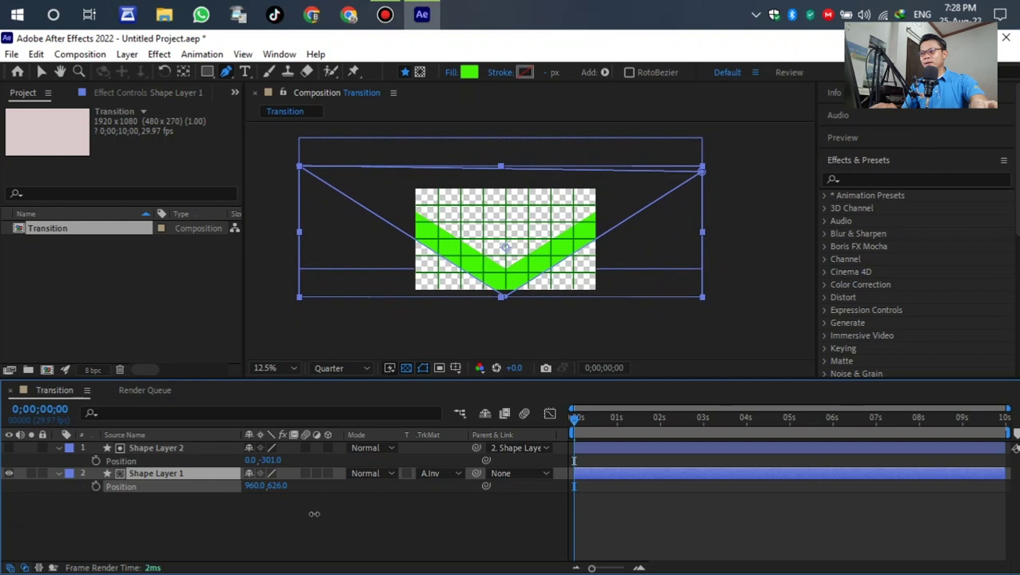
{"action": "left_click", "coordinate": [58, 473]}
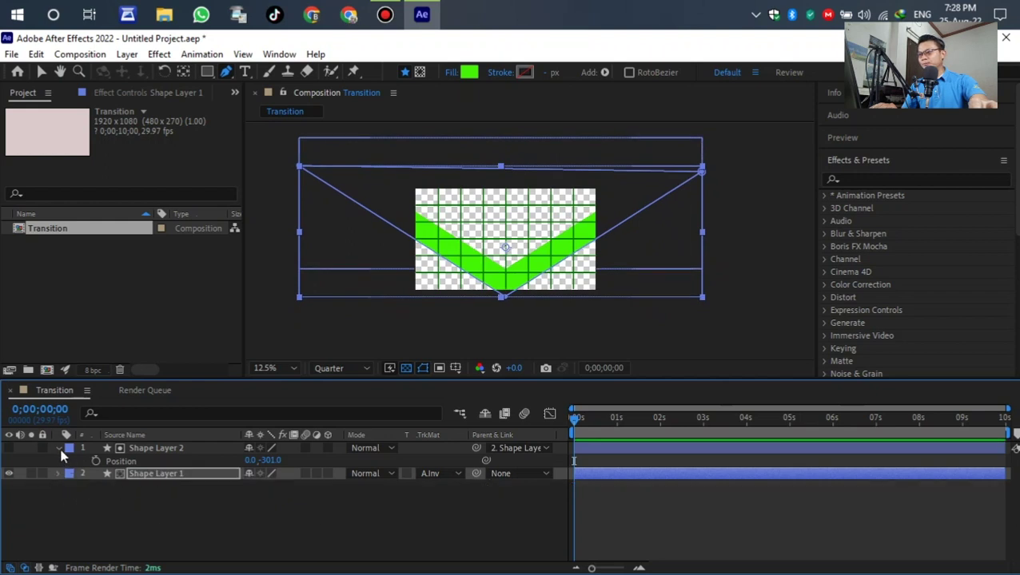
{"action": "left_click", "coordinate": [59, 448]}
Step: Duplicate Shape Layer 1 and Shape Layer 2 together as a second V-shaped band
{"action": "left_click", "coordinate": [149, 500]}
{"action": "left_click_drag", "start_coordinate": [158, 485], "coordinate": [149, 446]}
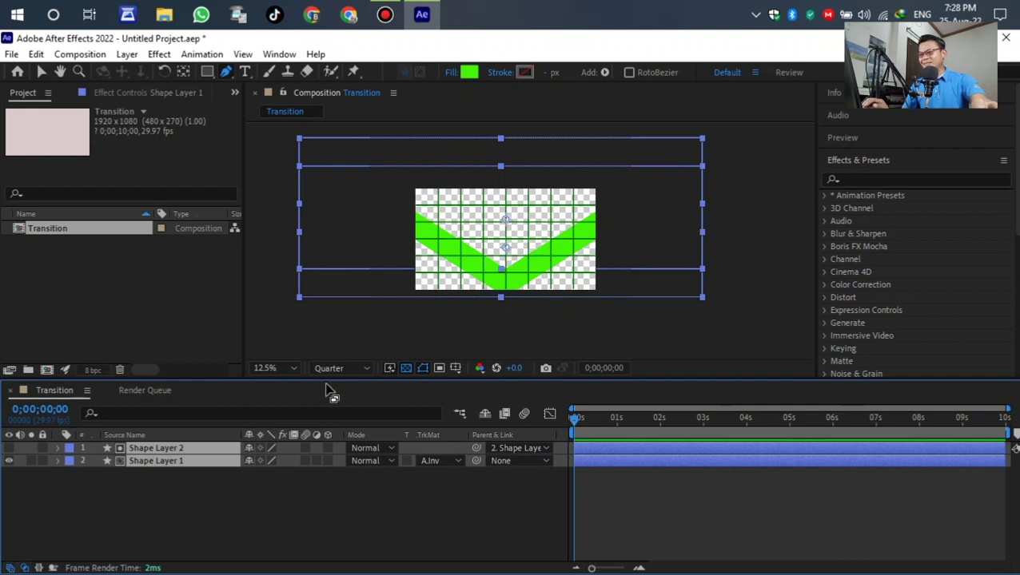
{"action": "left_click", "coordinate": [160, 494]}
{"action": "key", "text": "ctrl+a"}
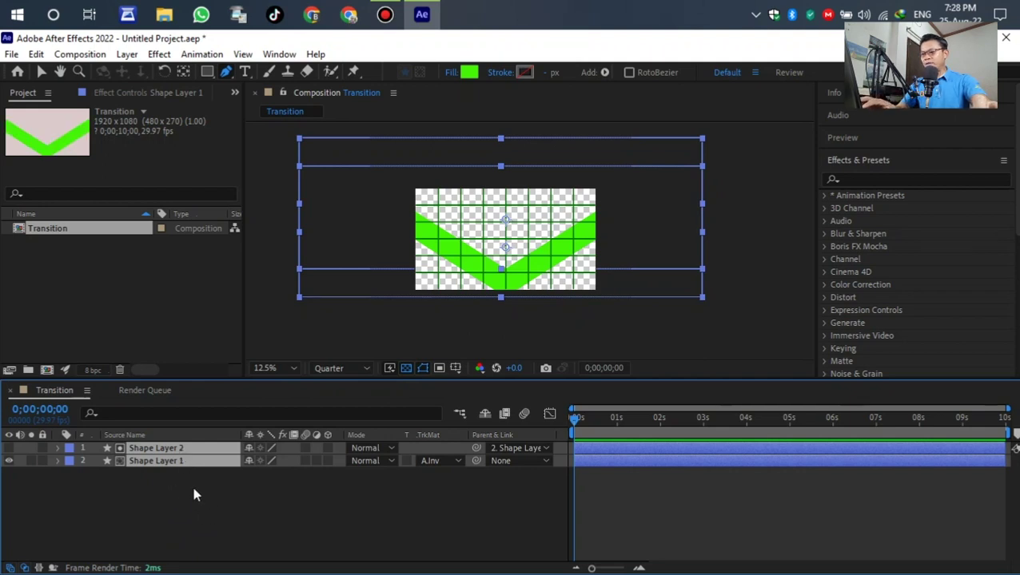
{"action": "key", "text": "ctrl+d"}
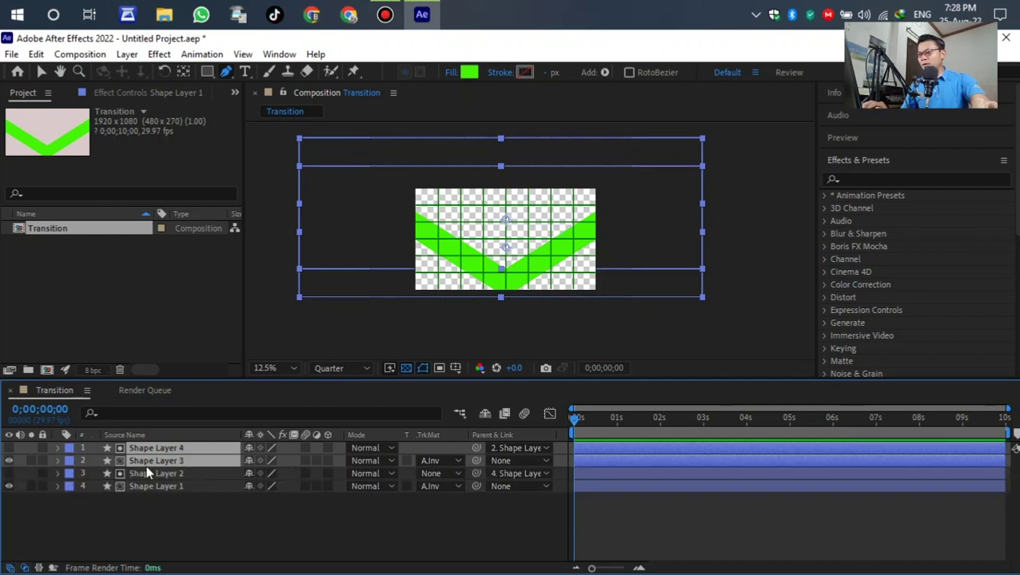
{"action": "left_click", "coordinate": [162, 517]}
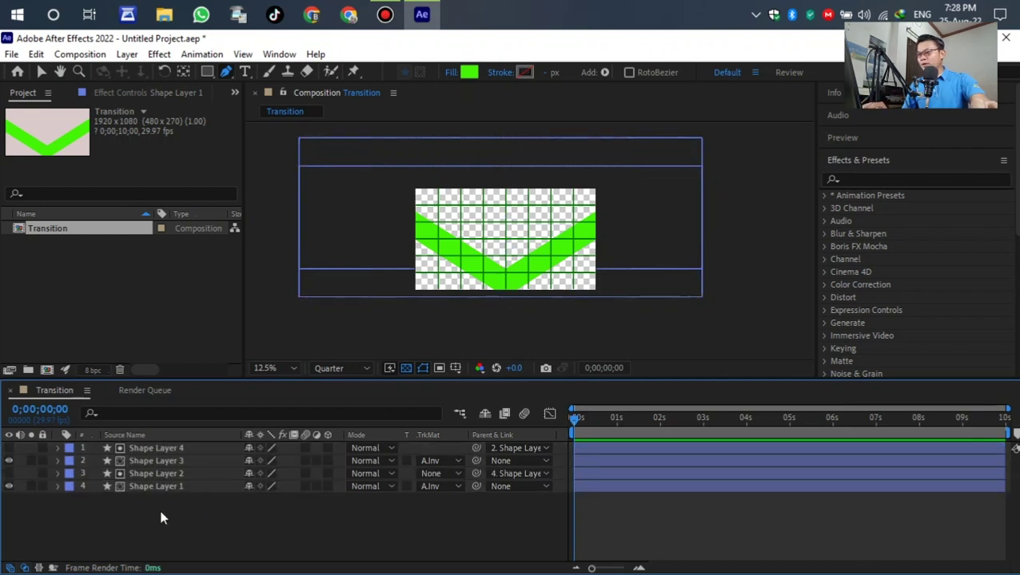
Step: Examine the original and duplicated layer pairs and their track matte and parent links
{"action": "left_click", "coordinate": [178, 462]}
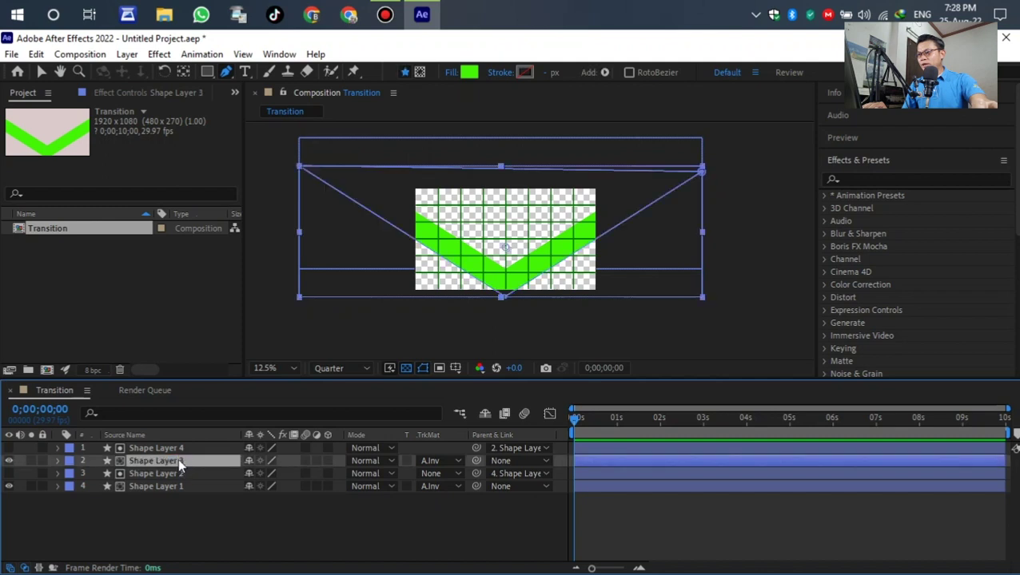
{"action": "left_click", "coordinate": [181, 448]}
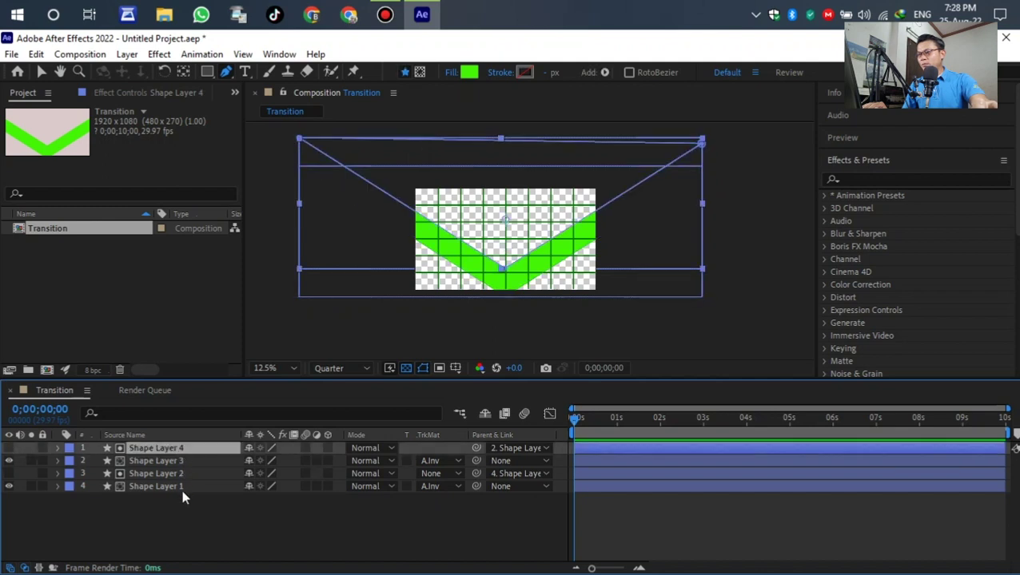
{"action": "left_click", "coordinate": [181, 489]}
{"action": "left_click", "coordinate": [179, 474]}
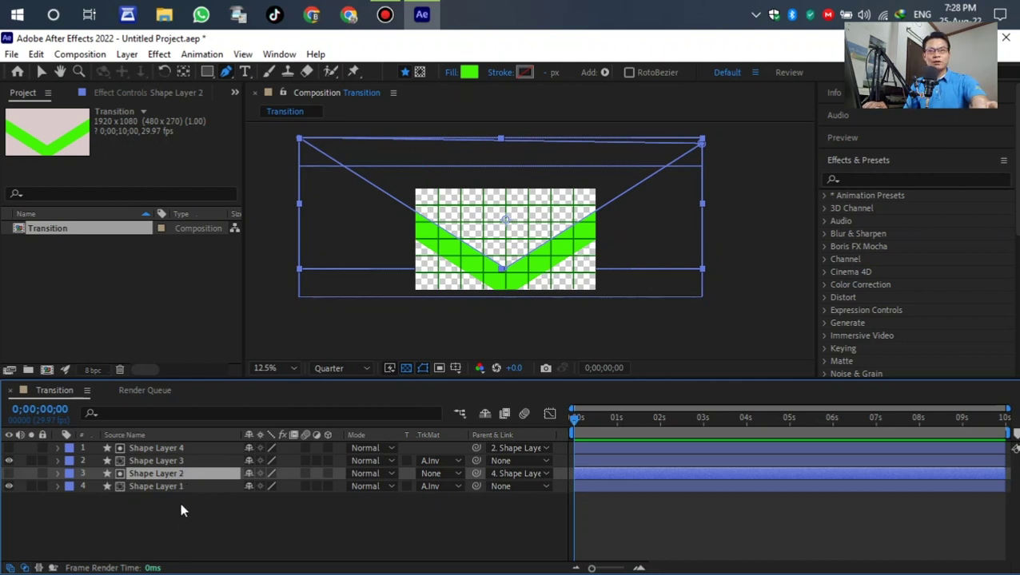
{"action": "left_click", "coordinate": [163, 462]}
{"action": "left_click", "coordinate": [167, 448]}
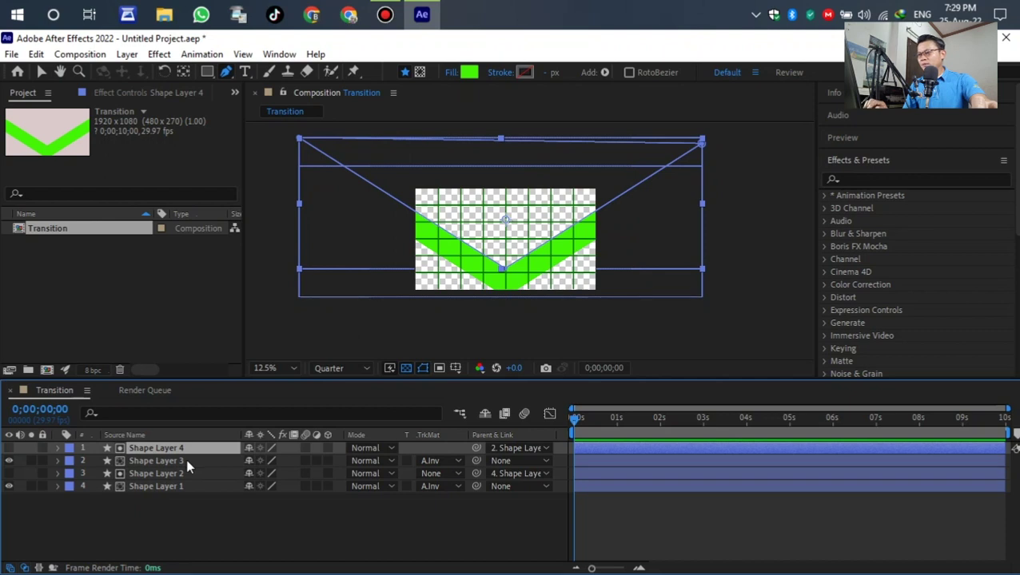
{"action": "left_click", "coordinate": [187, 462]}
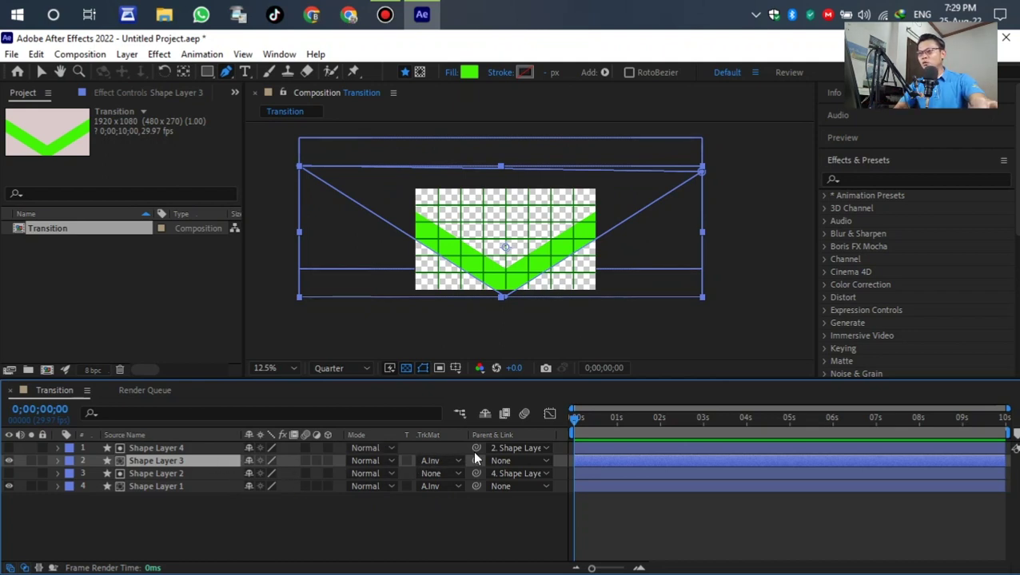
{"action": "left_click", "coordinate": [158, 540]}
Step: Move Shape Layer 3 up to a position of 960, 327 so its band adjoins the lower band without a gap
{"action": "left_click", "coordinate": [173, 467]}
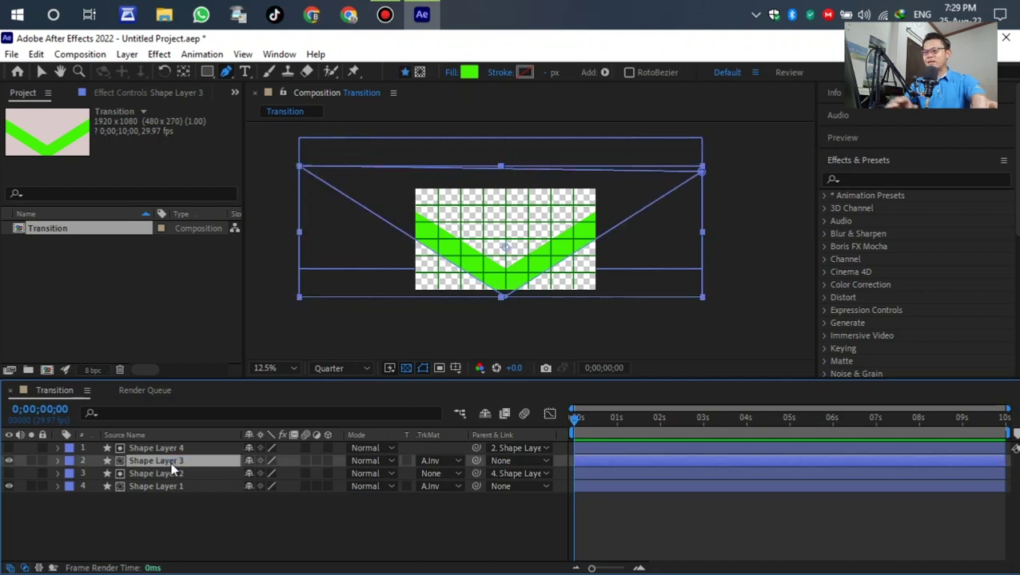
{"action": "key", "text": "p"}
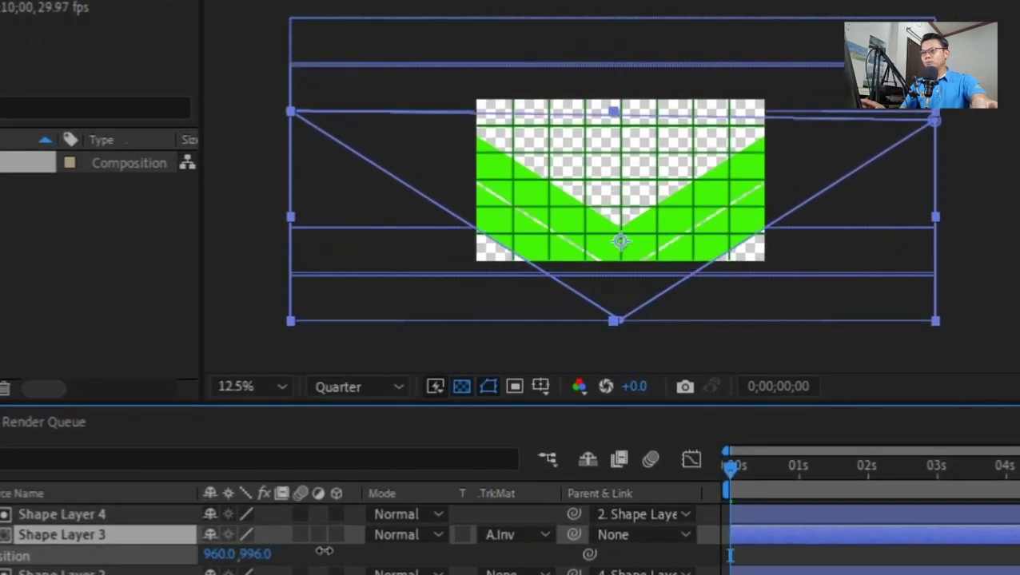
{"action": "left_click_drag", "start_coordinate": [324, 551], "coordinate": [240, 560]}
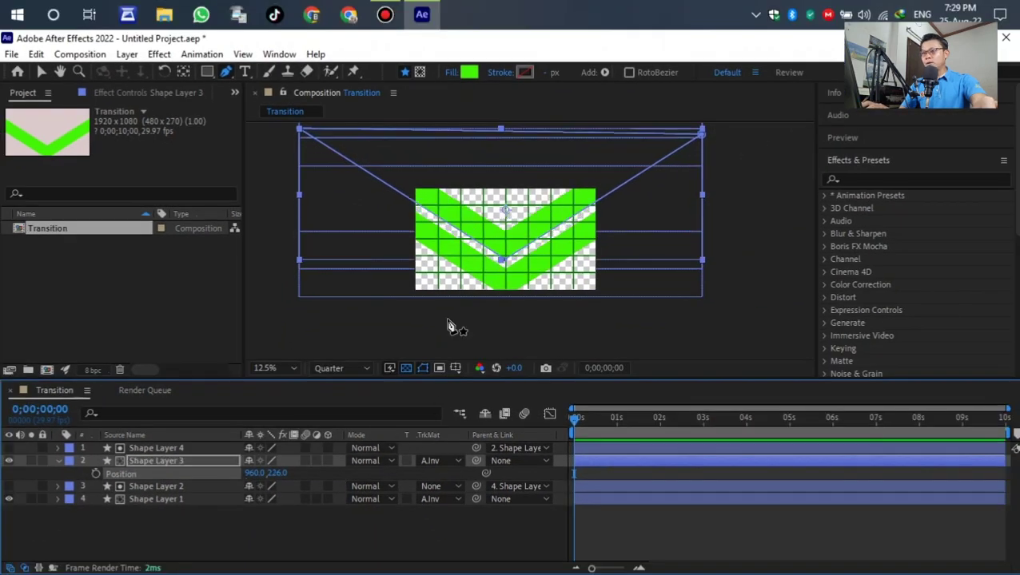
{"action": "scroll", "coordinate": [510, 268], "scroll_direction": "up", "scroll_amount": 6}
{"action": "left_click_drag", "start_coordinate": [269, 477], "coordinate": [345, 486]}
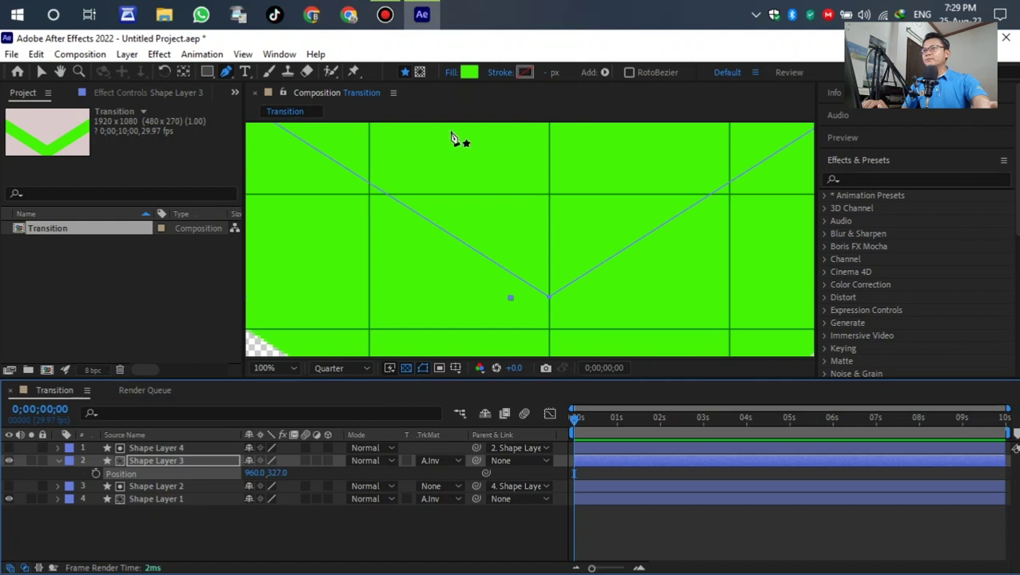
Step: Change the fill color of Shape Layer 3 to magenta, F606E8
{"action": "left_click", "coordinate": [470, 73]}
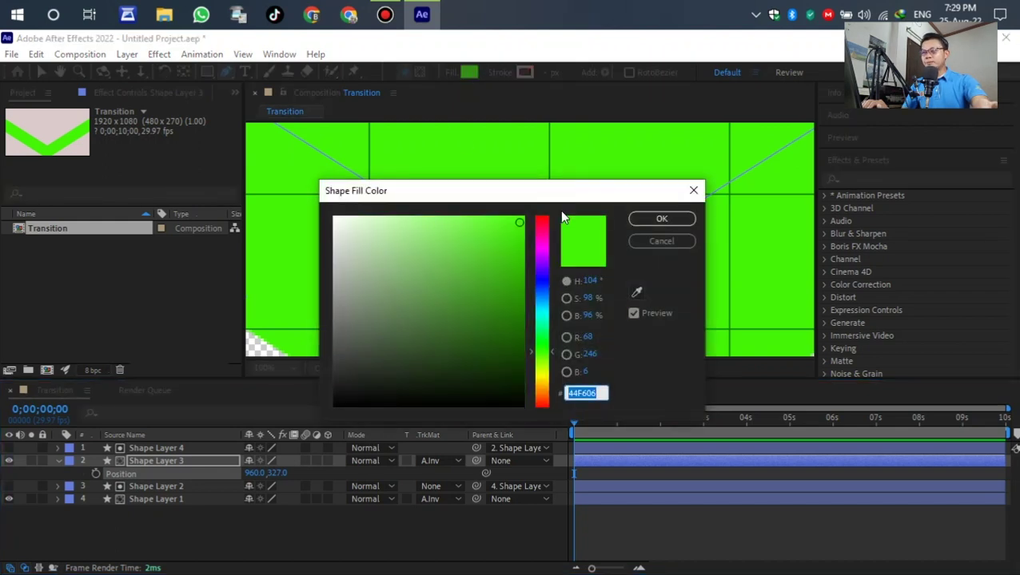
{"action": "left_click", "coordinate": [543, 244]}
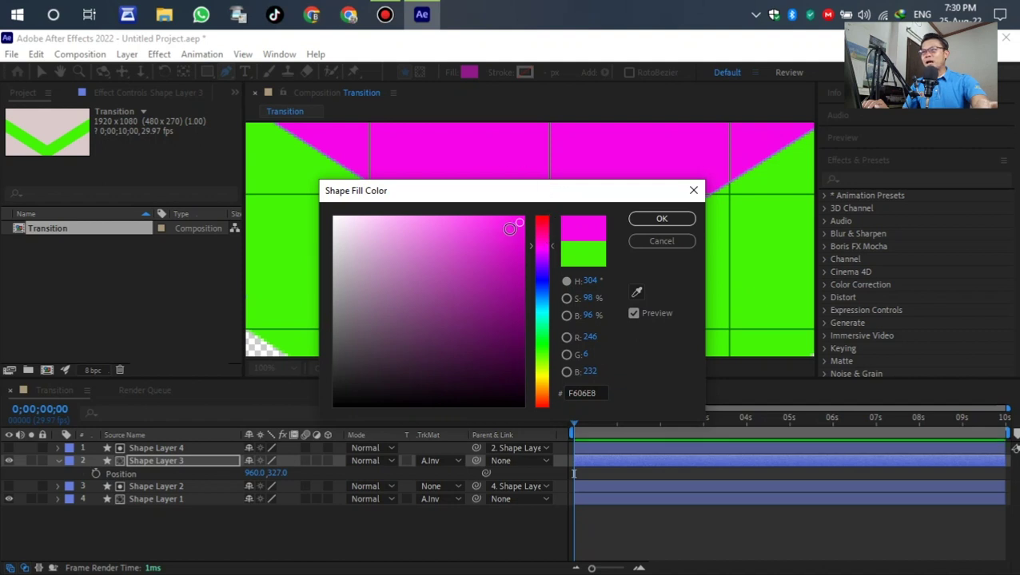
{"action": "left_click", "coordinate": [660, 220]}
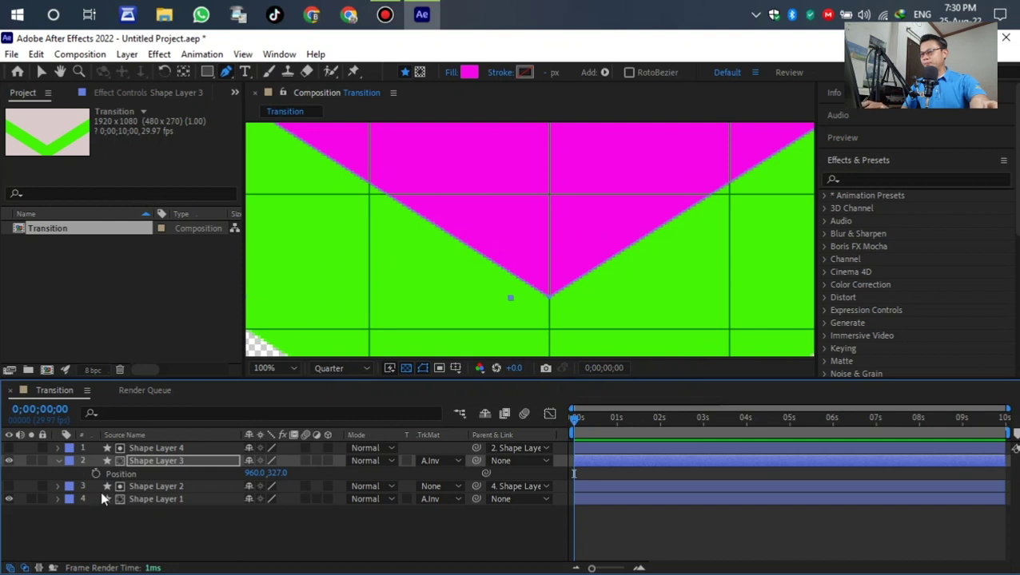
{"action": "left_click", "coordinate": [57, 462]}
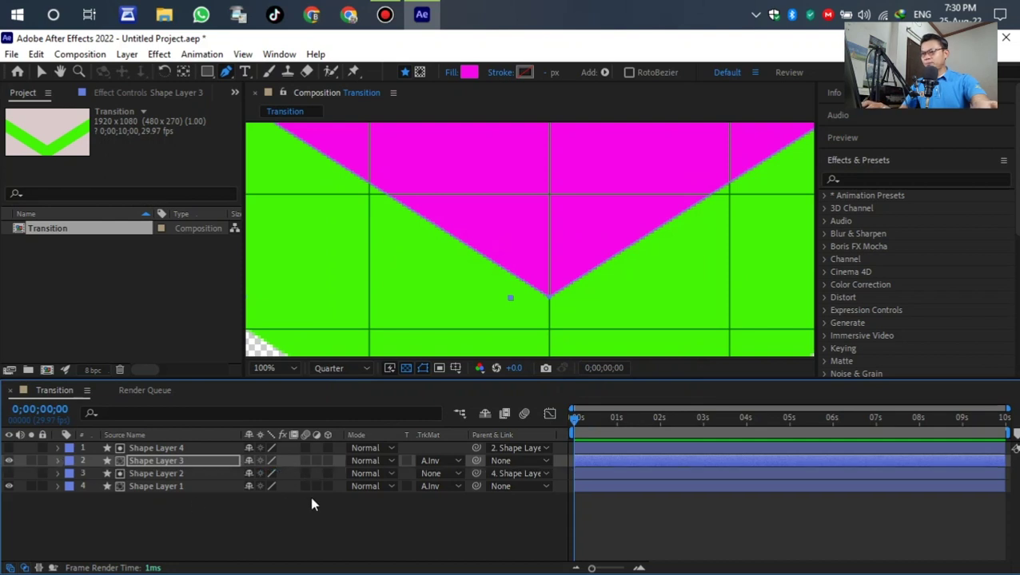
Step: Try to duplicate Shape Layer 3 and Shape Layer 4 together as a third V-shaped band
{"action": "scroll", "coordinate": [335, 501], "scroll_direction": "up", "scroll_amount": 2}
{"action": "scroll", "coordinate": [535, 268], "scroll_direction": "down", "scroll_amount": 5}
{"action": "scroll", "coordinate": [537, 268], "scroll_direction": "up", "scroll_amount": 1}
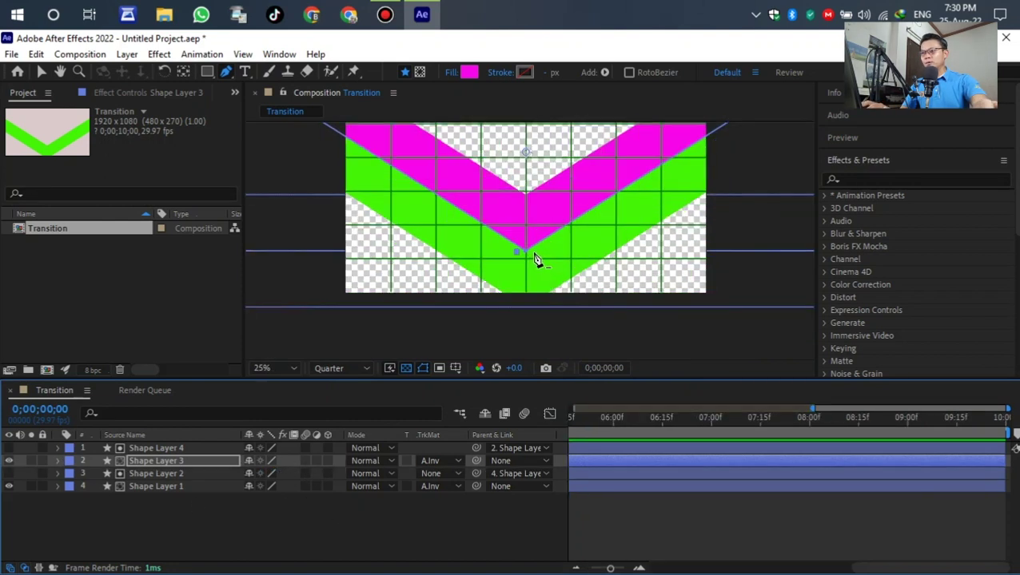
{"action": "key", "text": "h"}
{"action": "mouse_move", "coordinate": [535, 220]}
{"action": "left_mouse_down"}
{"action": "mouse_move", "coordinate": [553, 212]}
{"action": "mouse_move", "coordinate": [537, 222]}
{"action": "left_mouse_up"}
{"action": "key", "text": "g"}
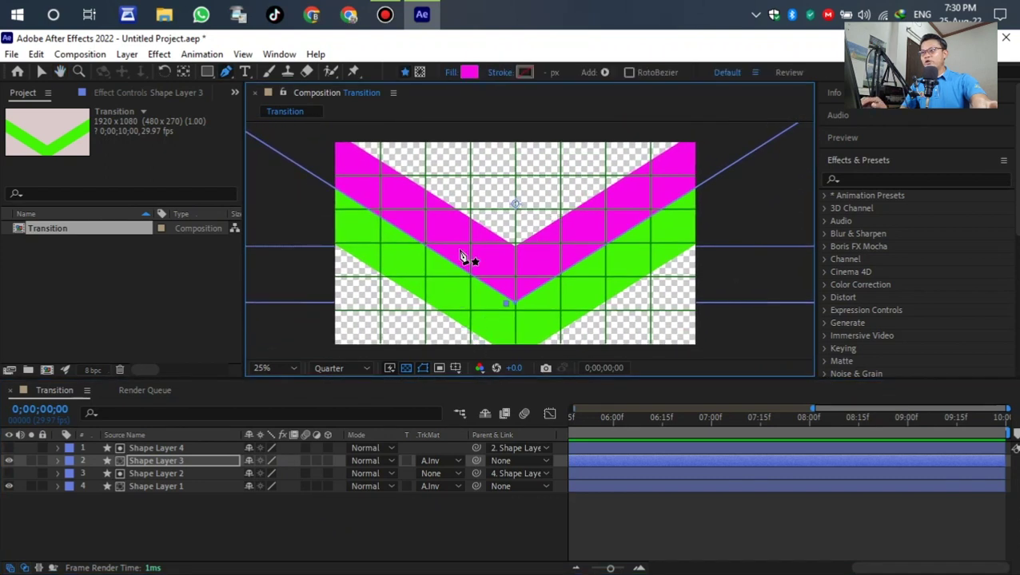
{"action": "left_click", "coordinate": [161, 452]}
{"action": "left_click", "coordinate": [172, 494]}
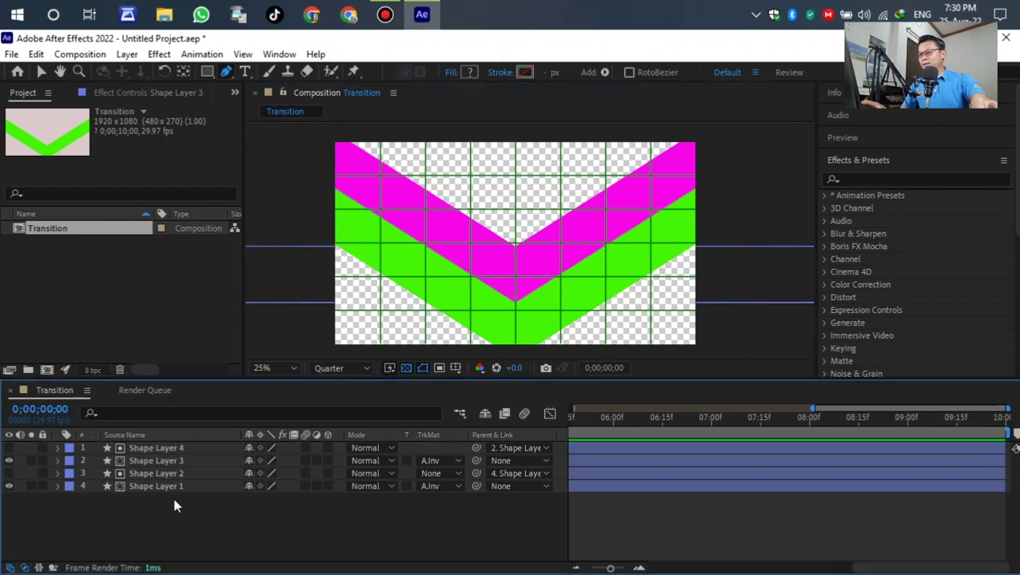
{"action": "left_click", "coordinate": [173, 464]}
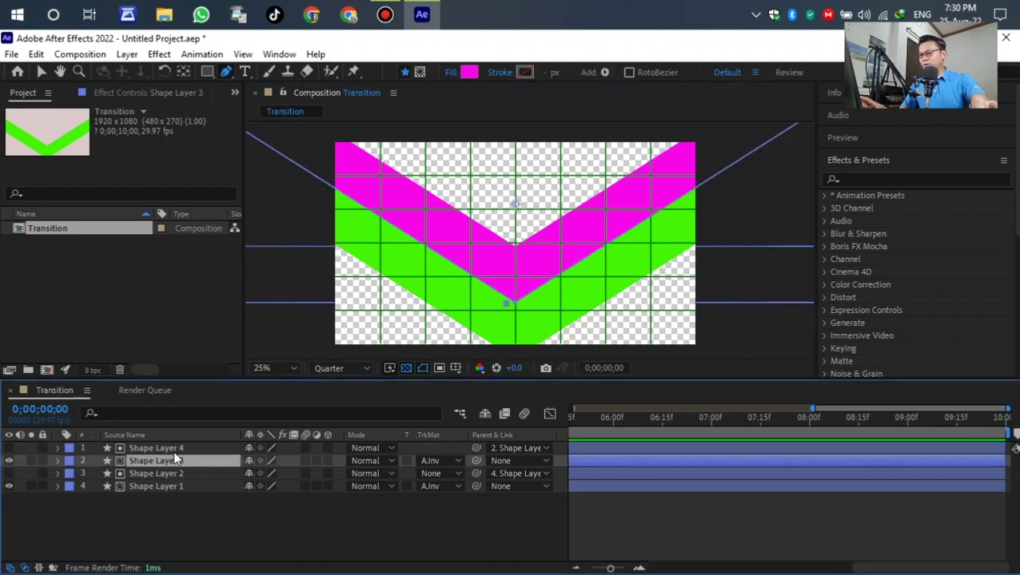
{"action": "left_click", "coordinate": [173, 449], "text": "ctrl"}
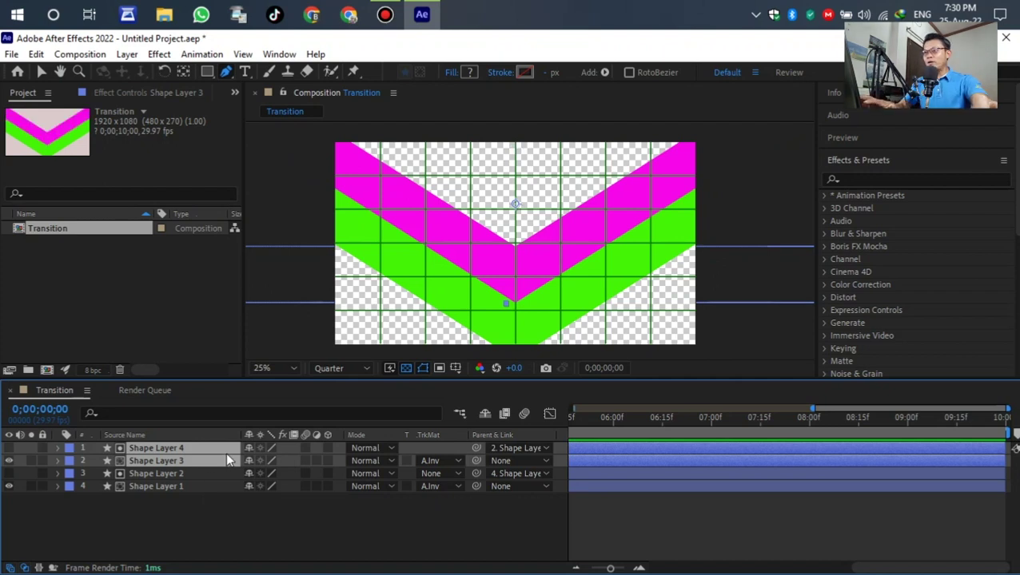
{"action": "key", "text": "ctrl+d"}
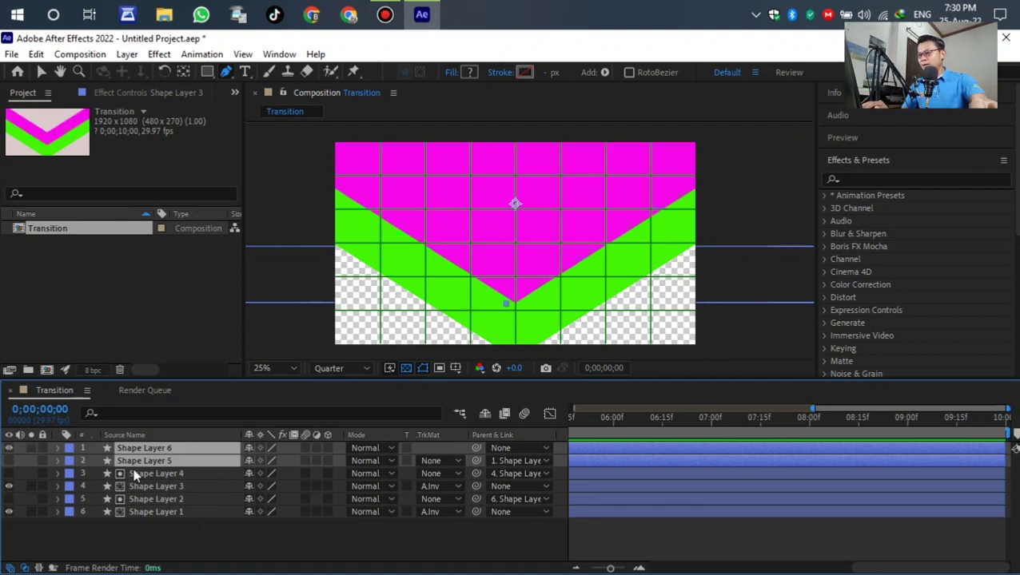
Step: Check the stacking order and links of the new layer pair, and undo the duplication
{"action": "left_click", "coordinate": [120, 528]}
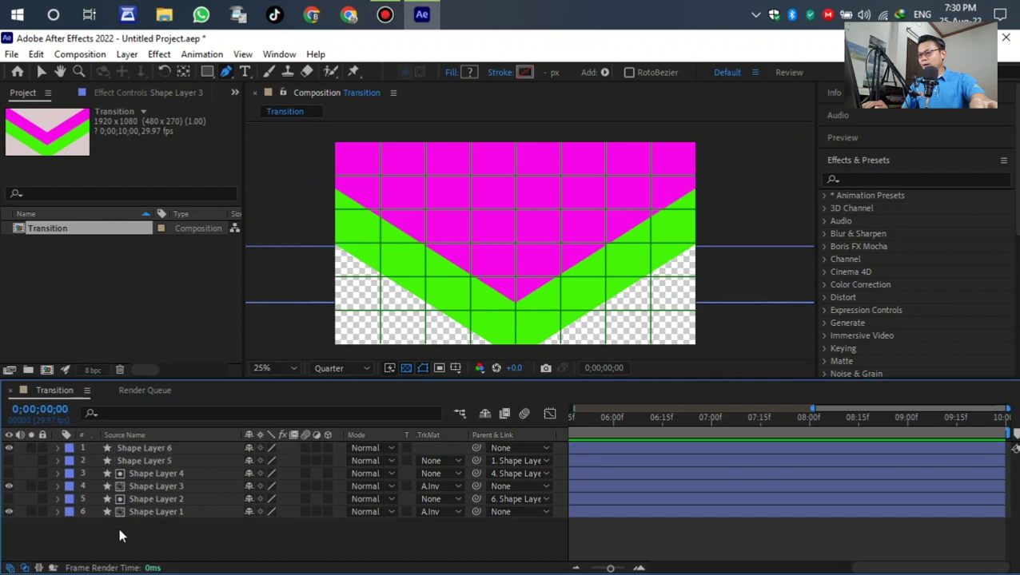
{"action": "left_click", "coordinate": [144, 461]}
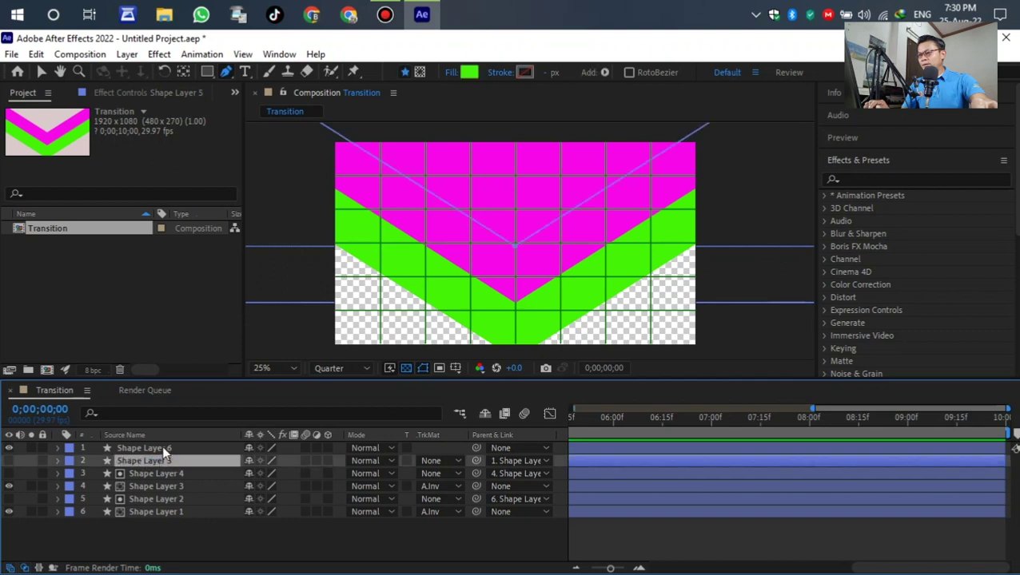
{"action": "left_click", "coordinate": [161, 447]}
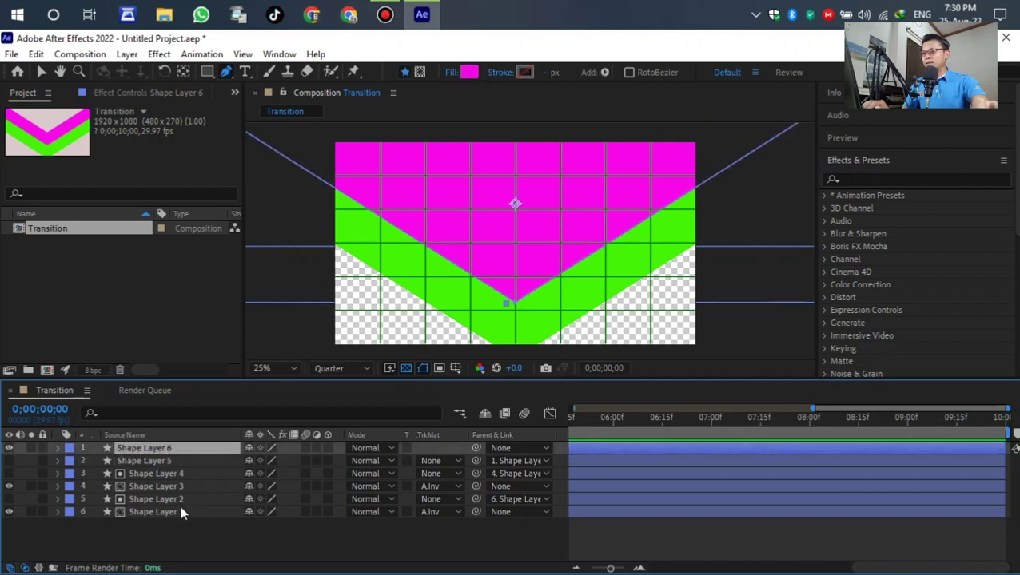
{"action": "key", "text": "ctrl+z"}
{"action": "key", "text": "ctrl+z"}
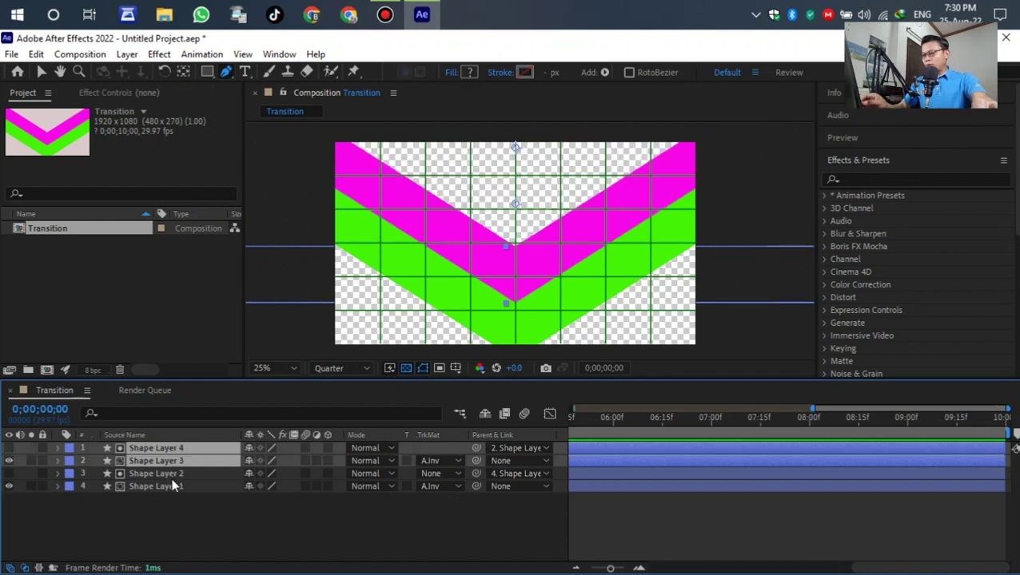
Step: Duplicate Shape Layer 4 and Shape Layer 3 together as a third band, preserving their matte order and parent link
{"action": "key", "text": "ctrl+shift+z"}
{"action": "key", "text": "ctrl+shift+z"}
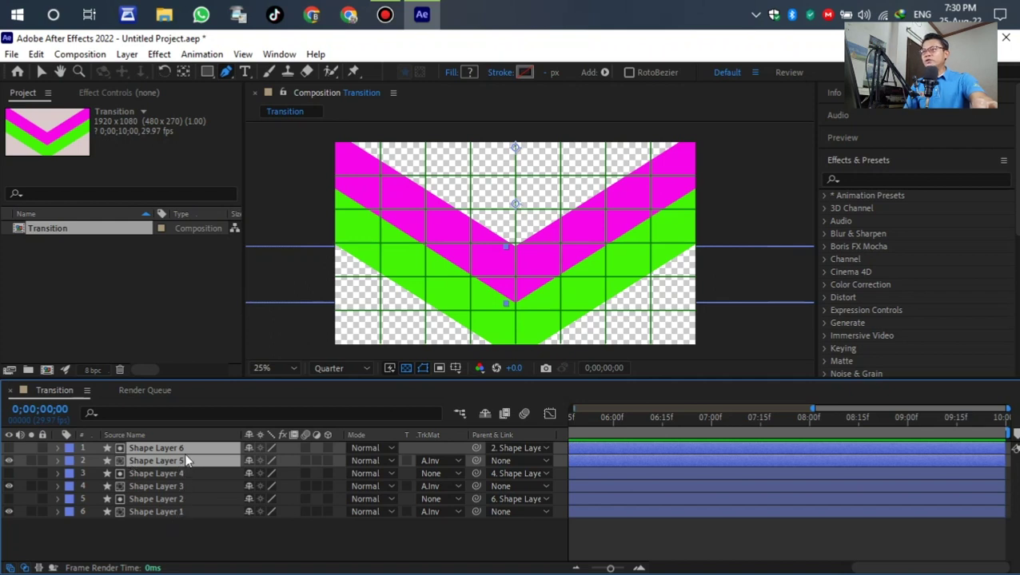
{"action": "left_click", "coordinate": [166, 540]}
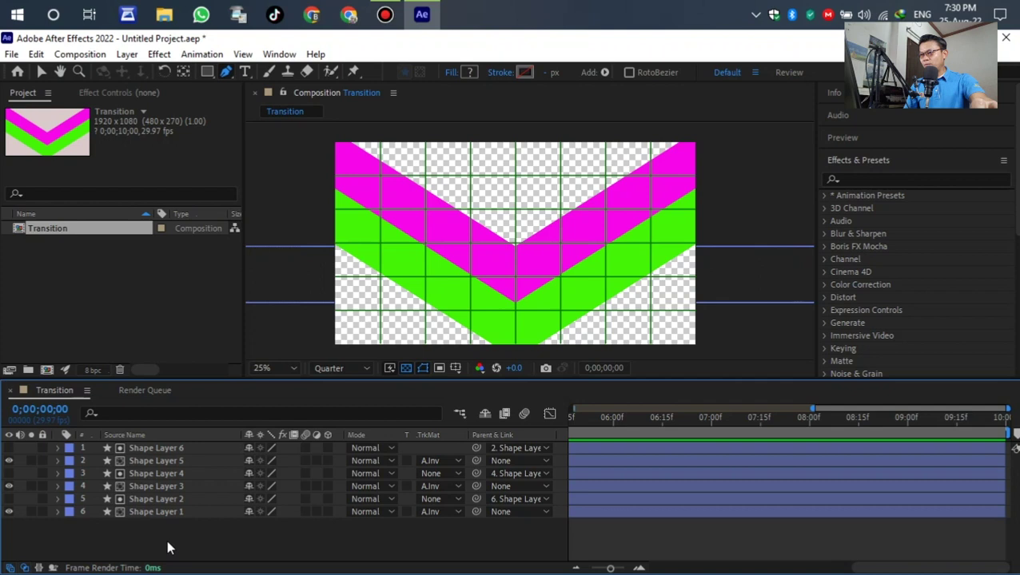
Step: Move Shape Layer 5 up to a position of 960, 11, above the magenta band
{"action": "left_click", "coordinate": [169, 461]}
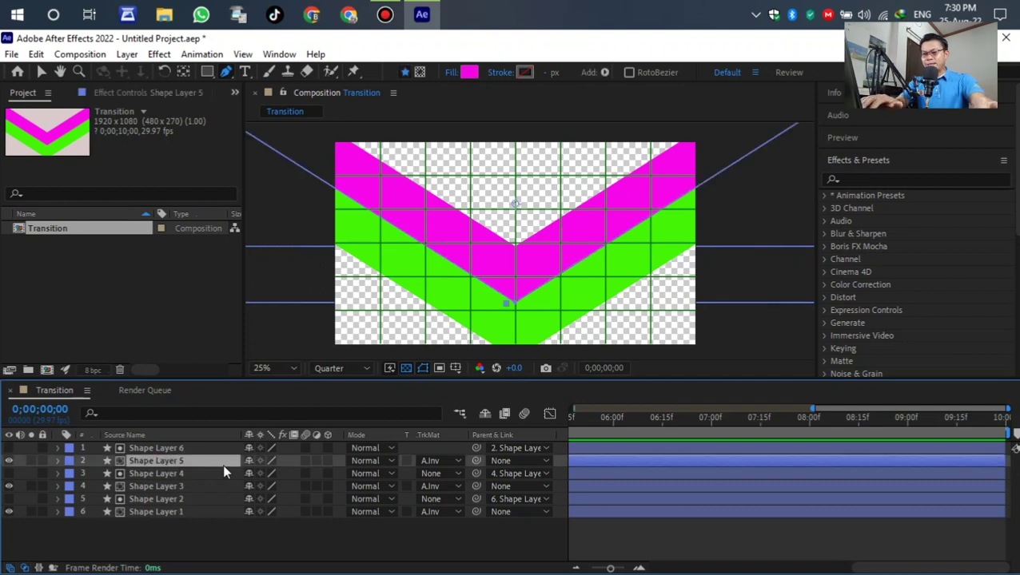
{"action": "key", "text": "p"}
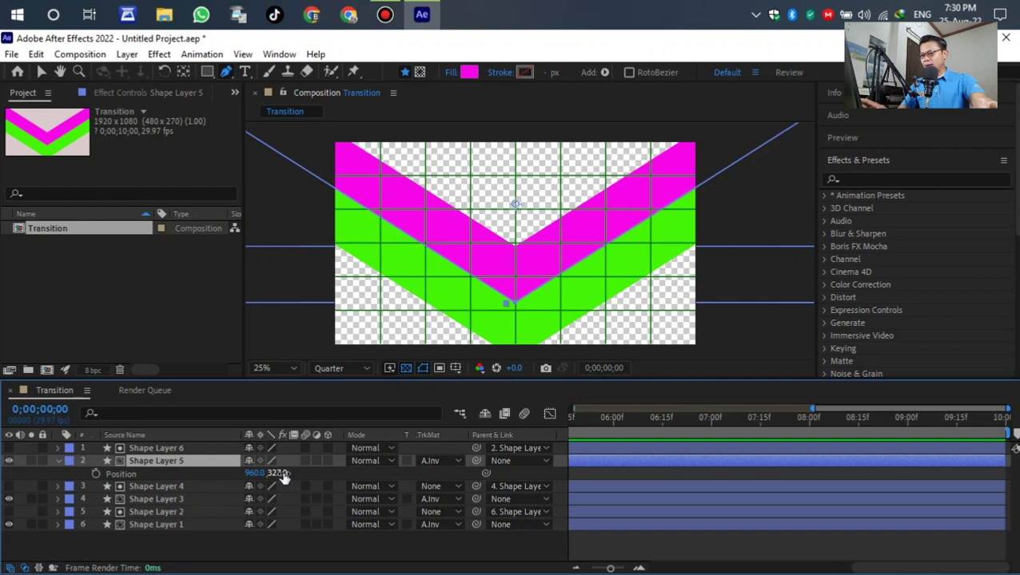
{"action": "left_click_drag", "start_coordinate": [277, 474], "coordinate": [196, 481]}
{"action": "scroll", "coordinate": [511, 248], "scroll_direction": "up", "scroll_amount": 5}
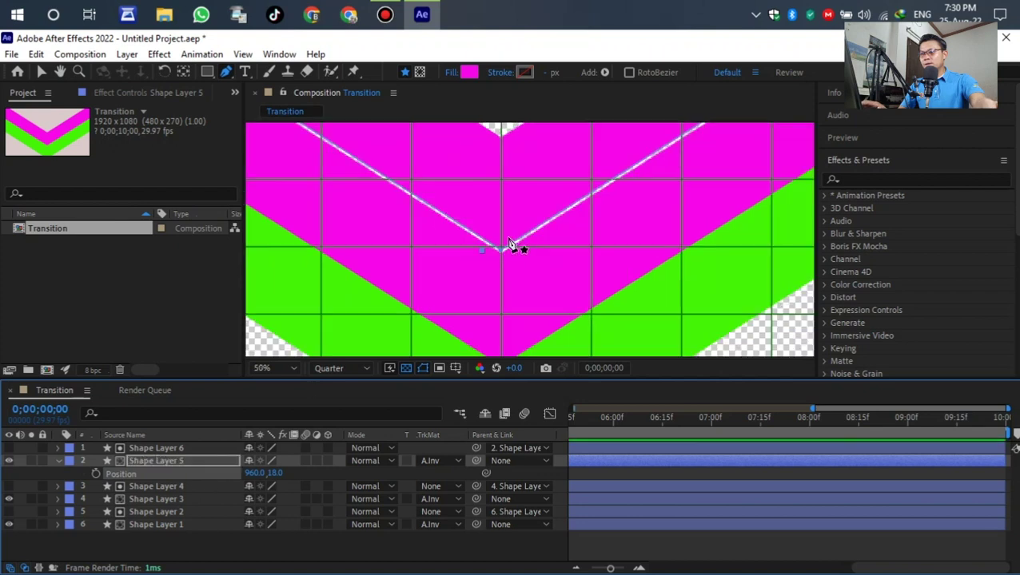
{"action": "scroll", "coordinate": [459, 270], "scroll_direction": "down", "scroll_amount": 2}
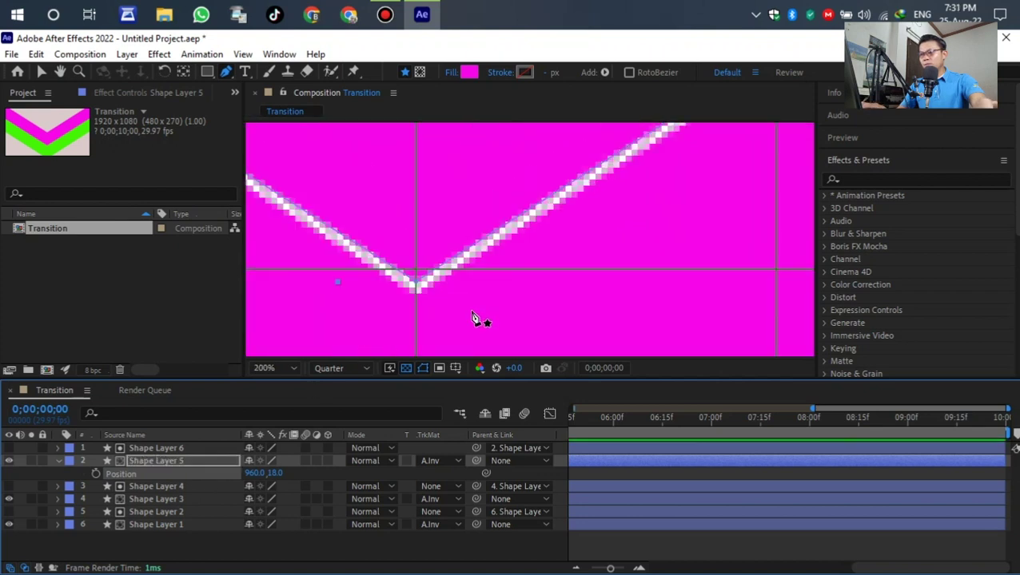
{"action": "key", "text": "space"}
{"action": "left_click_drag", "start_coordinate": [416, 330], "coordinate": [560, 292]}
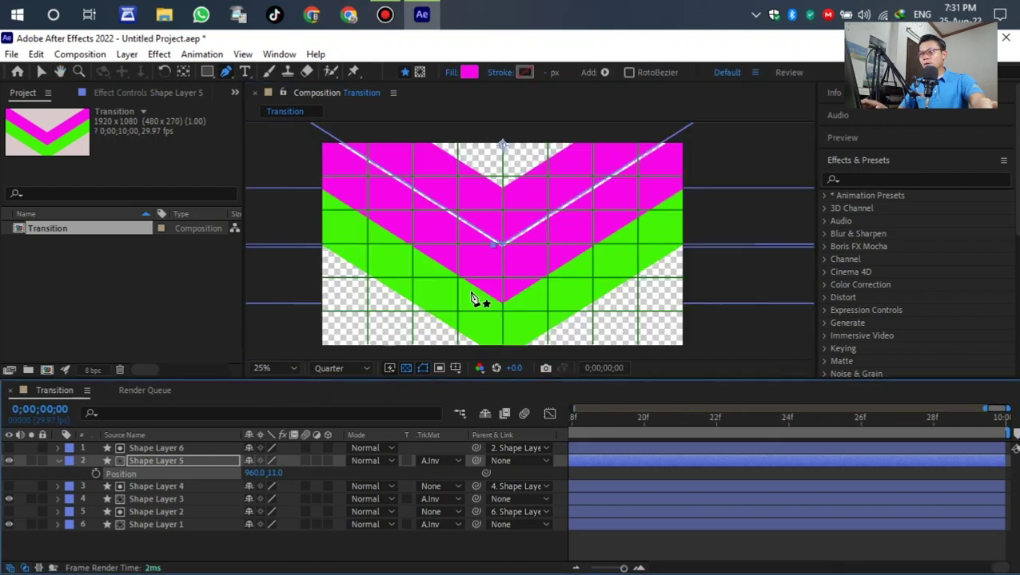
Step: Change the fill color of Shape Layer 5 to red, F60633
{"action": "left_click", "coordinate": [468, 71]}
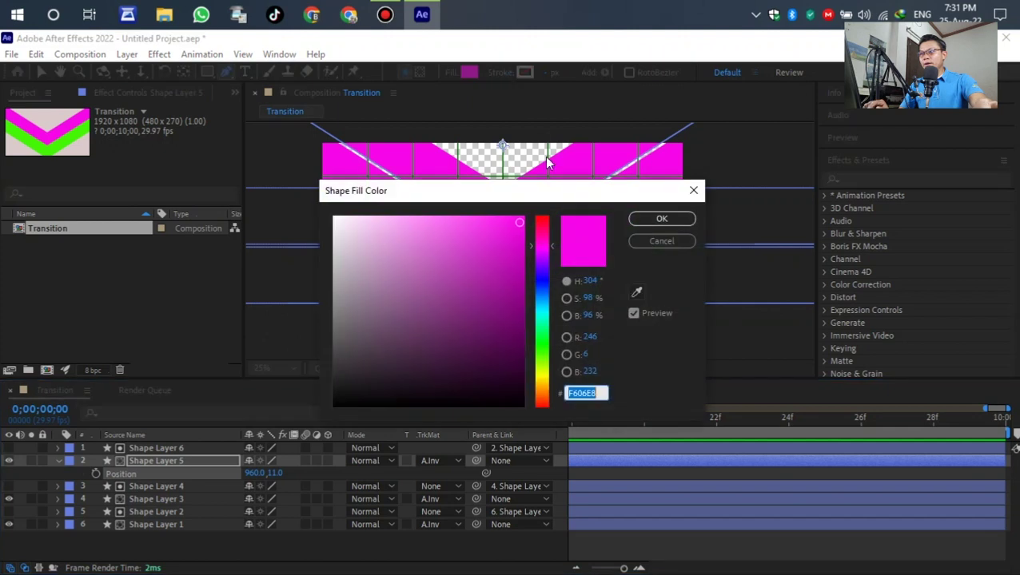
{"action": "left_click", "coordinate": [544, 228]}
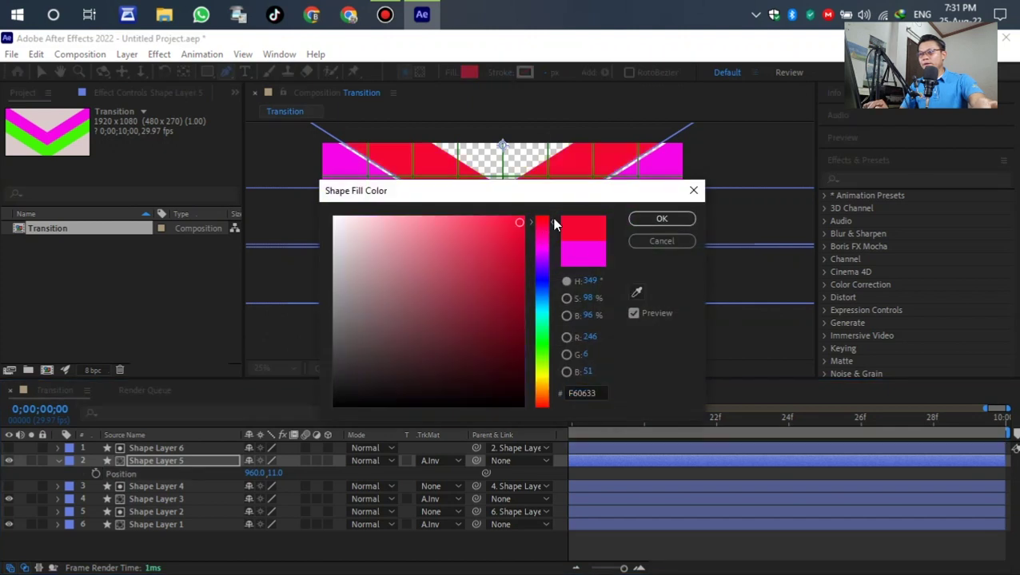
{"action": "left_click", "coordinate": [661, 219]}
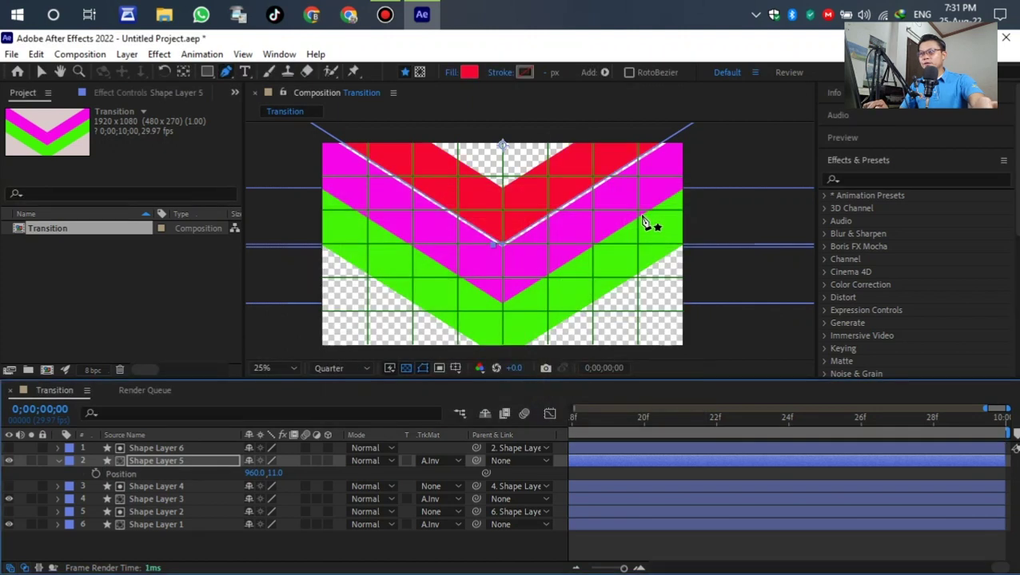
Step: Lower Shape Layer 5 to a position of 960, 25 so the red band meets the magenta band without a gap
{"action": "key", "text": "slash"}
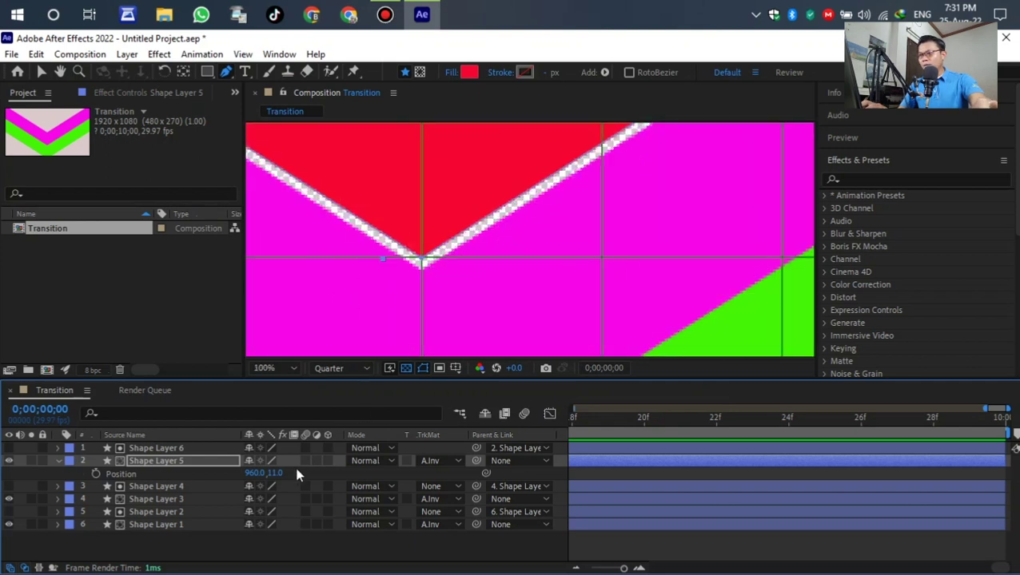
{"action": "key", "text": "period"}
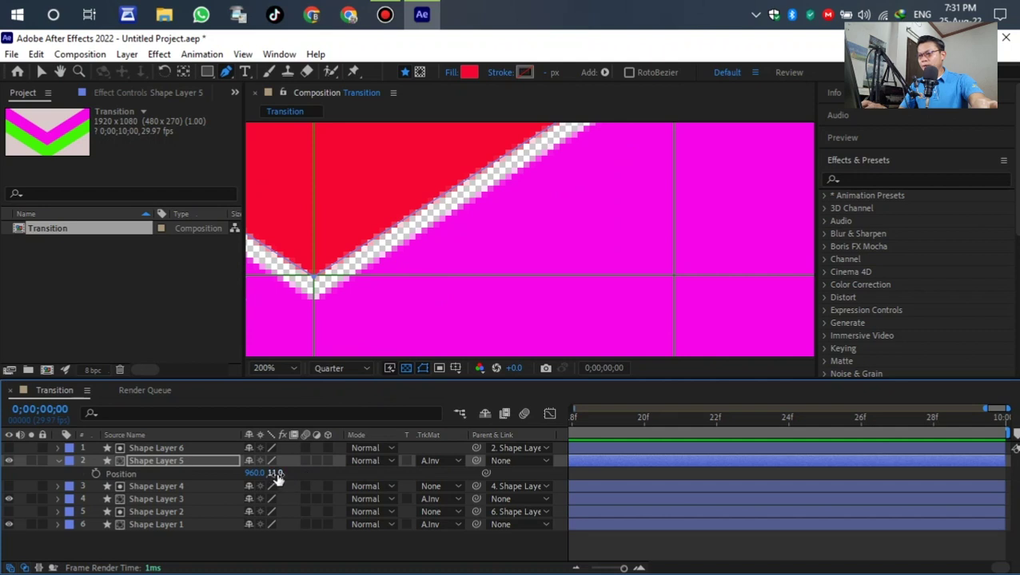
{"action": "left_click_drag", "start_coordinate": [276, 473], "coordinate": [361, 448]}
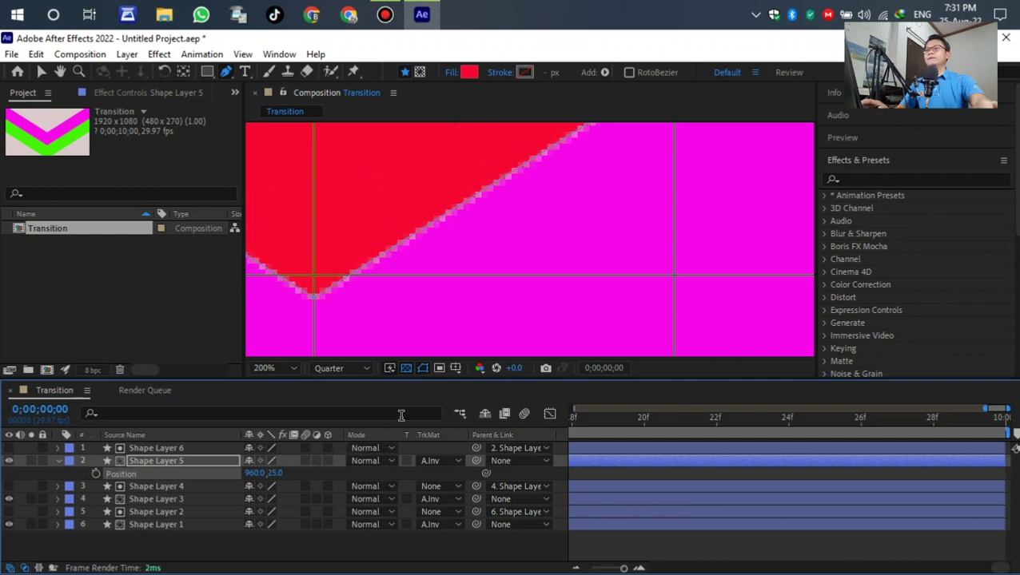
{"action": "key", "text": "h"}
{"action": "left_click_drag", "start_coordinate": [487, 275], "coordinate": [581, 264]}
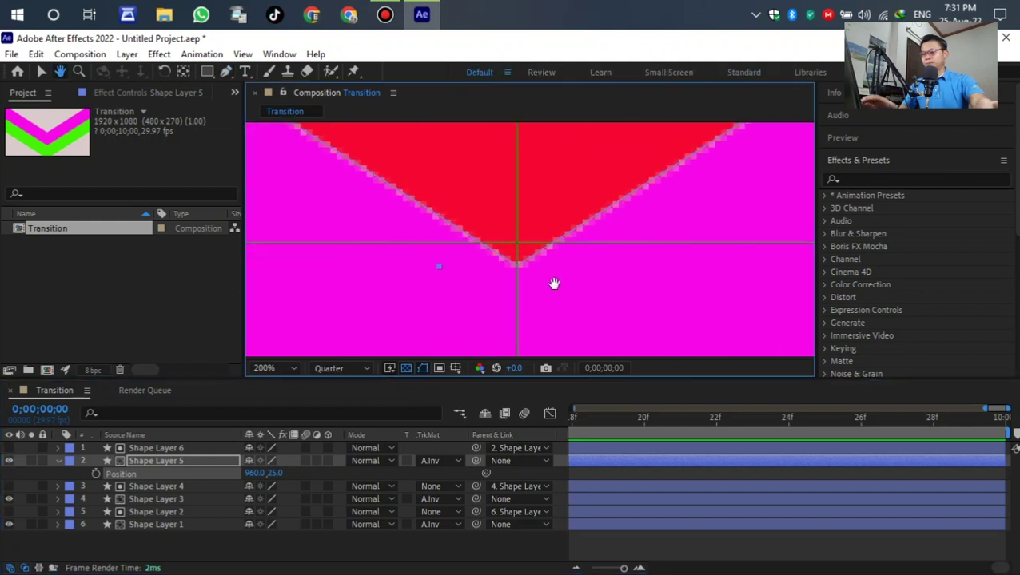
{"action": "key", "text": "g"}
{"action": "key", "text": "comma"}
{"action": "key", "text": "comma"}
{"action": "key", "text": "comma"}
{"action": "key", "text": "comma"}
{"action": "key", "text": "comma"}
{"action": "key", "text": "comma"}
{"action": "key", "text": "comma"}
{"action": "key", "text": "period"}
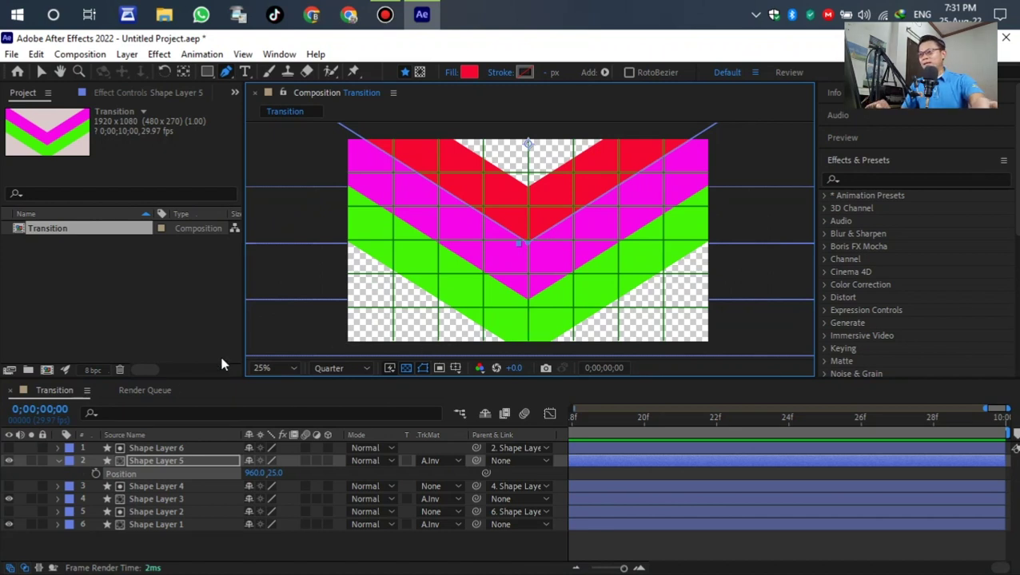
{"action": "left_click", "coordinate": [57, 462]}
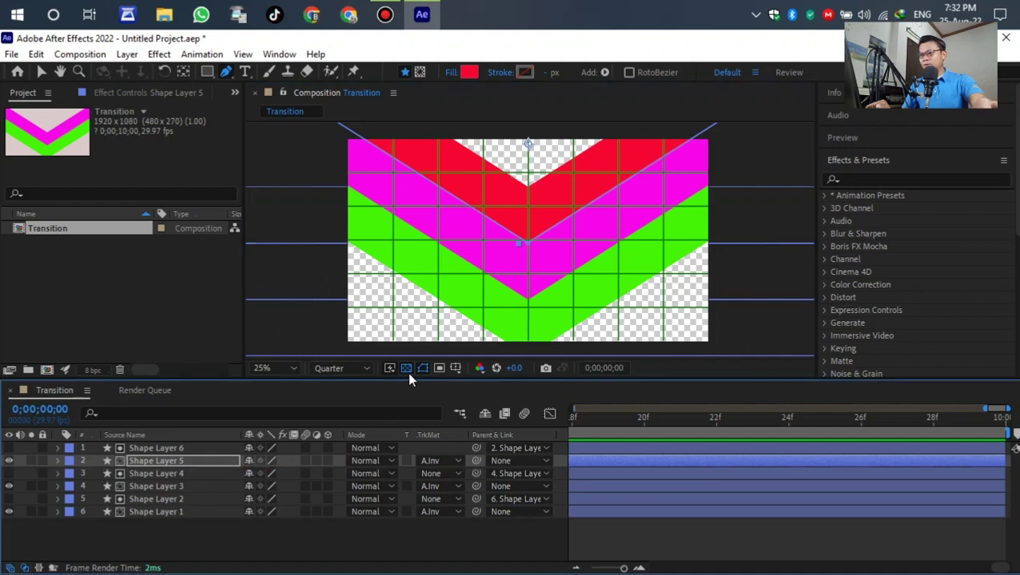
Step: Duplicate Shape Layer 6 and Shape Layer 5 together as a fourth V-shaped band
{"action": "left_click", "coordinate": [167, 448]}
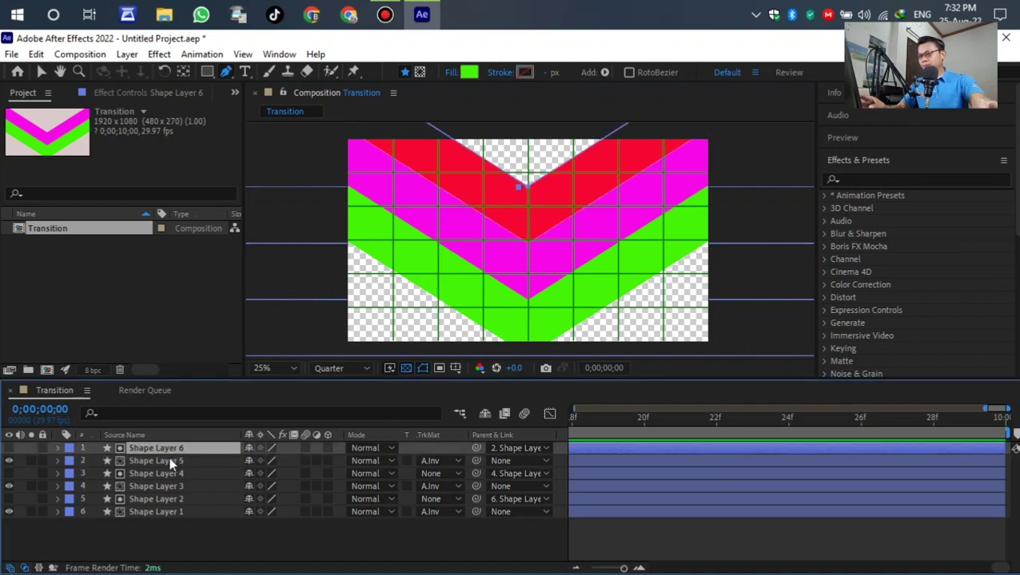
{"action": "left_click", "coordinate": [168, 462], "text": "shift"}
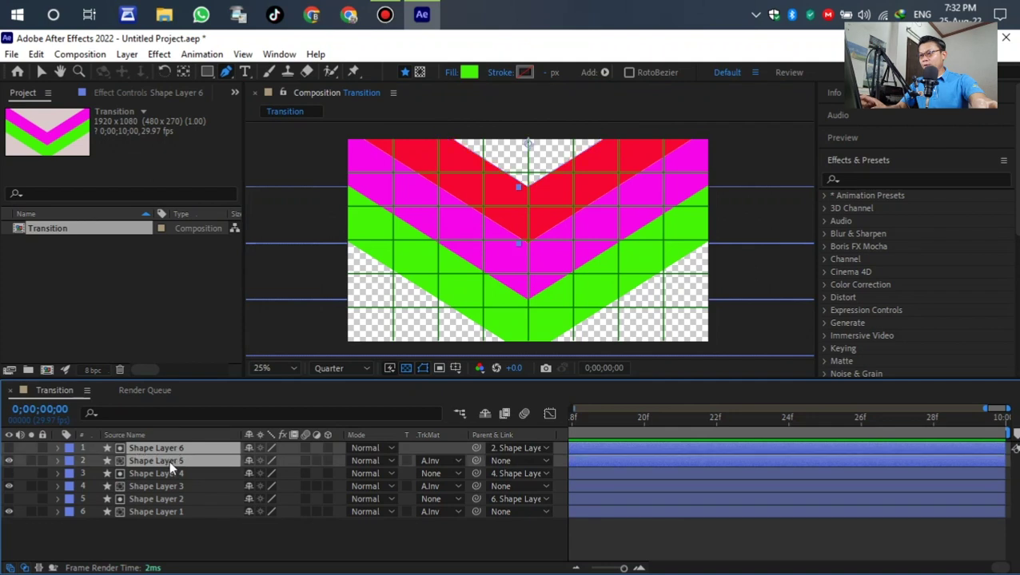
{"action": "key", "text": "ctrl+d"}
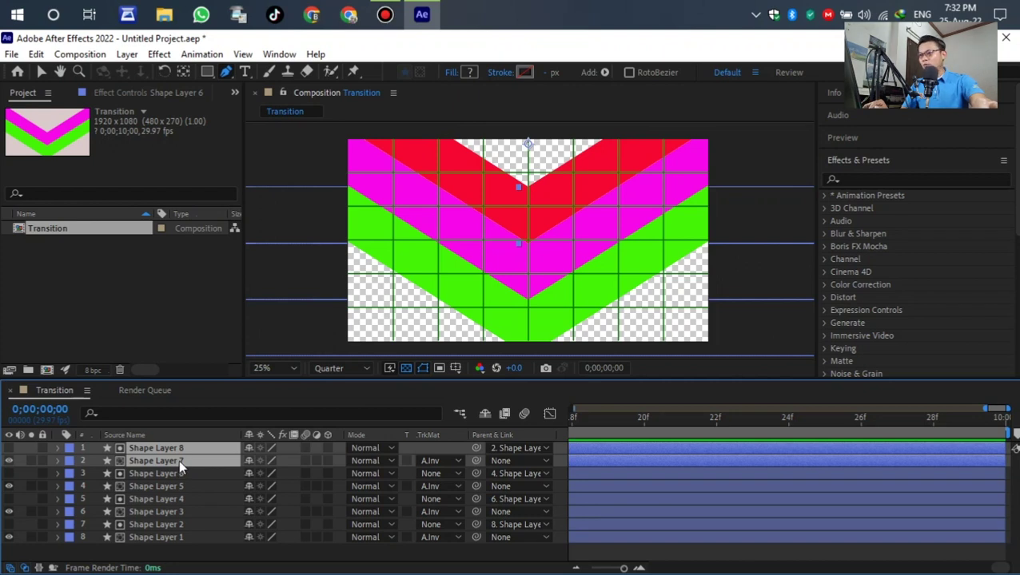
Step: Move Shape Layer 7 up to a position of 960, -245, overlapping the red band's upper edge
{"action": "left_click", "coordinate": [201, 462]}
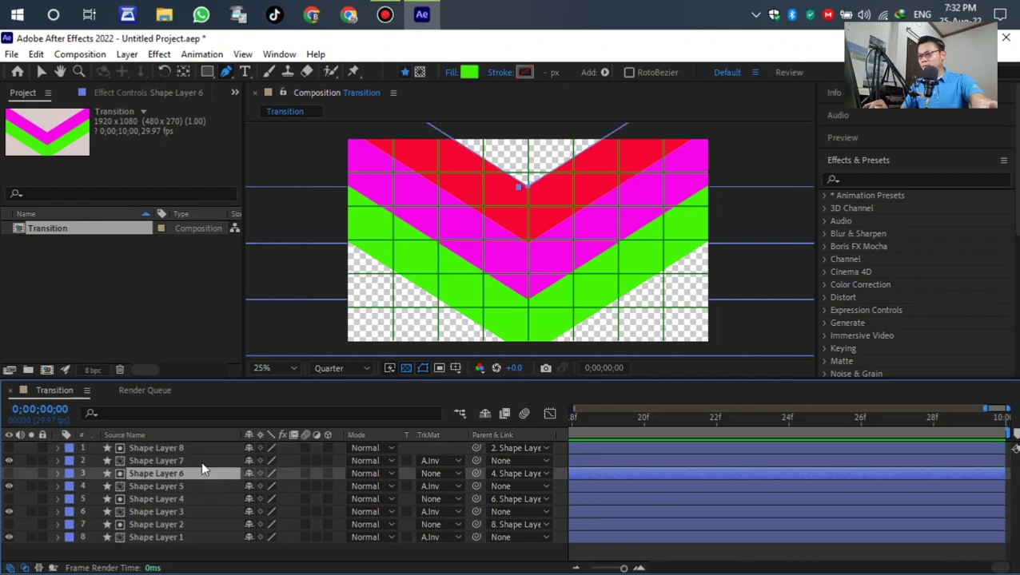
{"action": "key", "text": "p"}
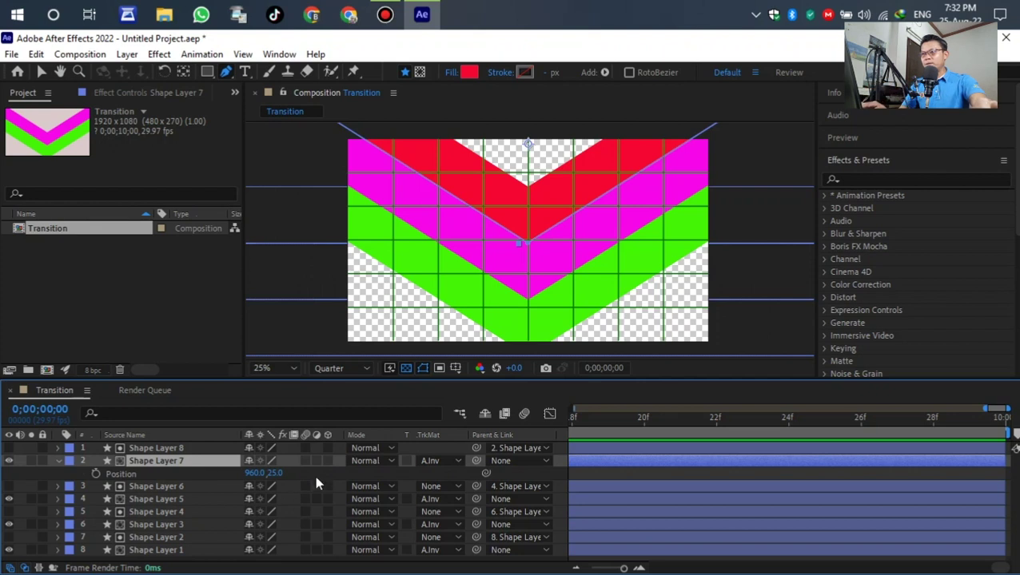
{"action": "left_click_drag", "start_coordinate": [275, 473], "coordinate": [180, 474]}
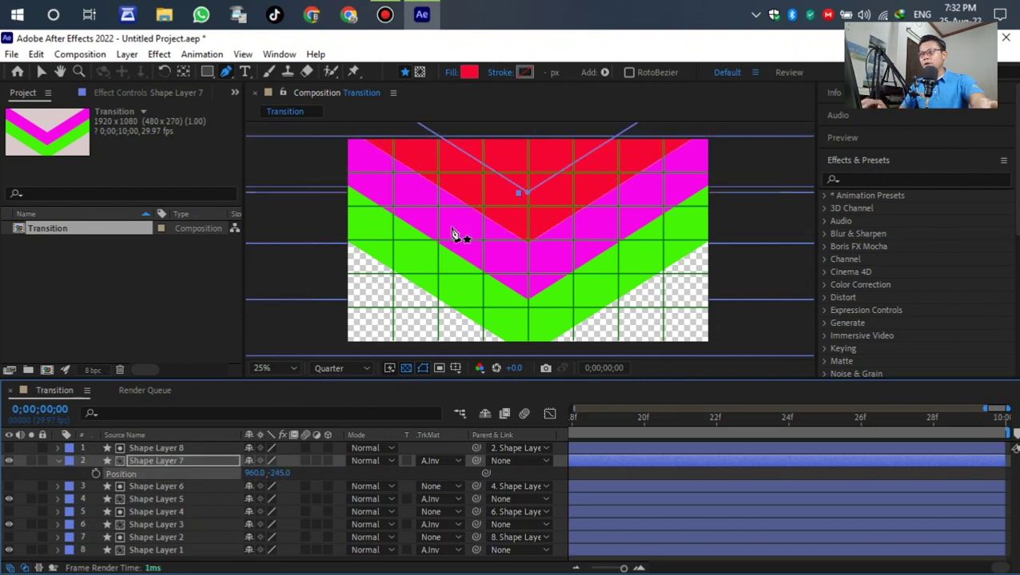
Step: Change the fill color of Shape Layer 7 to turquoise, 15F2E0
{"action": "left_click", "coordinate": [469, 72]}
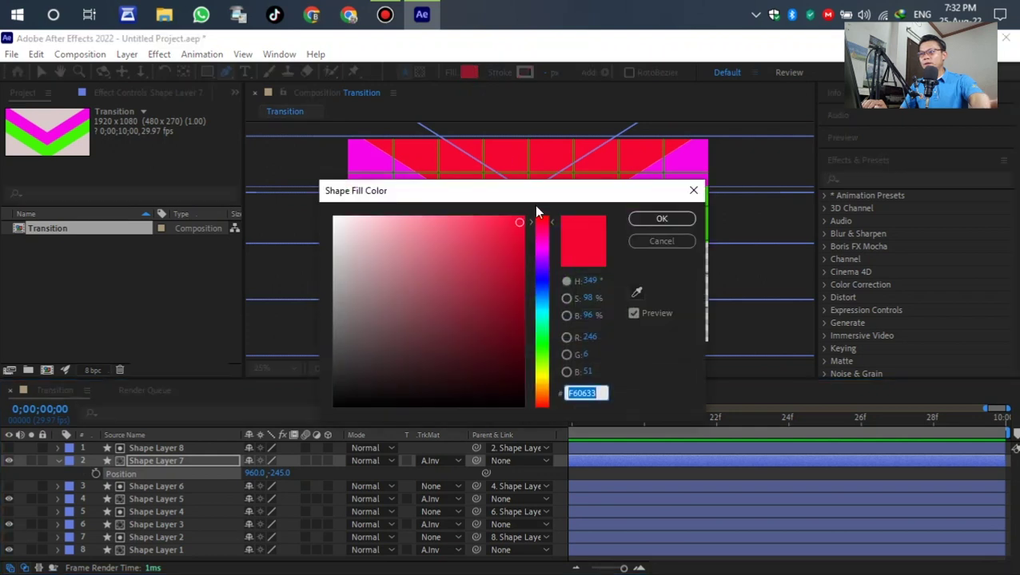
{"action": "left_click", "coordinate": [547, 316]}
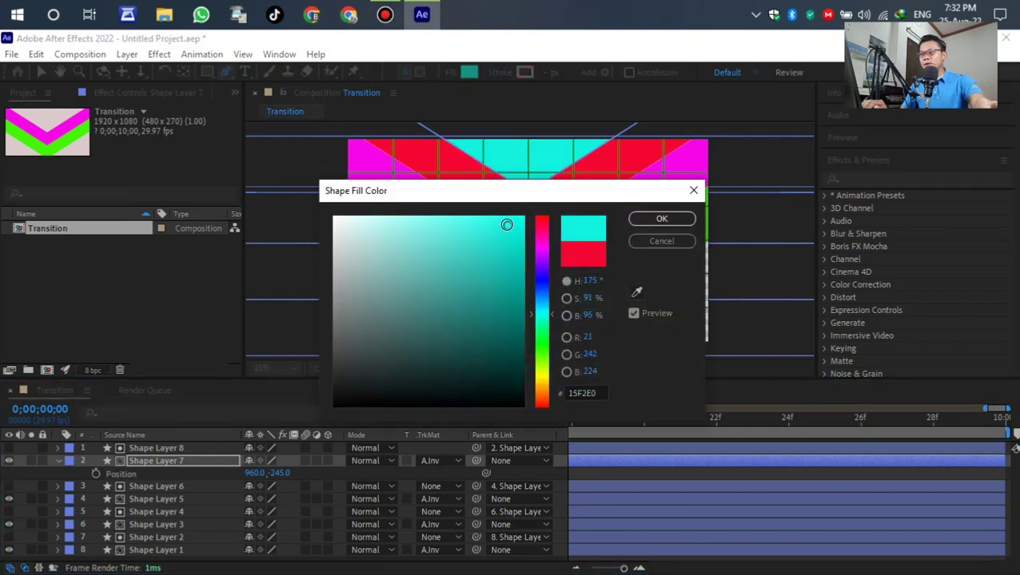
{"action": "left_click", "coordinate": [661, 218]}
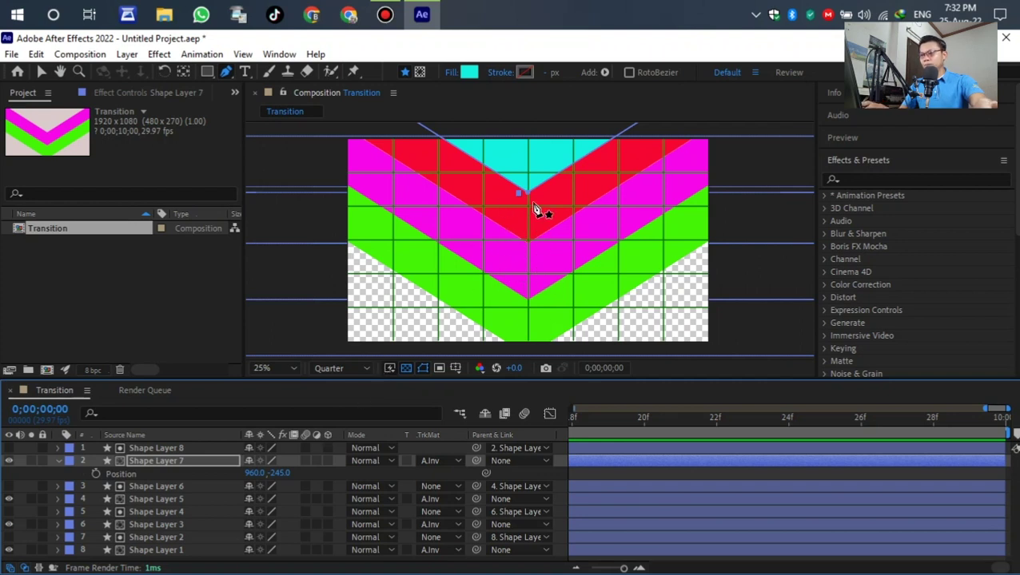
Step: Raise Shape Layer 7 to a position of 960, -271 to adjust the turquoise band against the red band
{"action": "scroll", "coordinate": [524, 188], "scroll_direction": "up", "scroll_amount": 2}
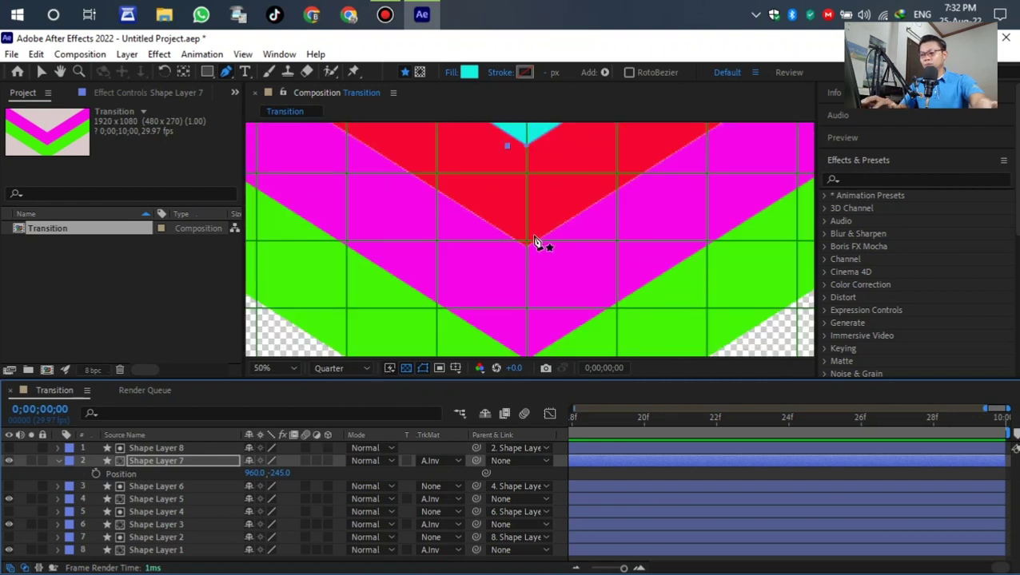
{"action": "left_click_drag", "start_coordinate": [546, 219], "coordinate": [551, 284]}
{"action": "mouse_move", "coordinate": [277, 478]}
{"action": "left_mouse_down"}
{"action": "mouse_move", "coordinate": [219, 486]}
{"action": "mouse_move", "coordinate": [265, 475]}
{"action": "mouse_move", "coordinate": [257, 479]}
{"action": "left_mouse_up"}
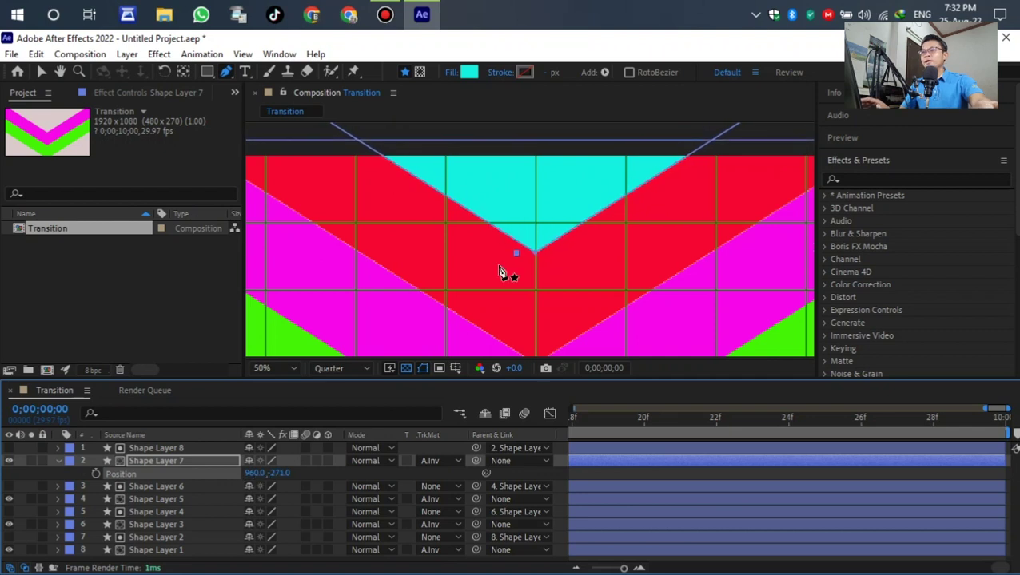
{"action": "scroll", "coordinate": [514, 193], "scroll_direction": "down", "scroll_amount": 4}
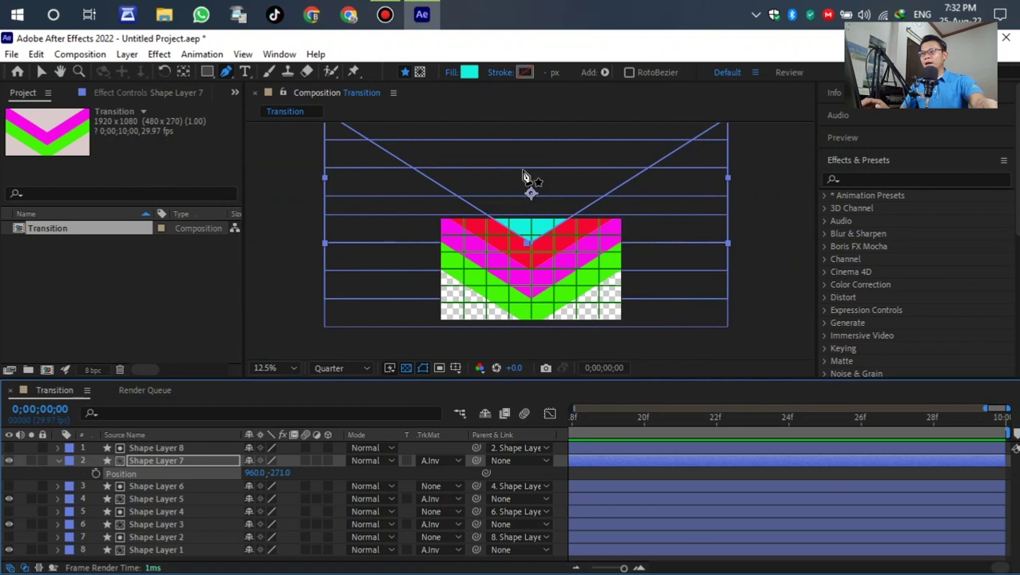
{"action": "scroll", "coordinate": [539, 240], "scroll_direction": "down", "scroll_amount": 1}
{"action": "scroll", "coordinate": [534, 260], "scroll_direction": "up", "scroll_amount": 1}
{"action": "scroll", "coordinate": [534, 261], "scroll_direction": "down", "scroll_amount": 1}
{"action": "scroll", "coordinate": [539, 274], "scroll_direction": "up", "scroll_amount": 1}
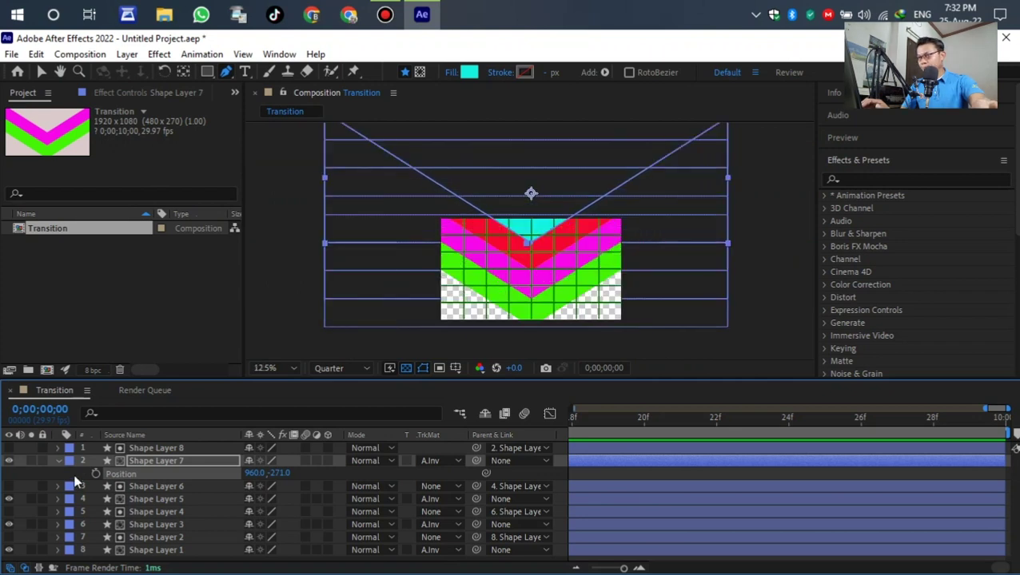
Step: Collapse Shape Layer 7's Position property, enlarge the timeline area below the composition view and deselect all layers
{"action": "key", "text": "p"}
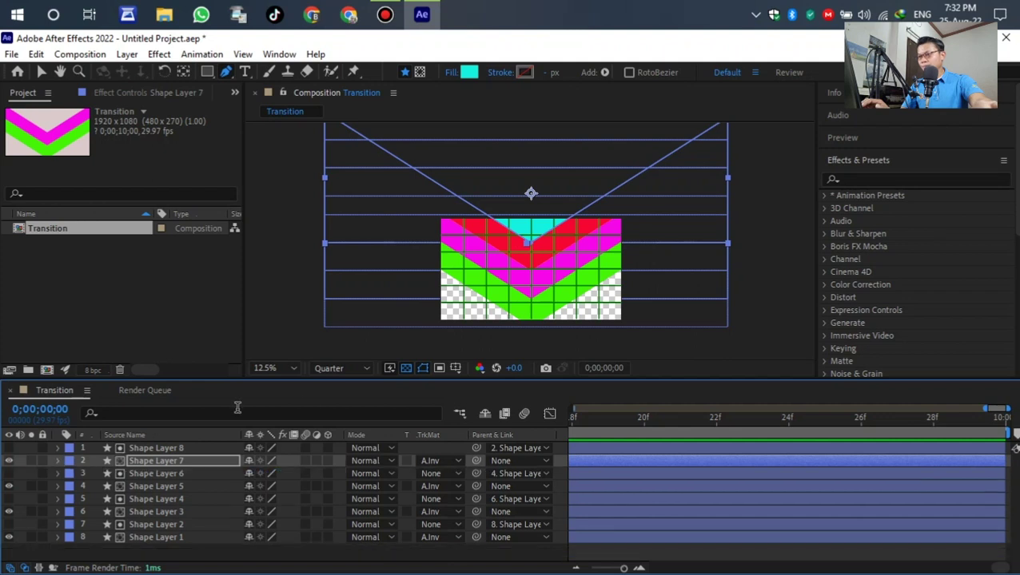
{"action": "left_click_drag", "start_coordinate": [303, 378], "coordinate": [302, 330]}
{"action": "left_click", "coordinate": [197, 515]}
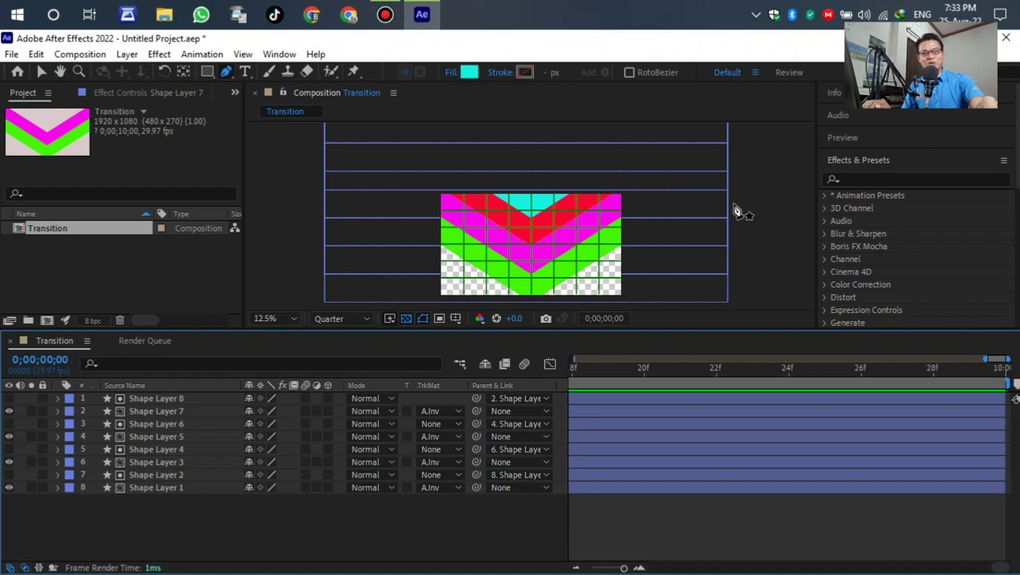
Step: Search the effects for "drop" and apply the Perspective effect Drop Shadow to Shape Layer 1
{"action": "left_click", "coordinate": [867, 180]}
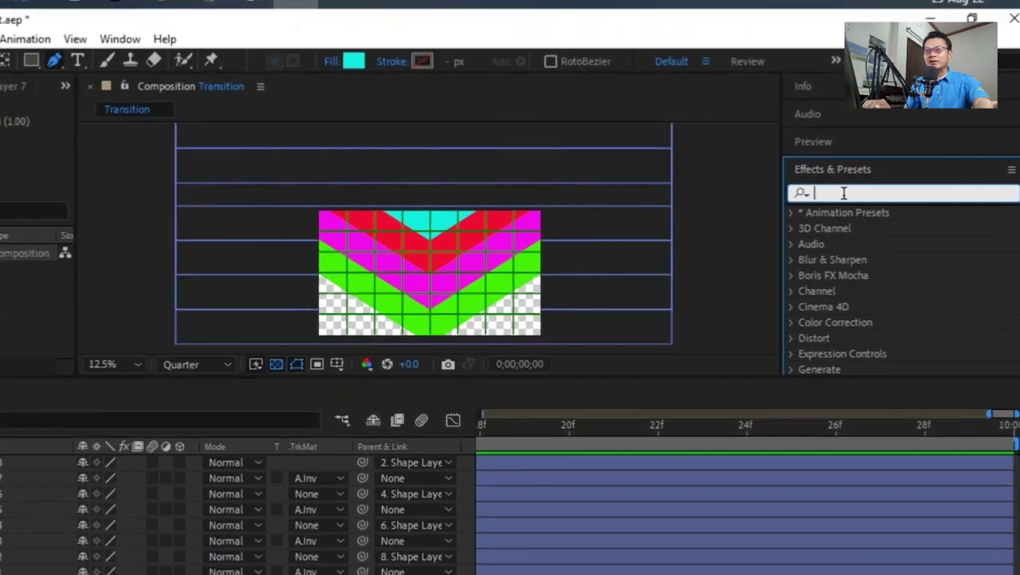
{"action": "type", "text": "drop"}
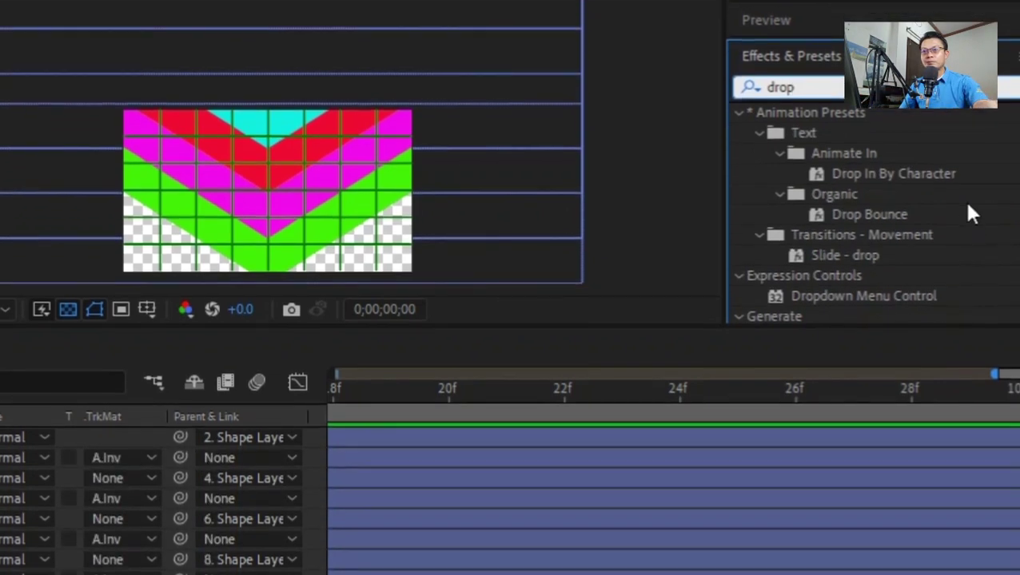
{"action": "scroll", "coordinate": [959, 223], "scroll_direction": "down", "scroll_amount": 3}
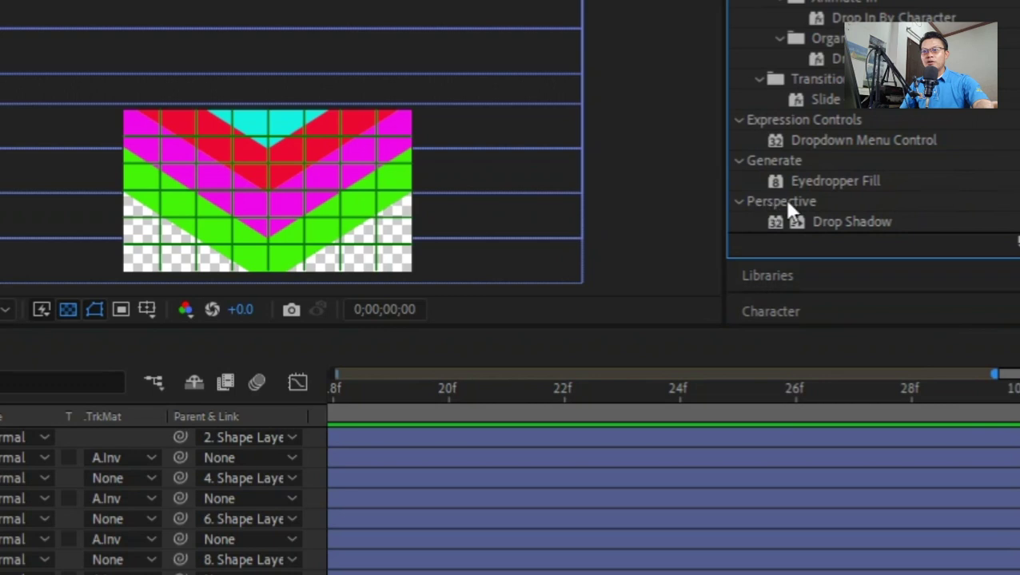
{"action": "left_click_drag", "start_coordinate": [852, 220], "coordinate": [856, 226]}
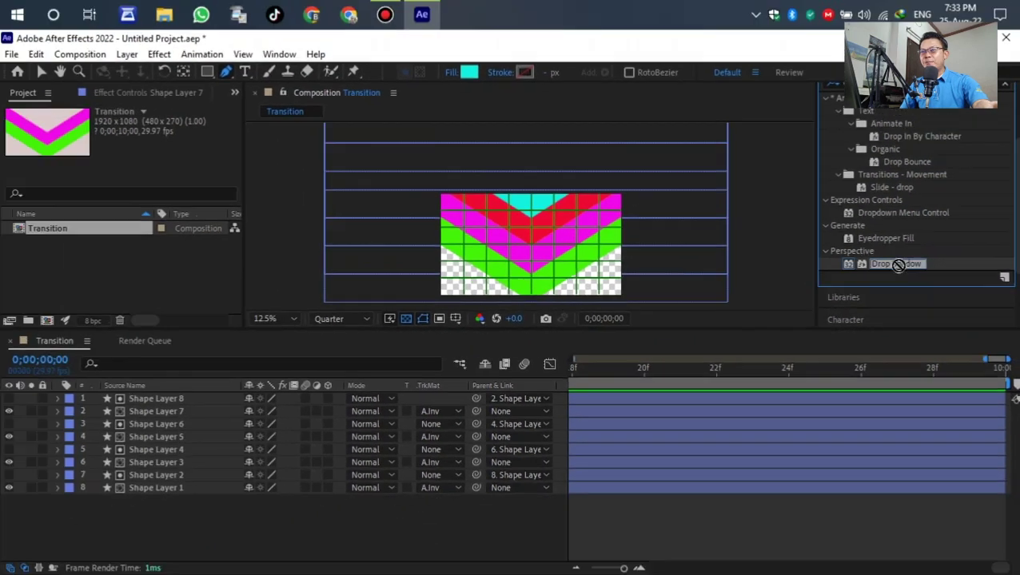
{"action": "left_click_drag", "start_coordinate": [898, 265], "coordinate": [192, 497]}
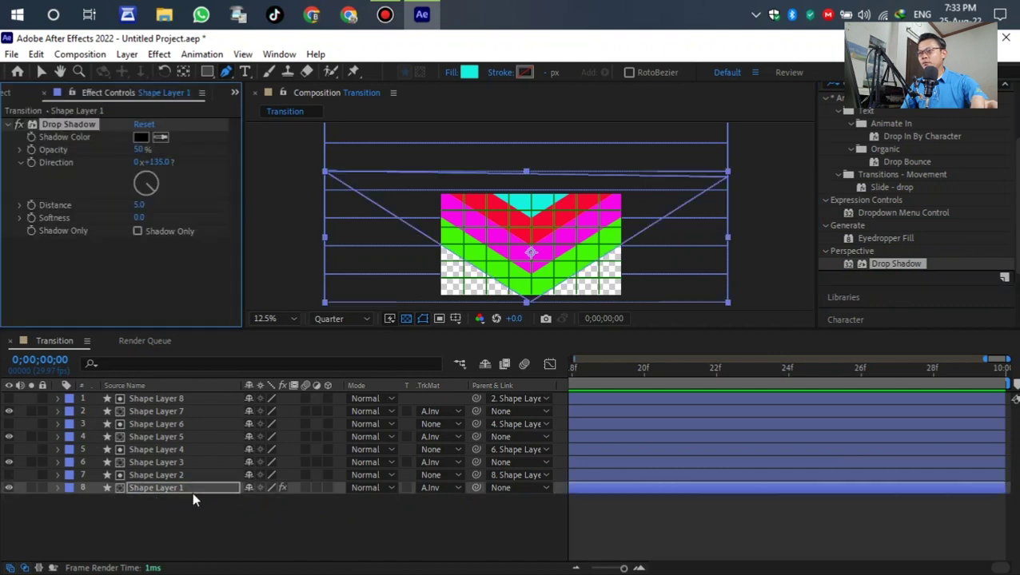
Step: Set the Drop Shadow on Shape Layer 1 to a distance of 0 and a softness of 400
{"action": "key", "text": "v"}
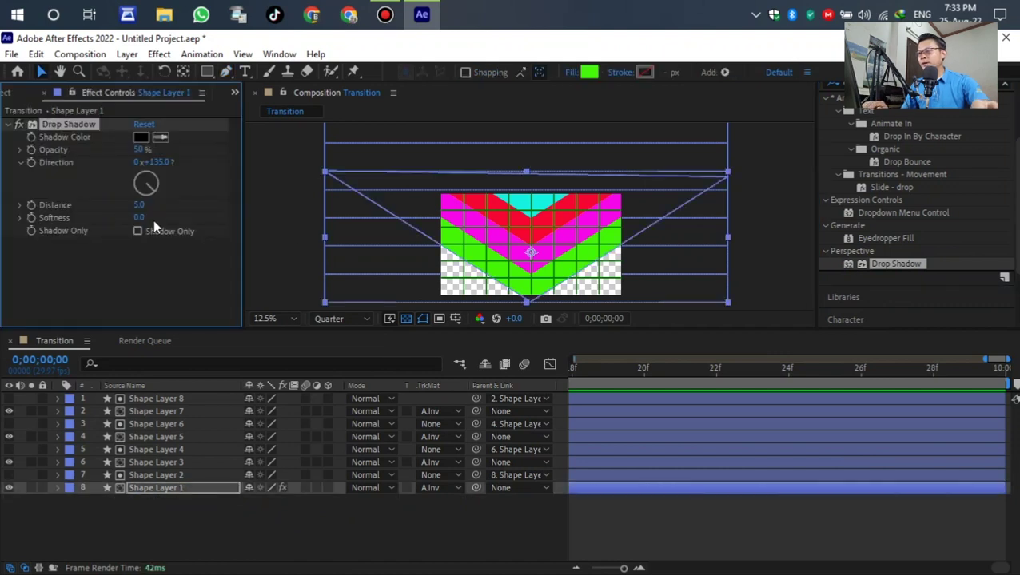
{"action": "left_click", "coordinate": [141, 205]}
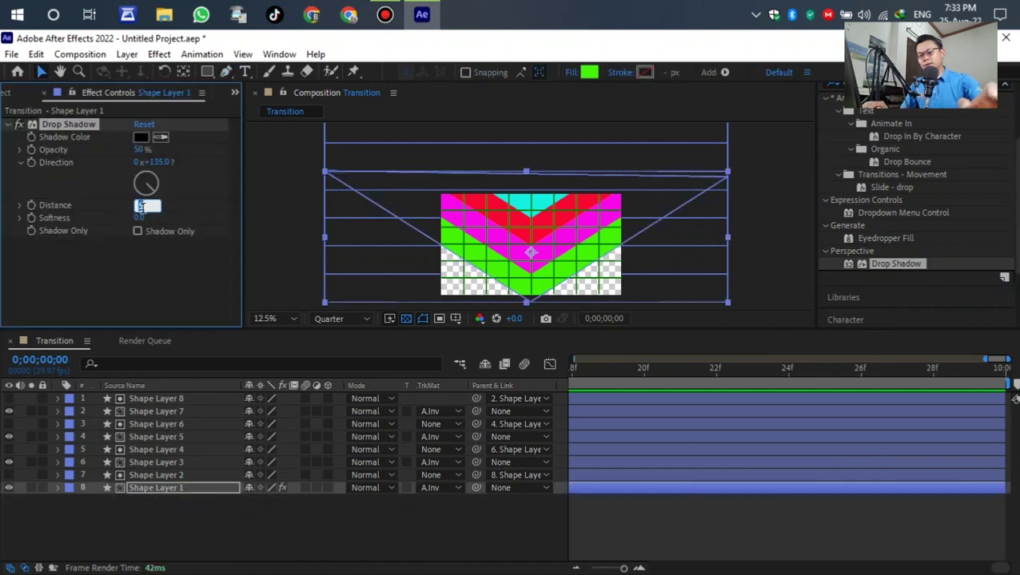
{"action": "type", "text": "0"}
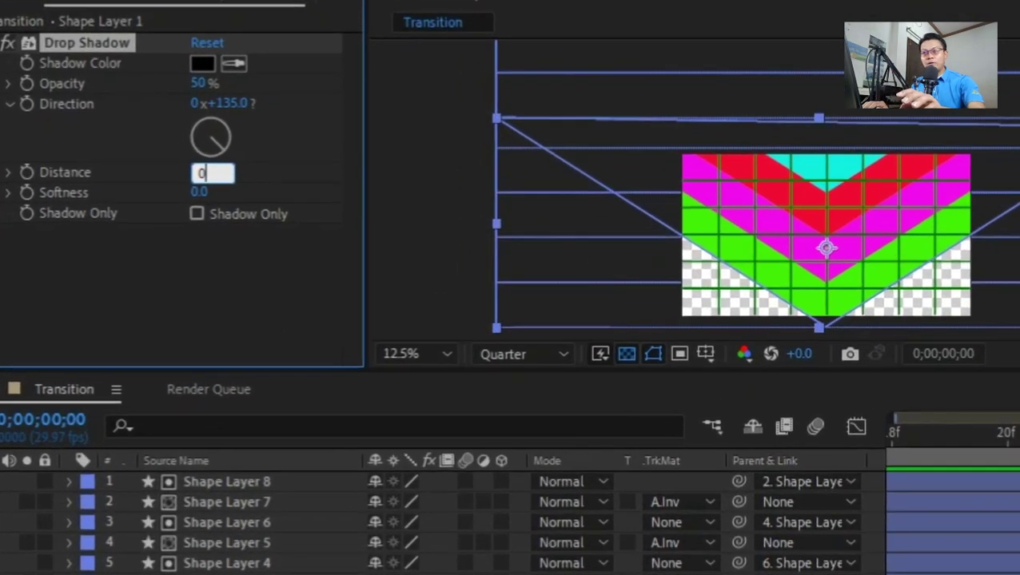
{"action": "key", "text": "Return"}
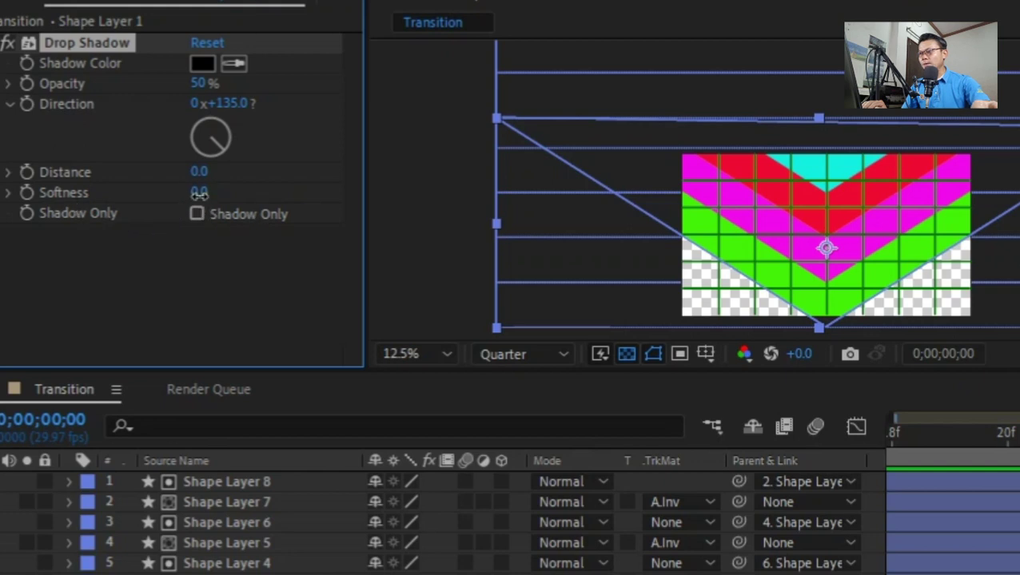
{"action": "left_click_drag", "start_coordinate": [202, 194], "coordinate": [775, 219]}
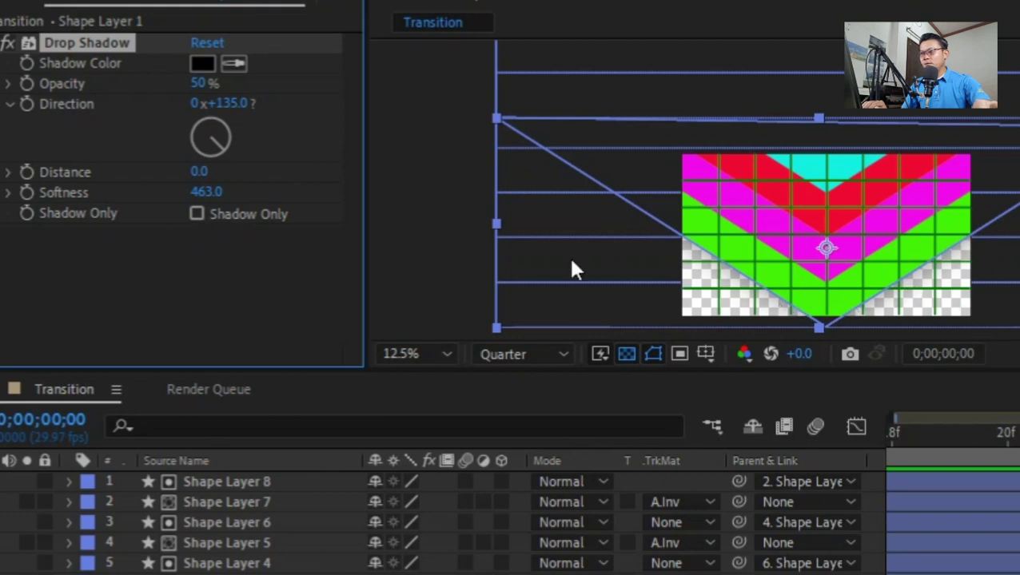
{"action": "left_click", "coordinate": [208, 193]}
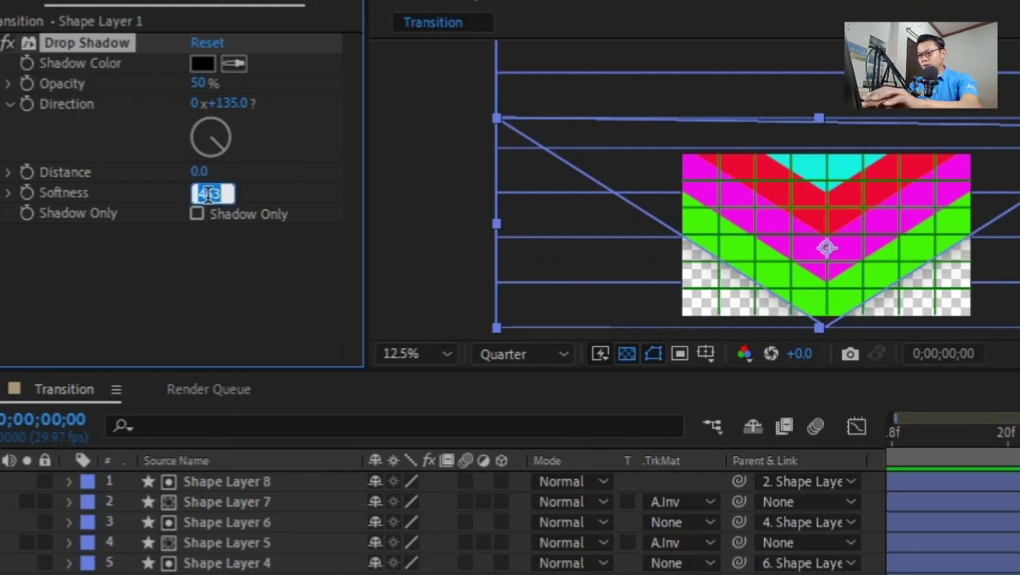
{"action": "type", "text": "400"}
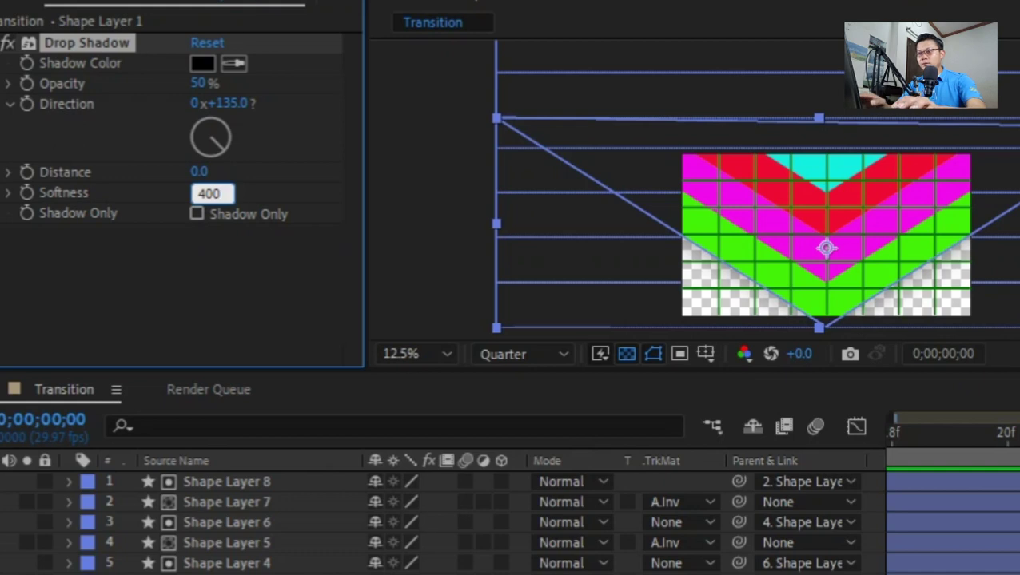
{"action": "key", "text": "Return"}
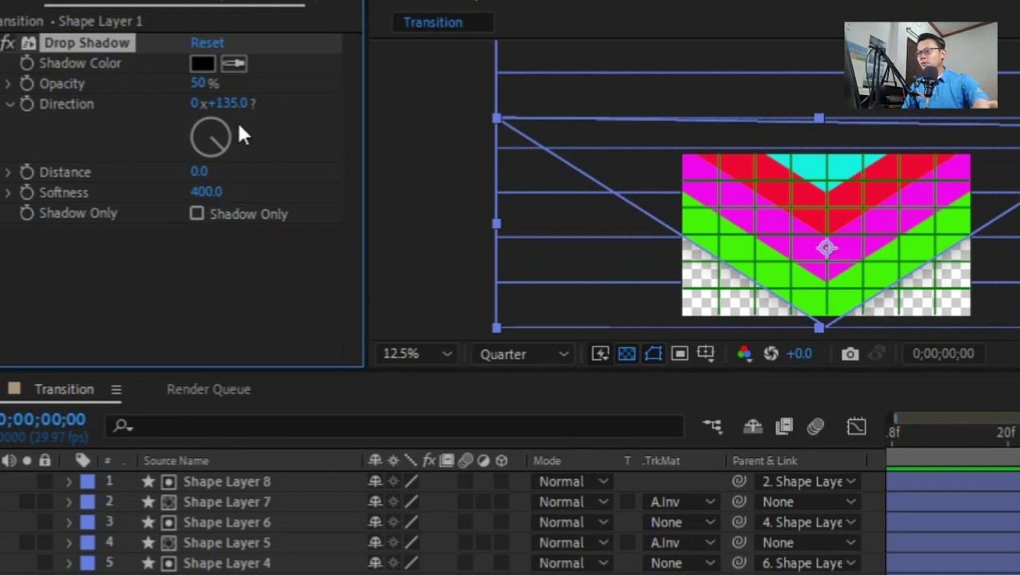
Step: Keep the Drop Shadow color of Shape Layer 1 black, 000000, and raise its opacity to 100%
{"action": "left_click", "coordinate": [202, 62]}
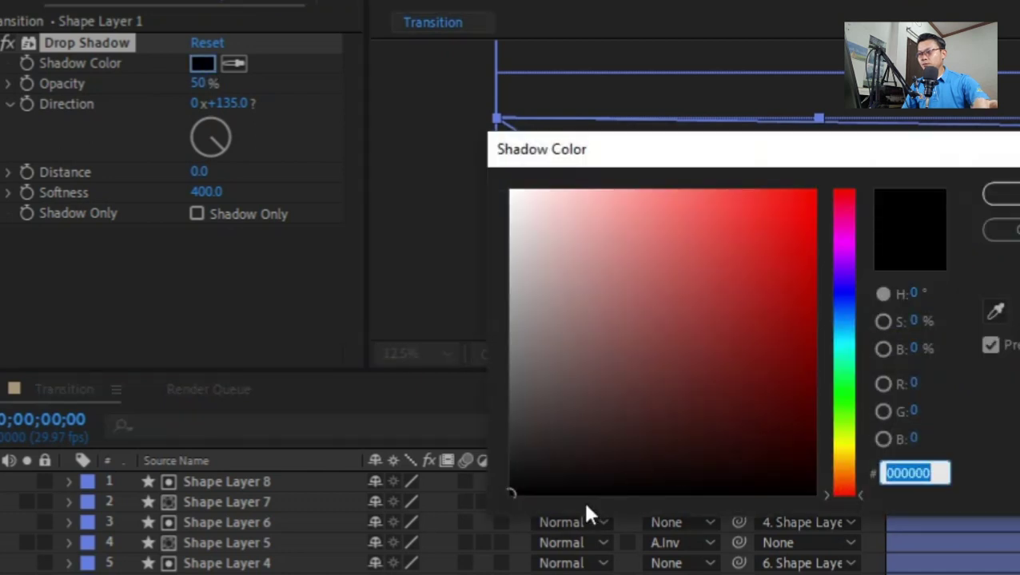
{"action": "left_click", "coordinate": [1001, 194]}
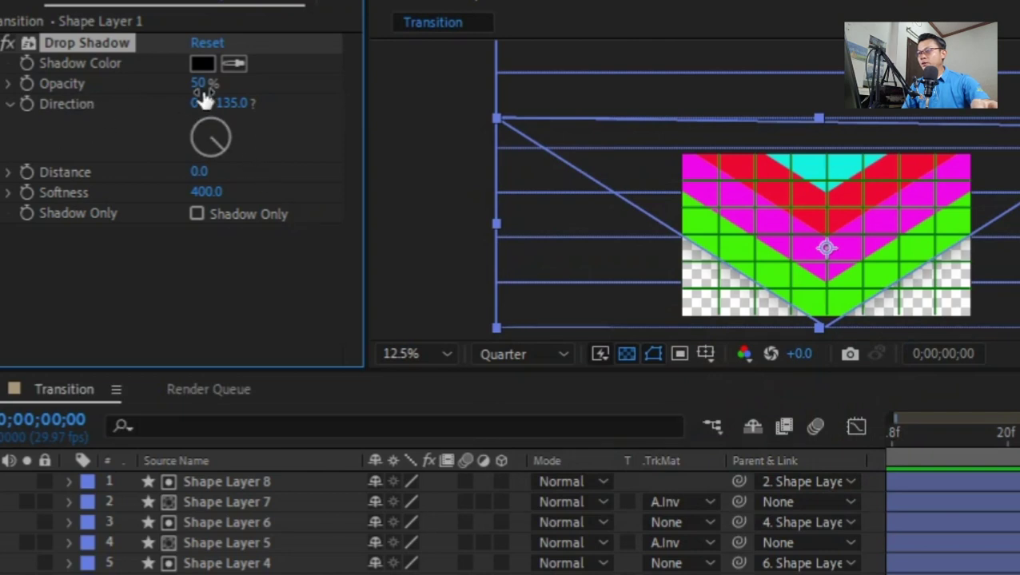
{"action": "left_click_drag", "start_coordinate": [200, 90], "coordinate": [547, 91]}
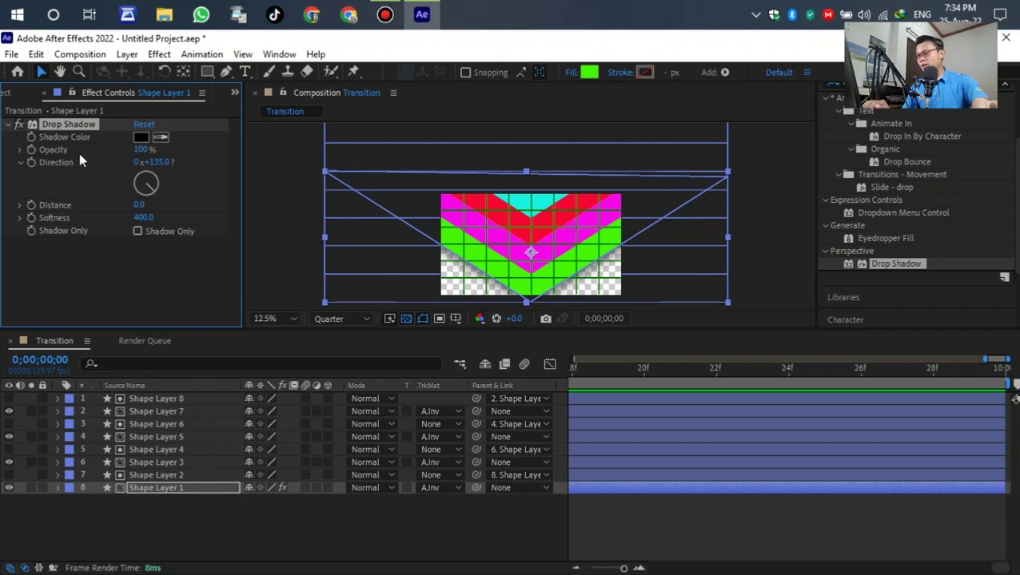
Step: Copy the Drop Shadow effect from Shape Layer 1 to Shape Layers 3, 5 and 7, then deselect the layers
{"action": "left_click", "coordinate": [53, 212]}
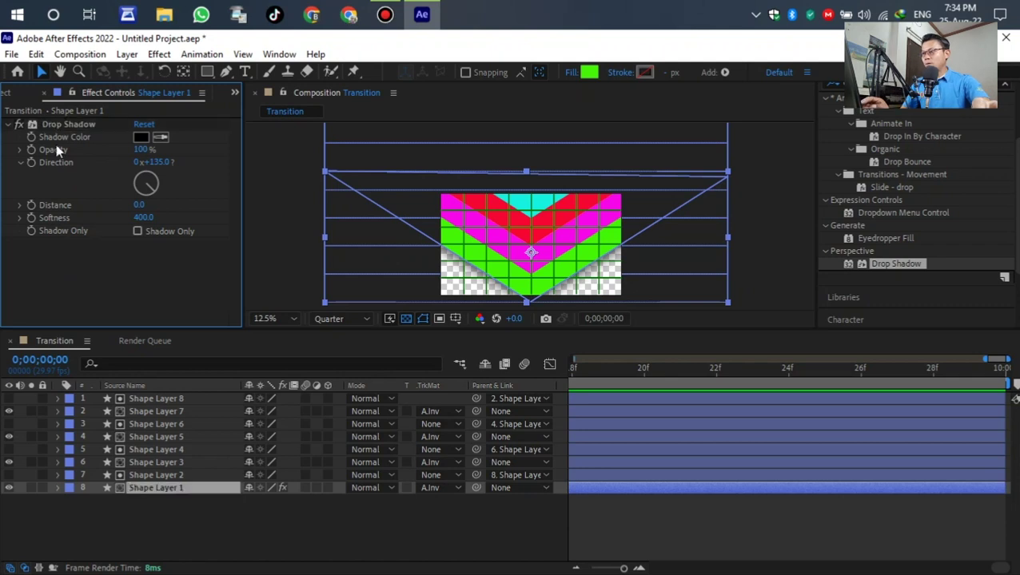
{"action": "left_click", "coordinate": [68, 124]}
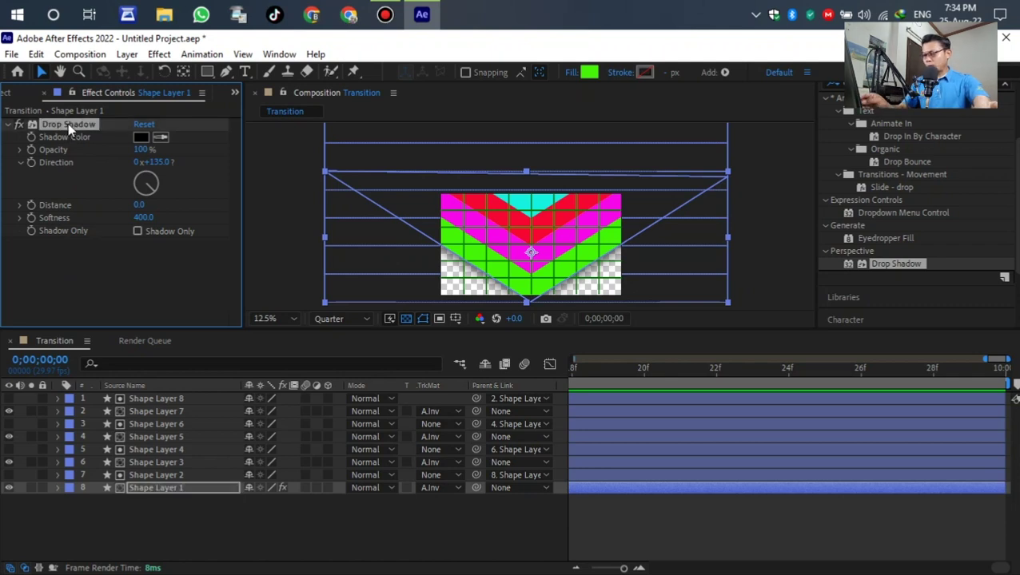
{"action": "key", "text": "ctrl+c"}
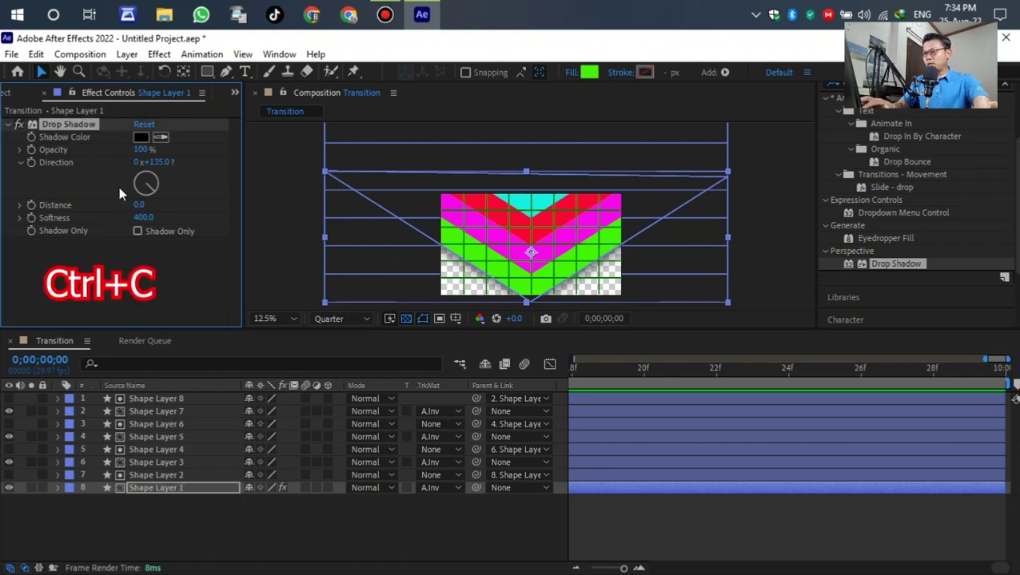
{"action": "left_click", "coordinate": [172, 463]}
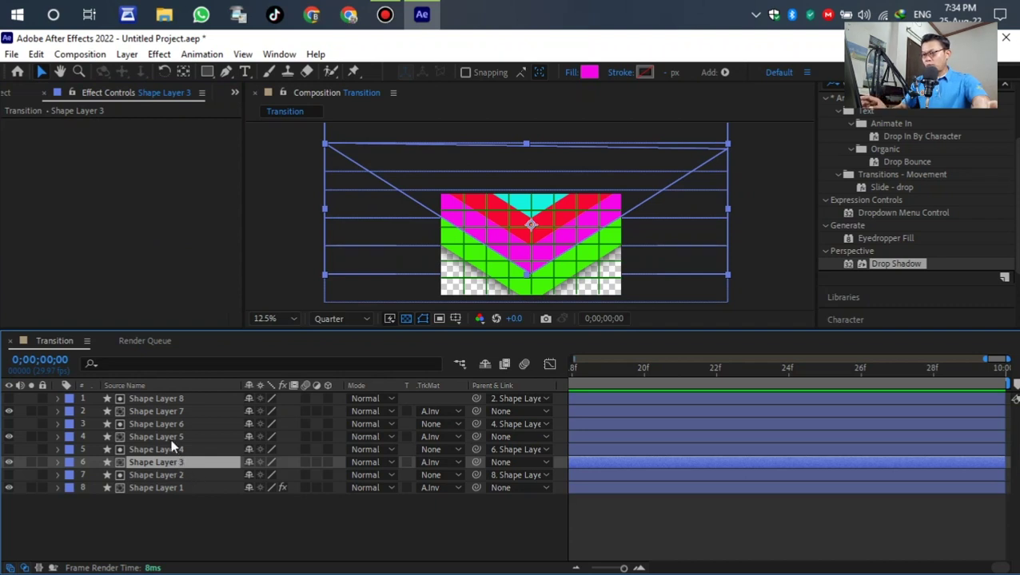
{"action": "left_click", "coordinate": [173, 437], "text": "ctrl"}
{"action": "left_click", "coordinate": [175, 411], "text": "ctrl"}
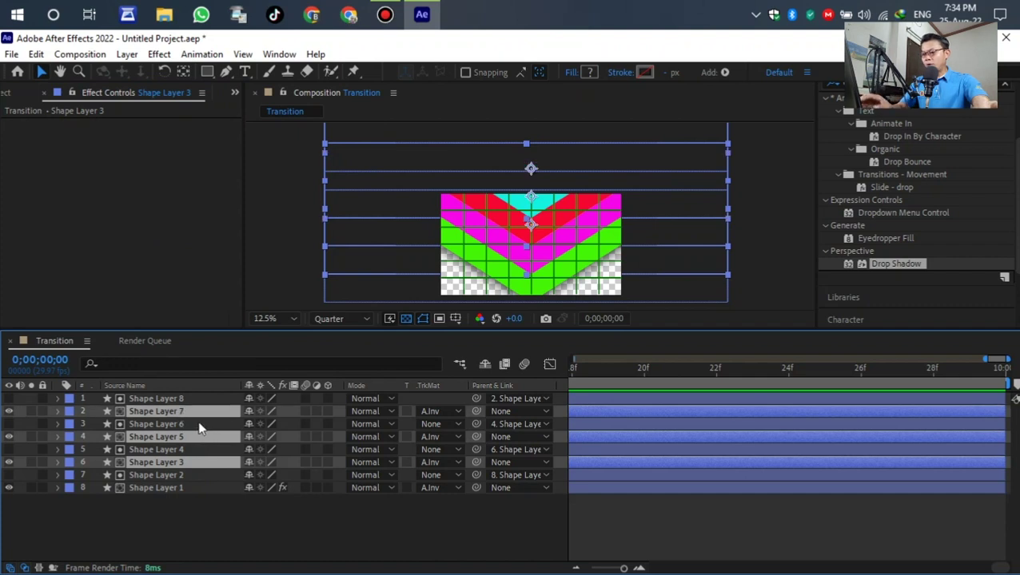
{"action": "key", "text": "ctrl+v"}
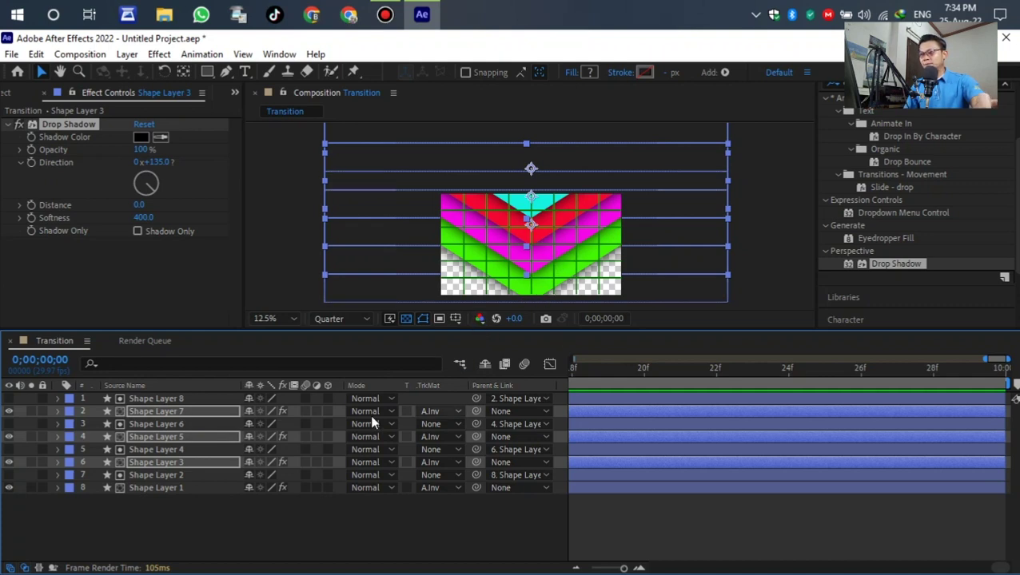
{"action": "left_click", "coordinate": [179, 525]}
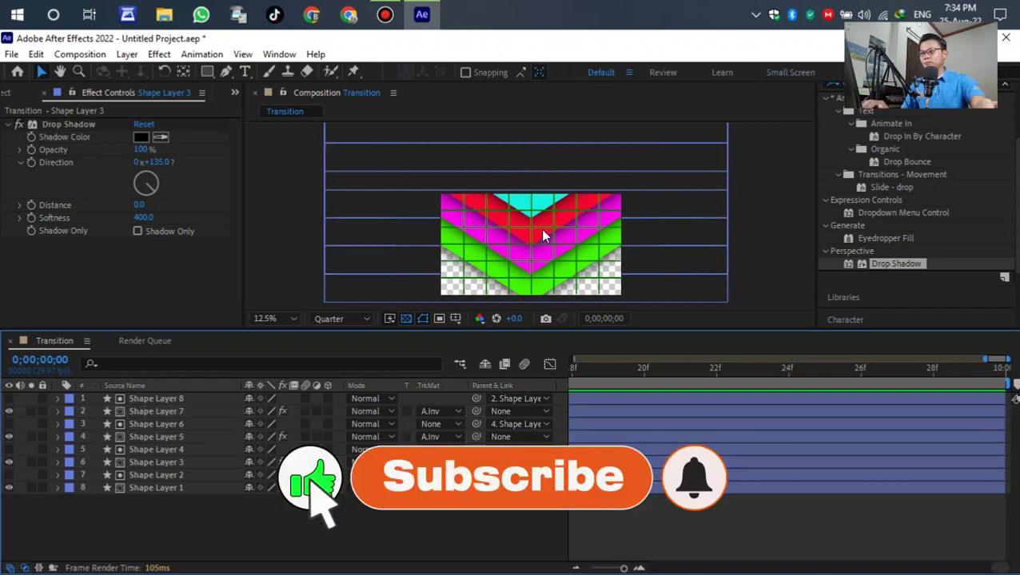
Step: Extend the visible timeline range back to its start and set the current time to 0;00;00;00
{"action": "scroll", "coordinate": [531, 216], "scroll_direction": "down", "scroll_amount": 1}
{"action": "scroll", "coordinate": [544, 239], "scroll_direction": "up", "scroll_amount": 1}
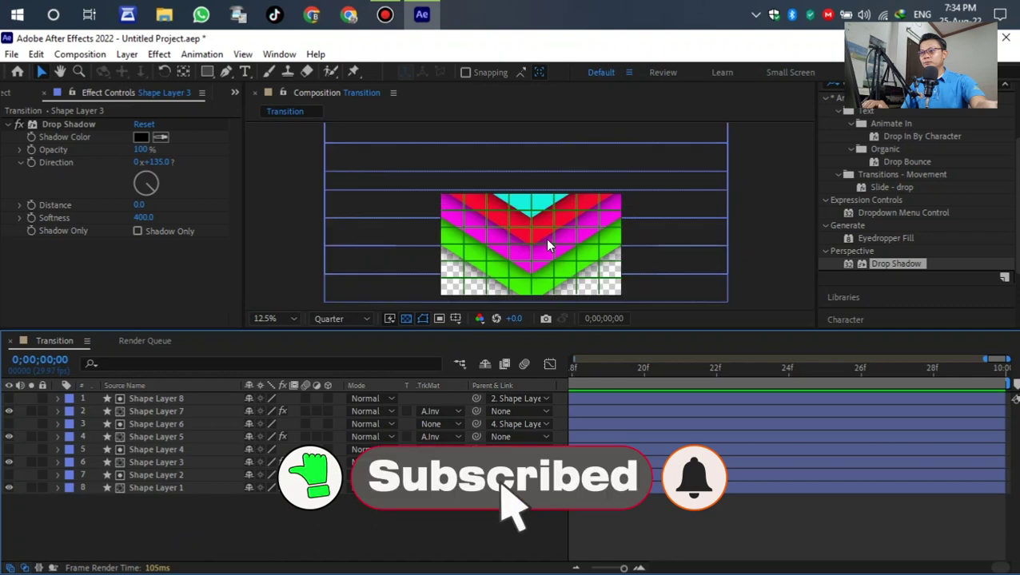
{"action": "scroll", "coordinate": [547, 223], "scroll_direction": "down", "scroll_amount": 1}
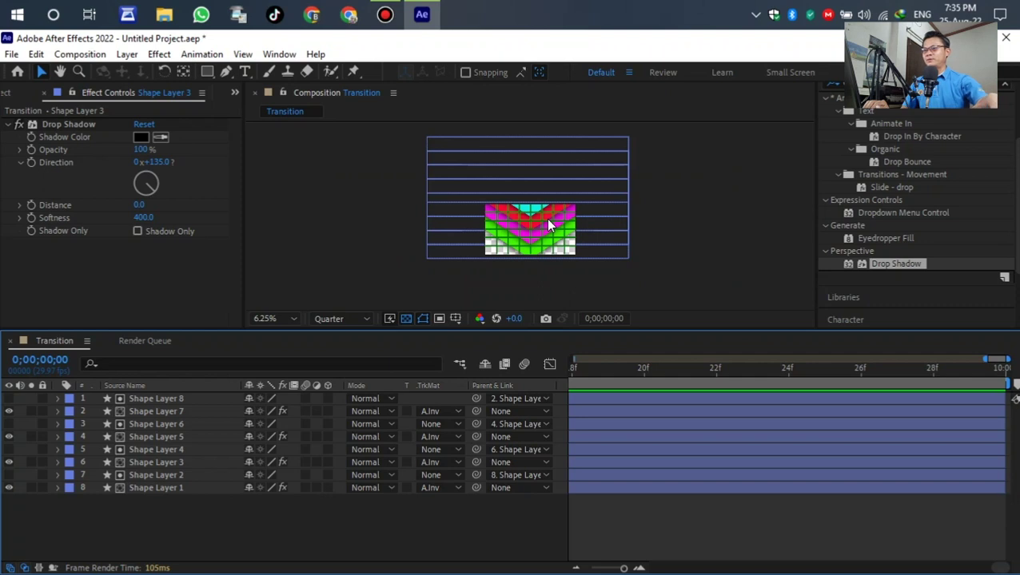
{"action": "left_click", "coordinate": [607, 371]}
{"action": "left_click_drag", "start_coordinate": [607, 374], "coordinate": [580, 377]}
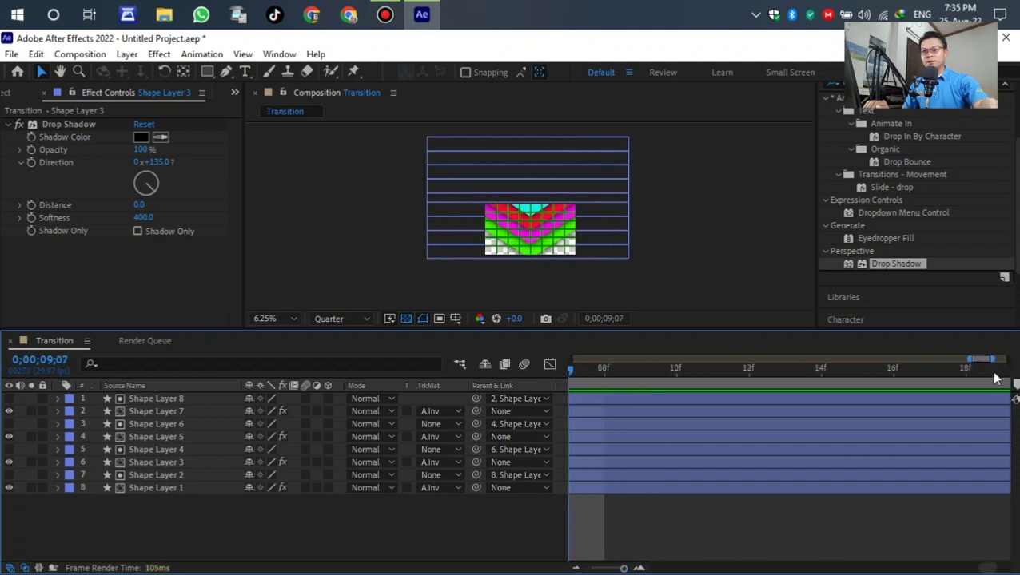
{"action": "left_click_drag", "start_coordinate": [971, 359], "coordinate": [567, 372]}
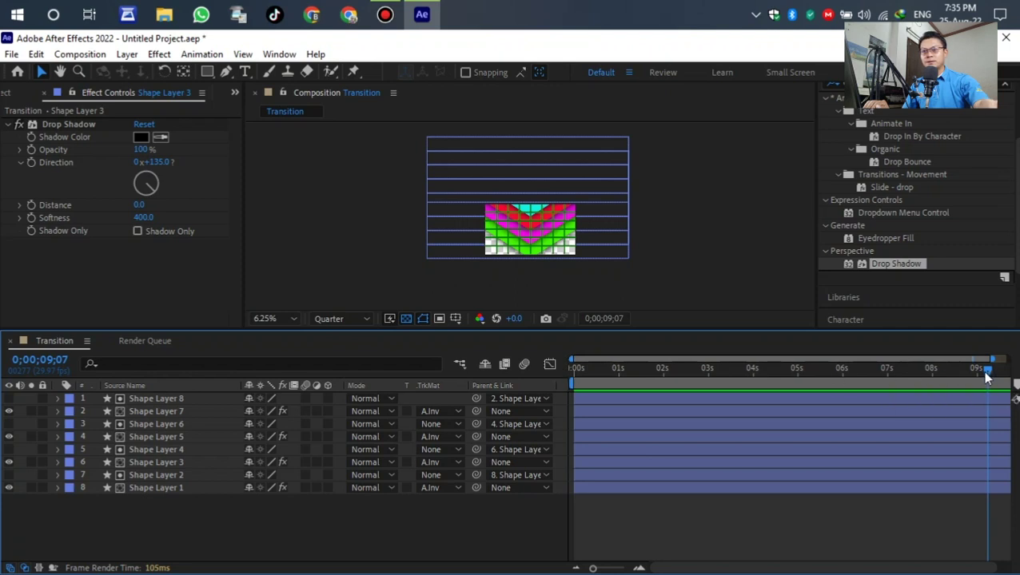
{"action": "left_click_drag", "start_coordinate": [986, 372], "coordinate": [538, 381]}
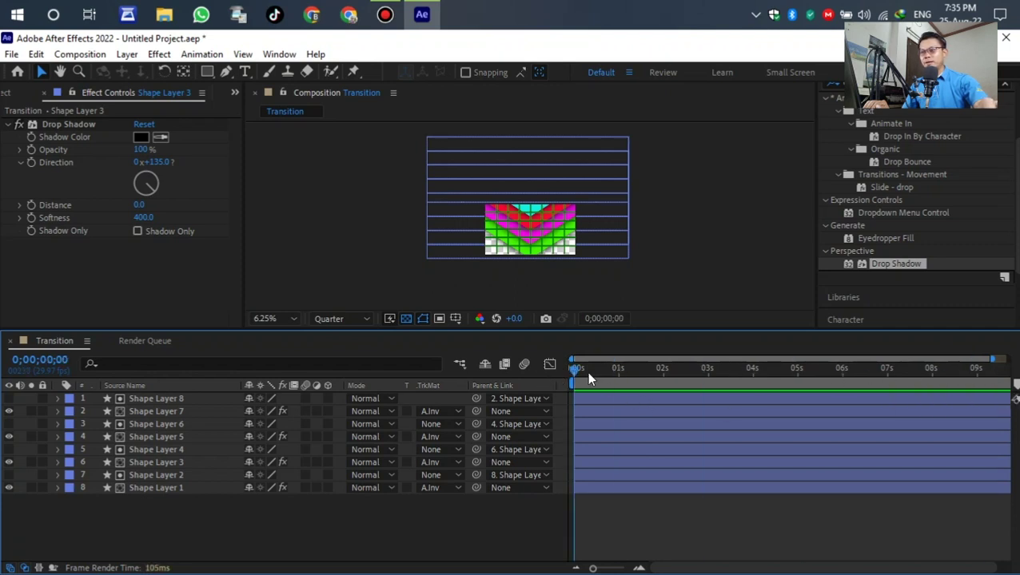
Step: Select Shape Layers 1, 3, 5 and 7 together and reveal their Position properties
{"action": "left_click", "coordinate": [152, 492]}
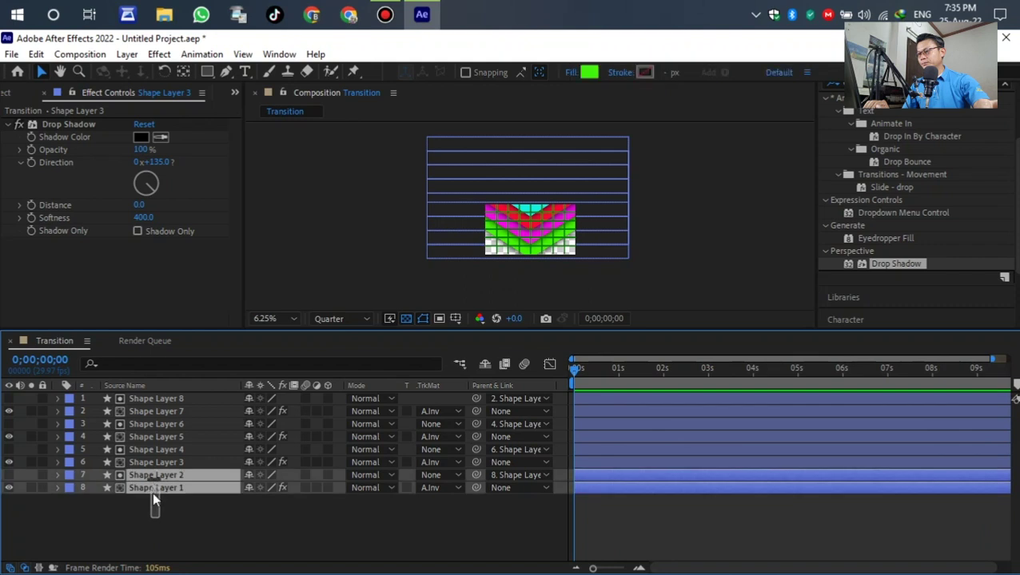
{"action": "left_click", "coordinate": [156, 492]}
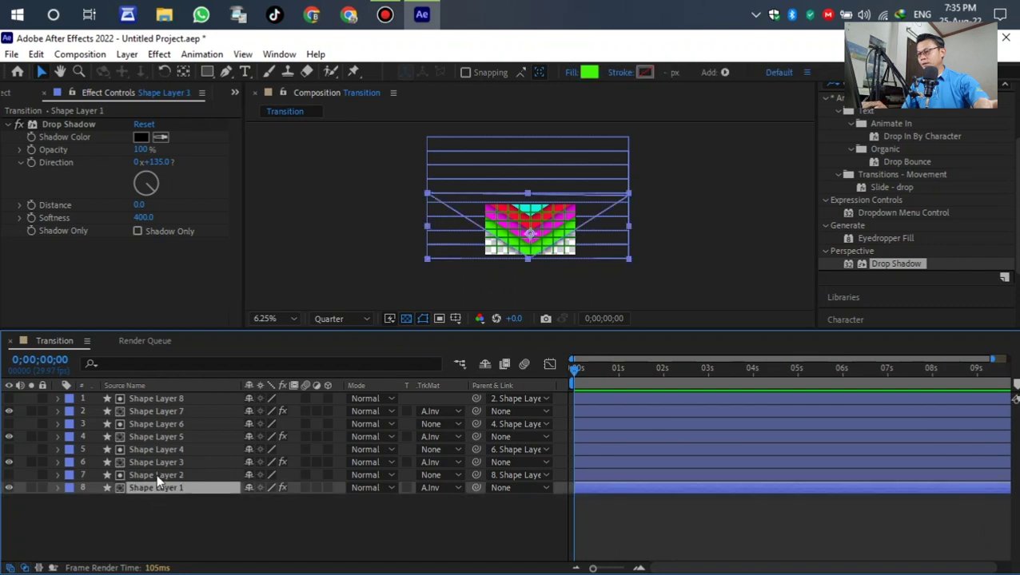
{"action": "left_click", "coordinate": [167, 461], "text": "ctrl"}
{"action": "left_click", "coordinate": [173, 436], "text": "ctrl"}
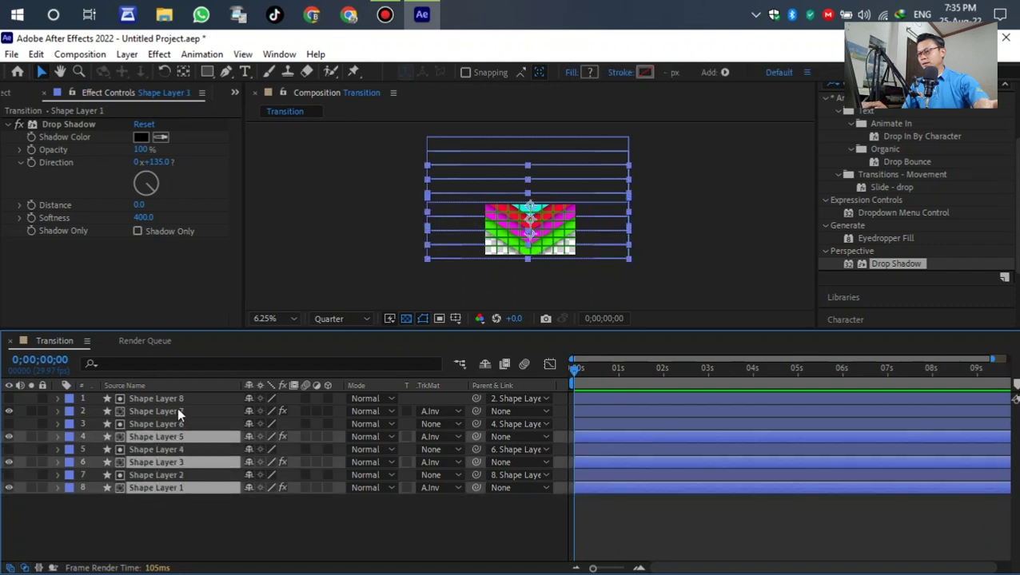
{"action": "left_click", "coordinate": [176, 410], "text": "ctrl"}
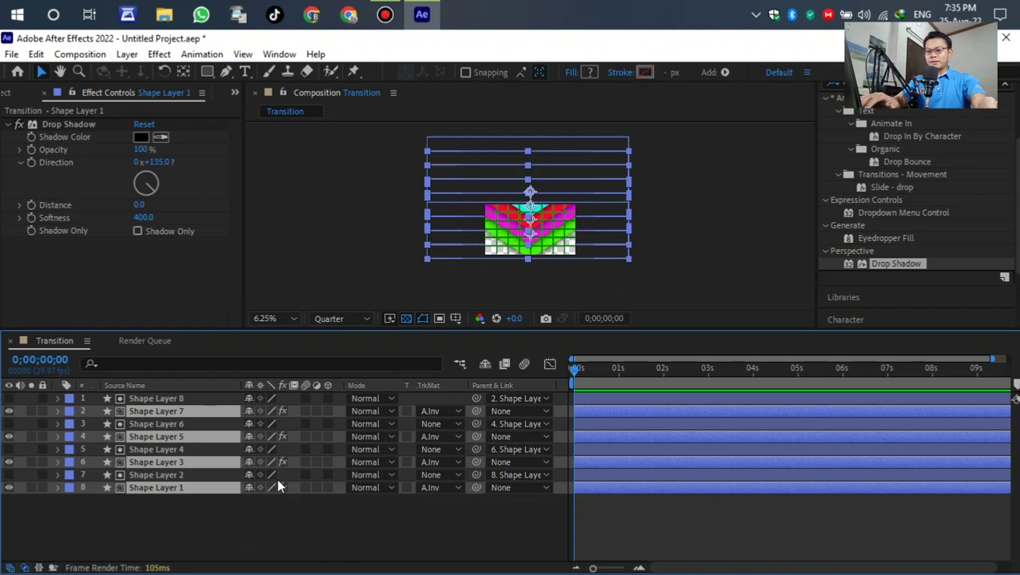
{"action": "key", "text": "p"}
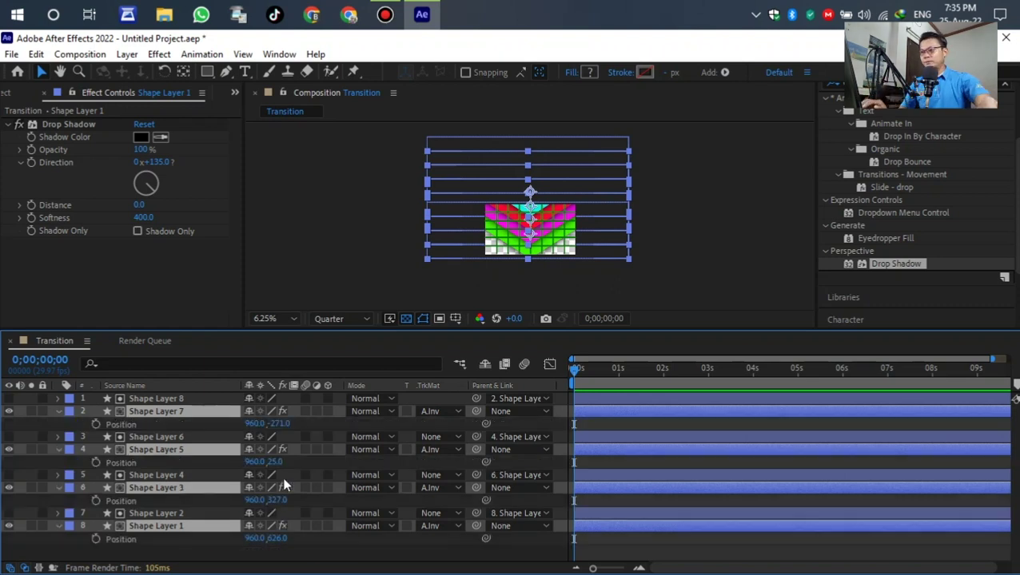
{"action": "left_click", "coordinate": [96, 425]}
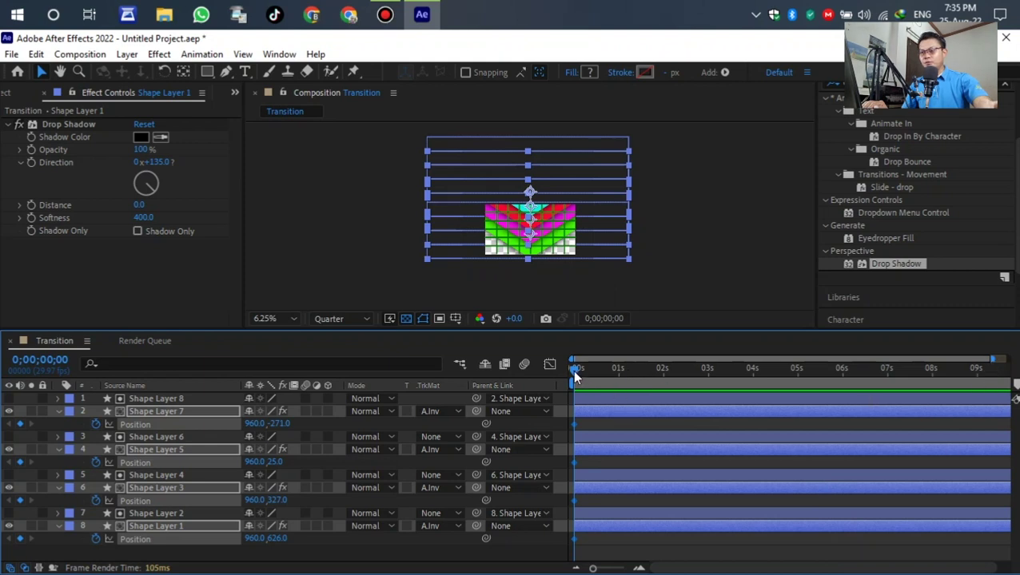
{"action": "left_click_drag", "start_coordinate": [573, 370], "coordinate": [607, 374]}
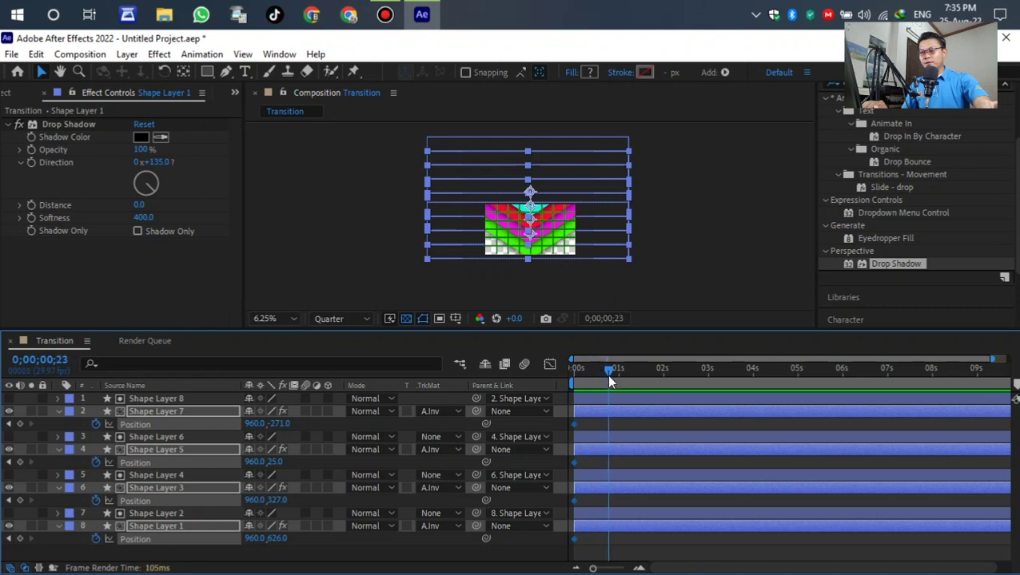
{"action": "left_click_drag", "start_coordinate": [990, 361], "coordinate": [636, 381]}
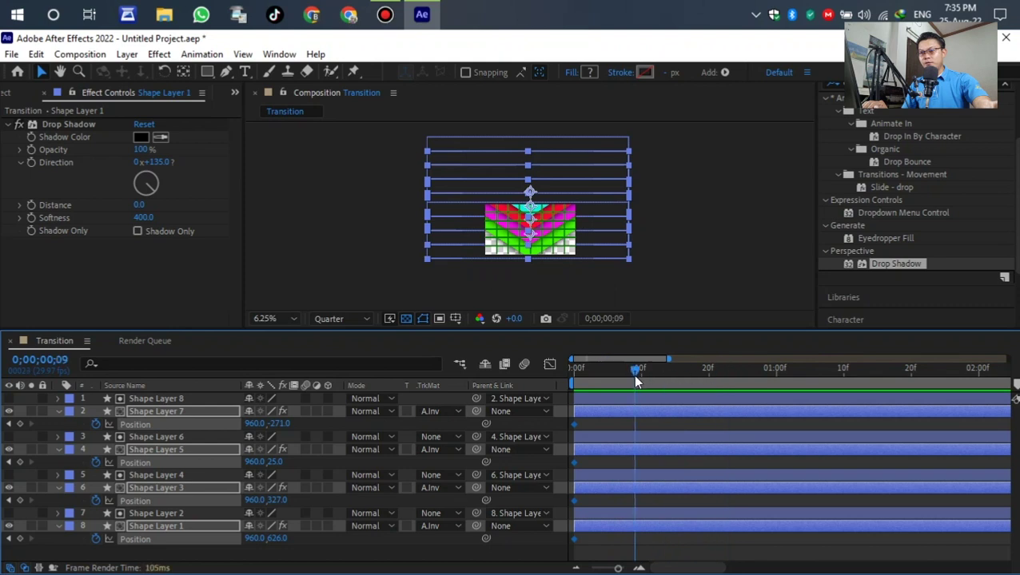
{"action": "mouse_move", "coordinate": [637, 378]}
{"action": "left_mouse_down"}
{"action": "mouse_move", "coordinate": [644, 370]}
{"action": "mouse_move", "coordinate": [621, 373]}
{"action": "left_mouse_up"}
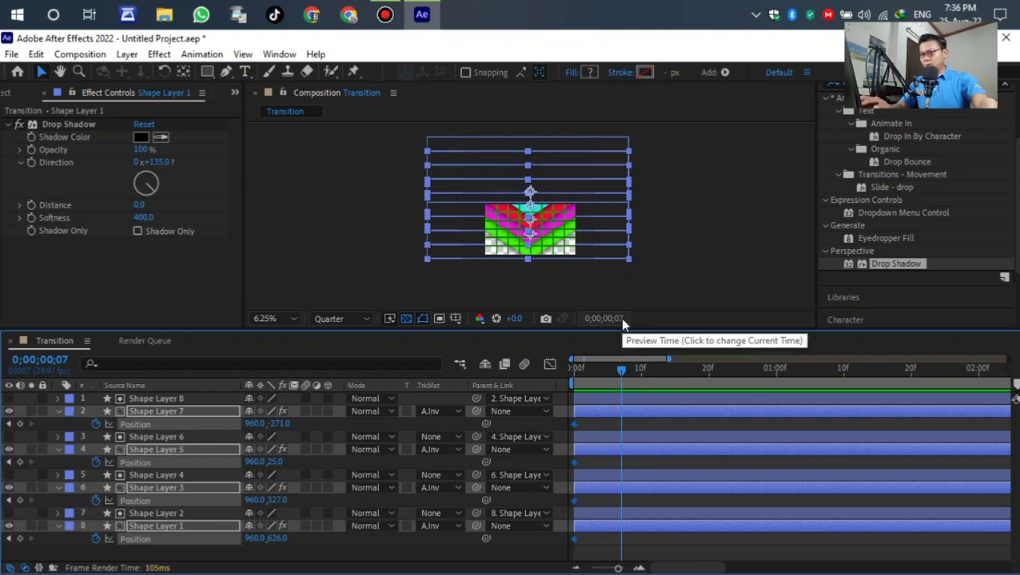
{"action": "key", "text": "ctrl+z"}
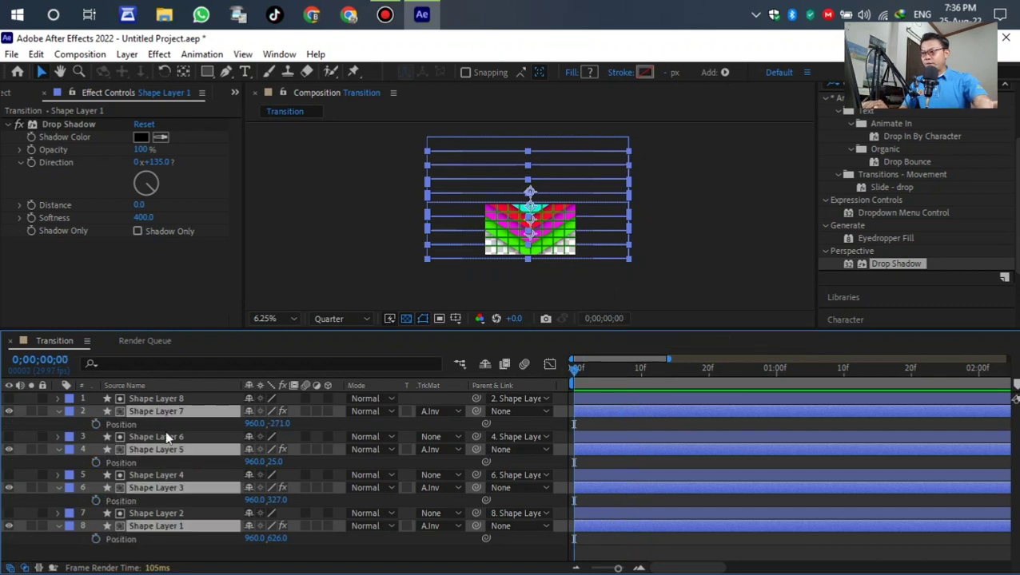
Step: Keyframe the selected layers' Position together, with Shape Layer 7 at Y -1461 at 0;00;00;00 and Y 1509 at 0;00;00;09
{"action": "left_click", "coordinate": [96, 424]}
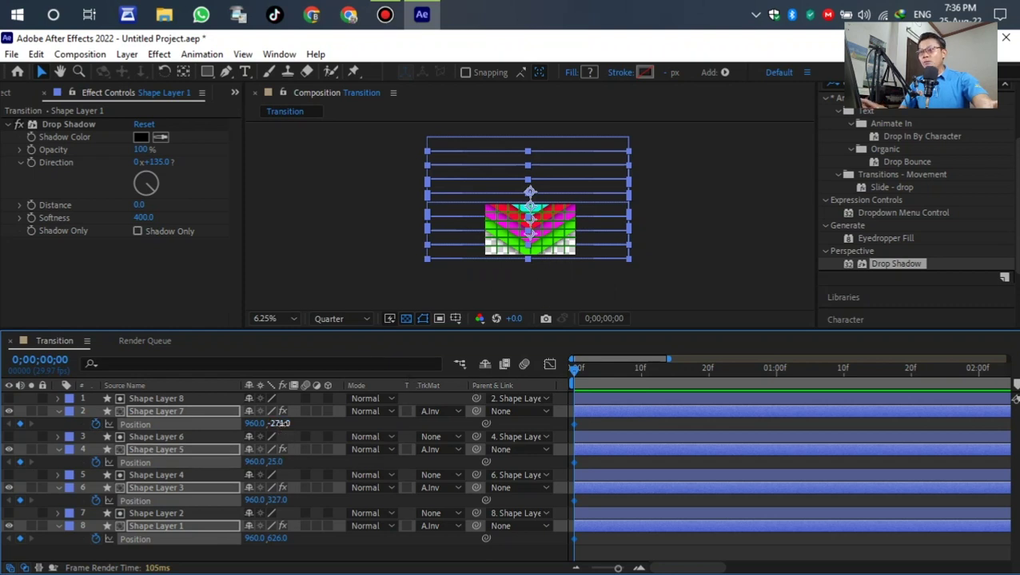
{"action": "left_click_drag", "start_coordinate": [278, 424], "coordinate": [184, 434]}
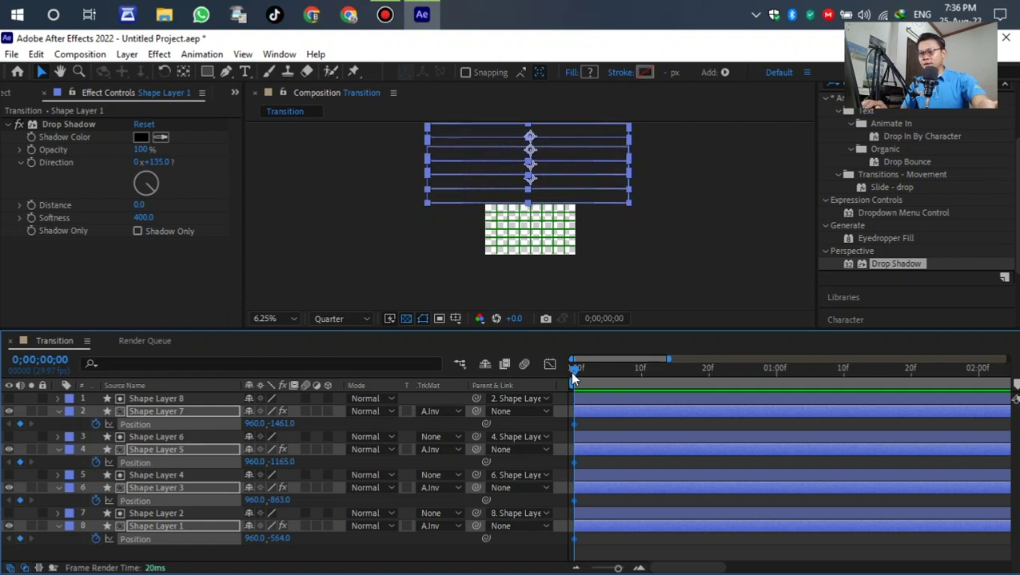
{"action": "left_click_drag", "start_coordinate": [598, 379], "coordinate": [633, 384]}
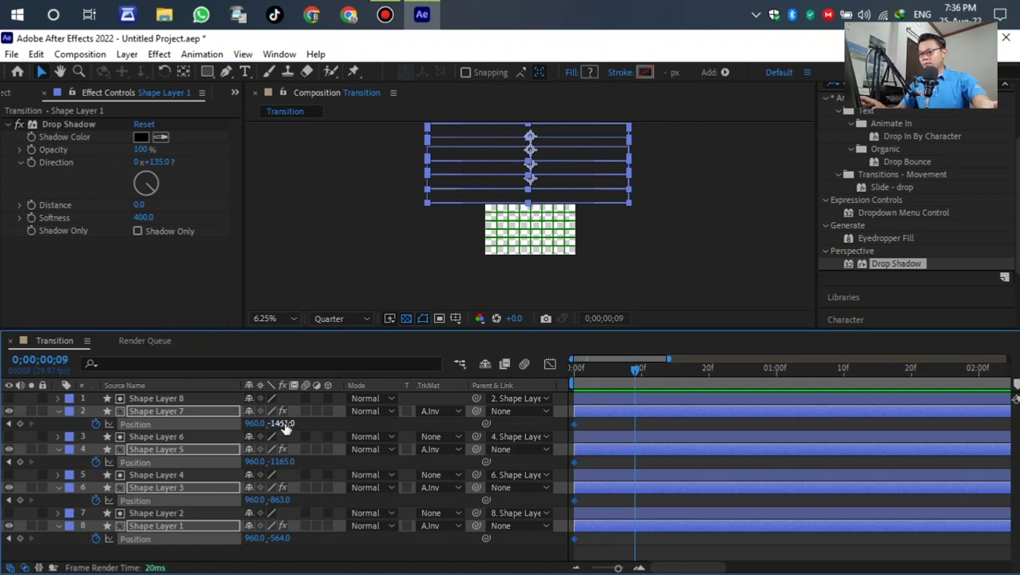
{"action": "left_click_drag", "start_coordinate": [285, 429], "coordinate": [507, 422]}
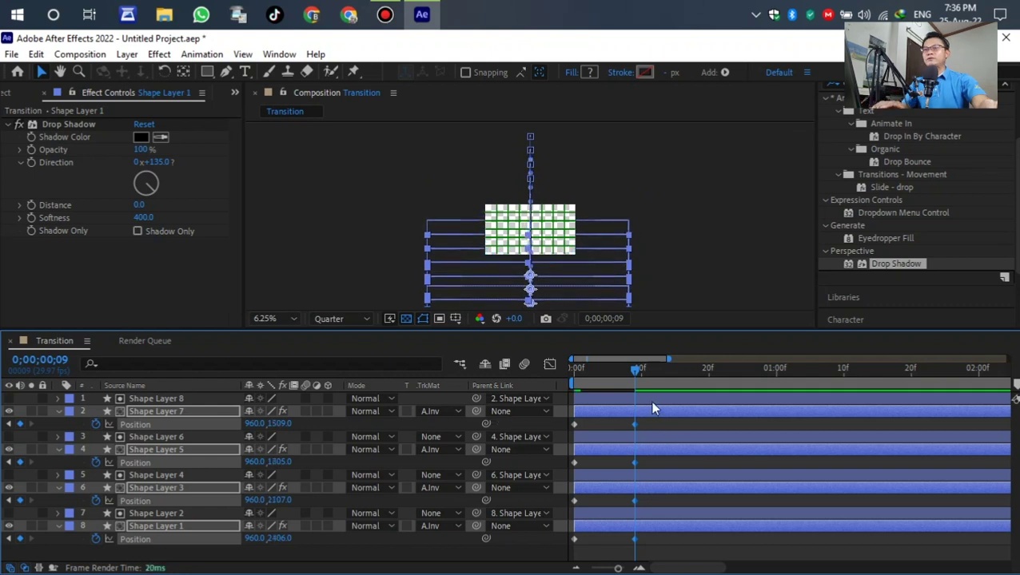
Step: Return to the first frame and preview the animated bands
{"action": "left_click_drag", "start_coordinate": [633, 369], "coordinate": [543, 380]}
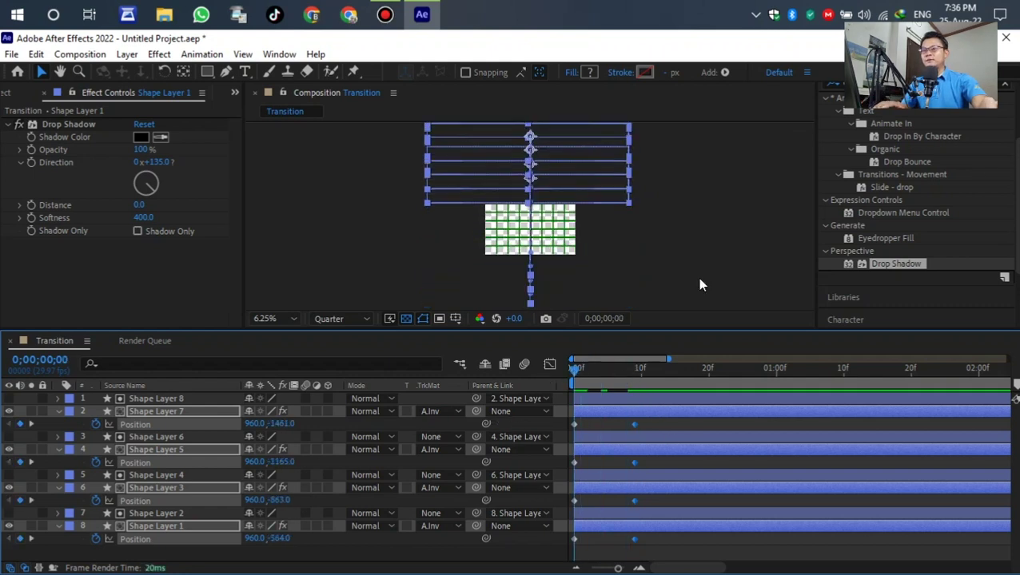
{"action": "key", "text": "space"}
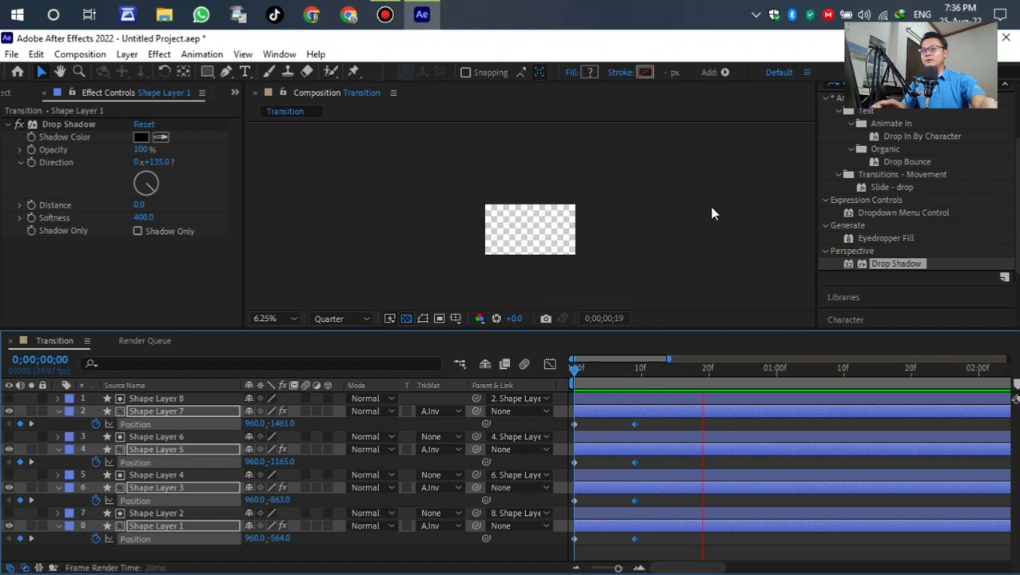
{"action": "key", "text": "space"}
Step: End the work area at 0;00;00;13 and preview it
{"action": "left_click", "coordinate": [836, 374]}
{"action": "left_click_drag", "start_coordinate": [782, 381], "coordinate": [660, 370]}
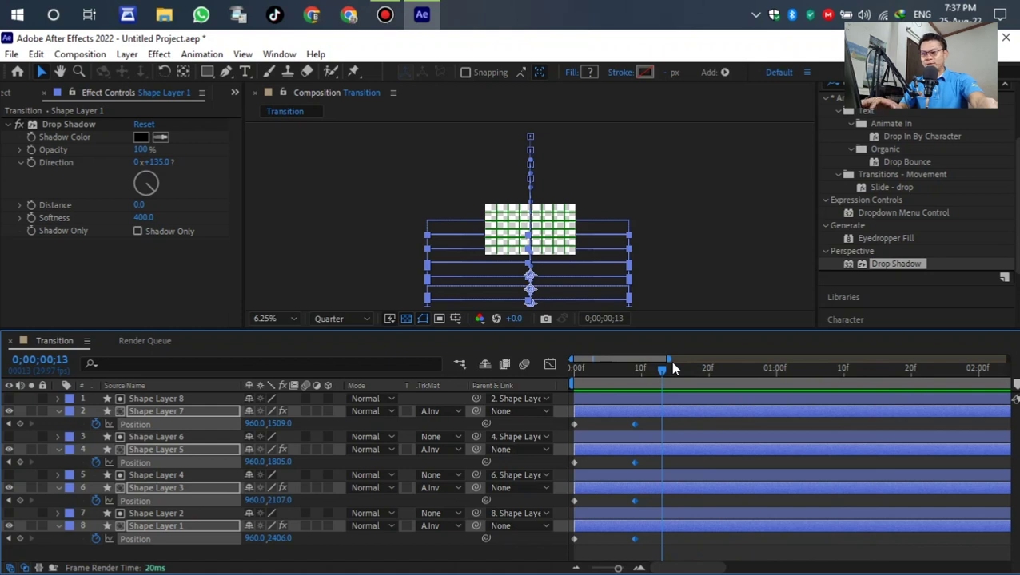
{"action": "key", "text": "n"}
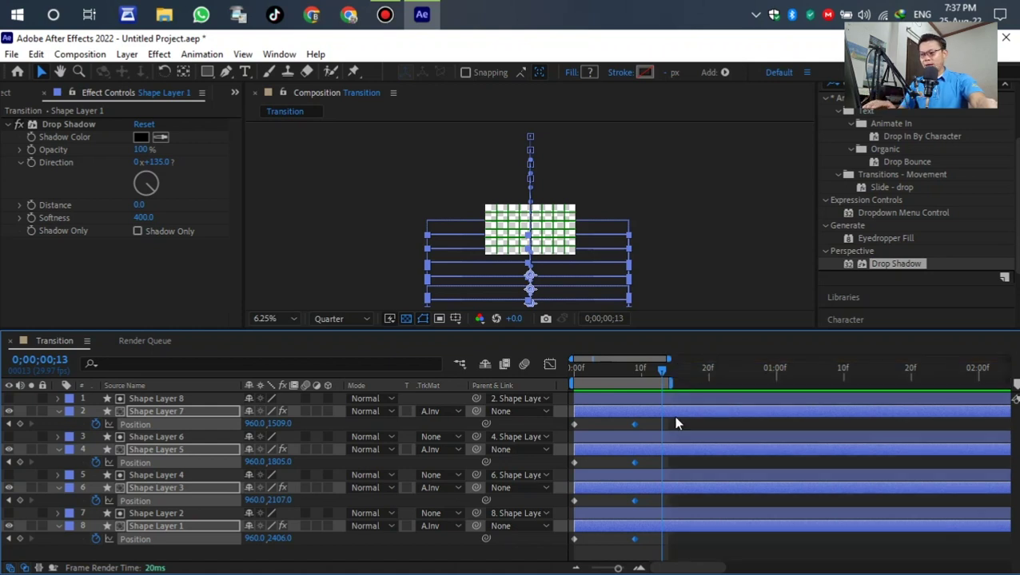
{"action": "key", "text": "space"}
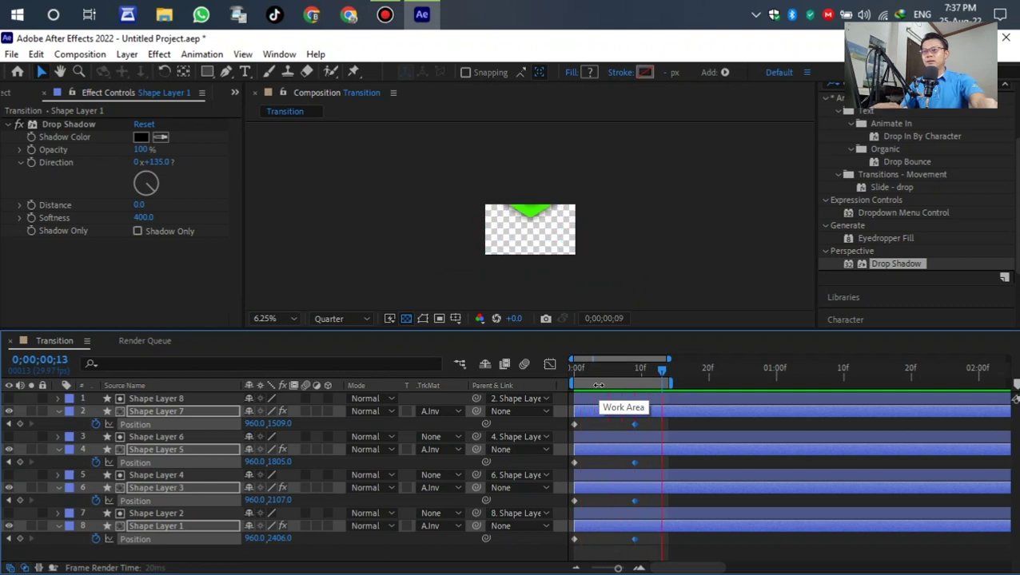
{"action": "key", "text": "space"}
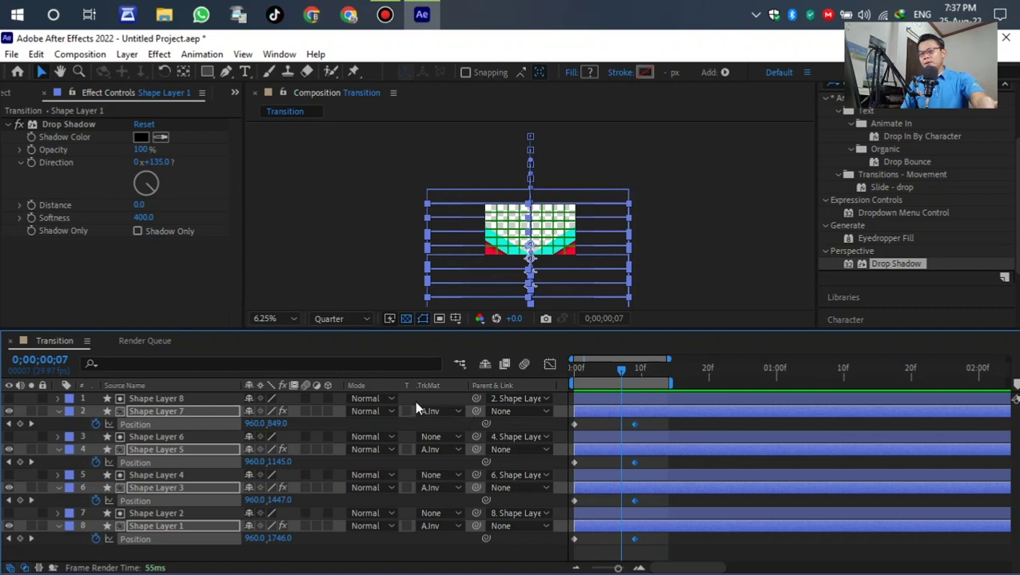
Step: At 0;00;00;04, select only Shape Layers 1, 3, 5 and 7 as whole layers and set the Drop Shadow softness to 200
{"action": "left_click_drag", "start_coordinate": [621, 371], "coordinate": [603, 378]}
{"action": "scroll", "coordinate": [536, 236], "scroll_direction": "up", "scroll_amount": 3}
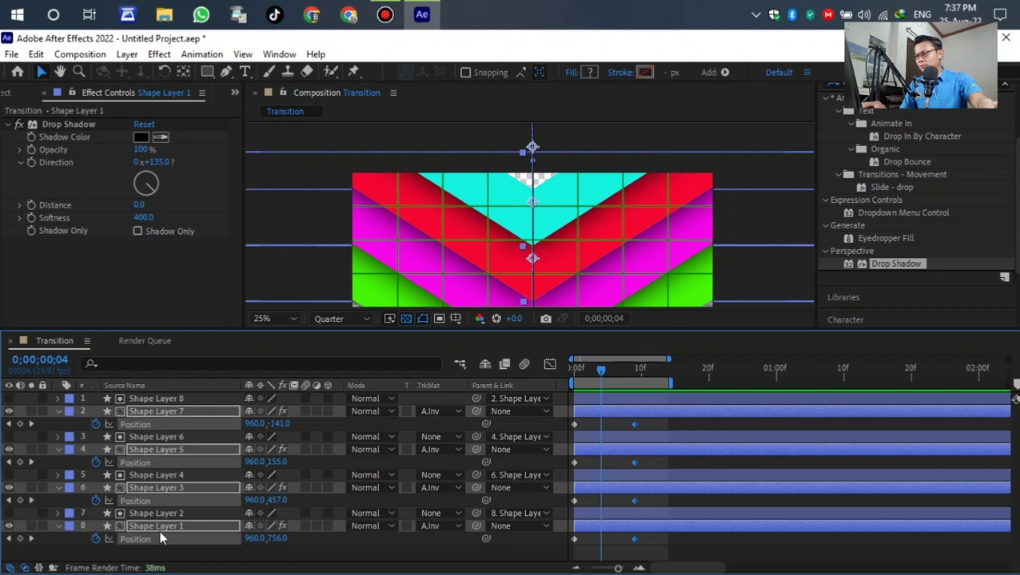
{"action": "left_click", "coordinate": [165, 488], "text": "ctrl"}
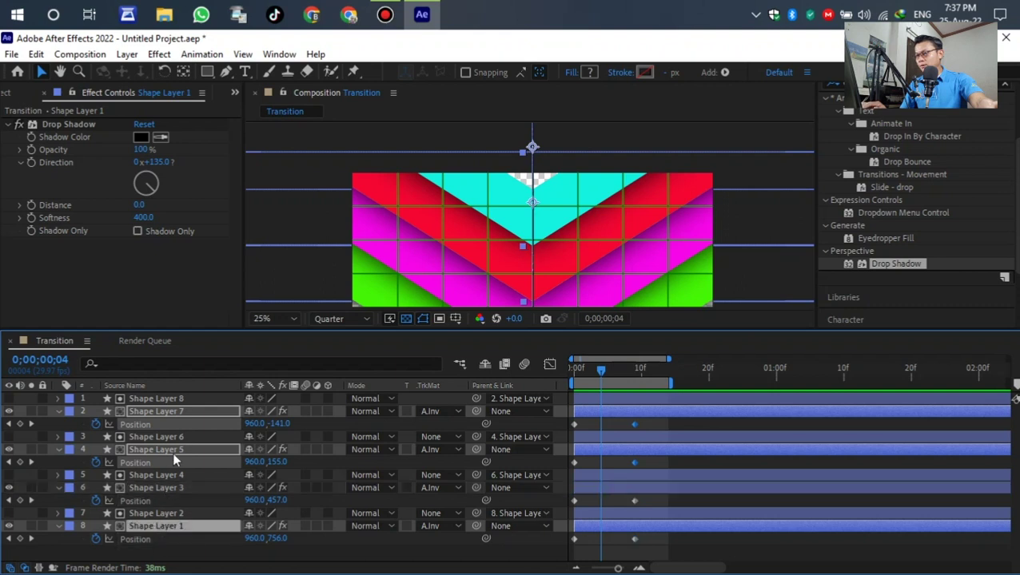
{"action": "left_click", "coordinate": [173, 449], "text": "ctrl"}
{"action": "left_click", "coordinate": [177, 406], "text": "ctrl"}
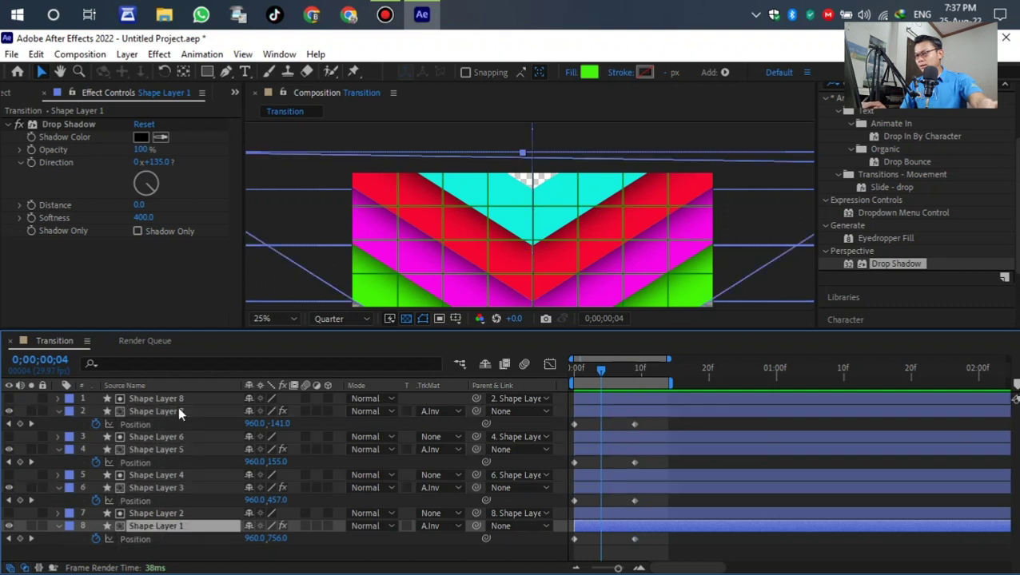
{"action": "left_click", "coordinate": [175, 410], "text": "ctrl"}
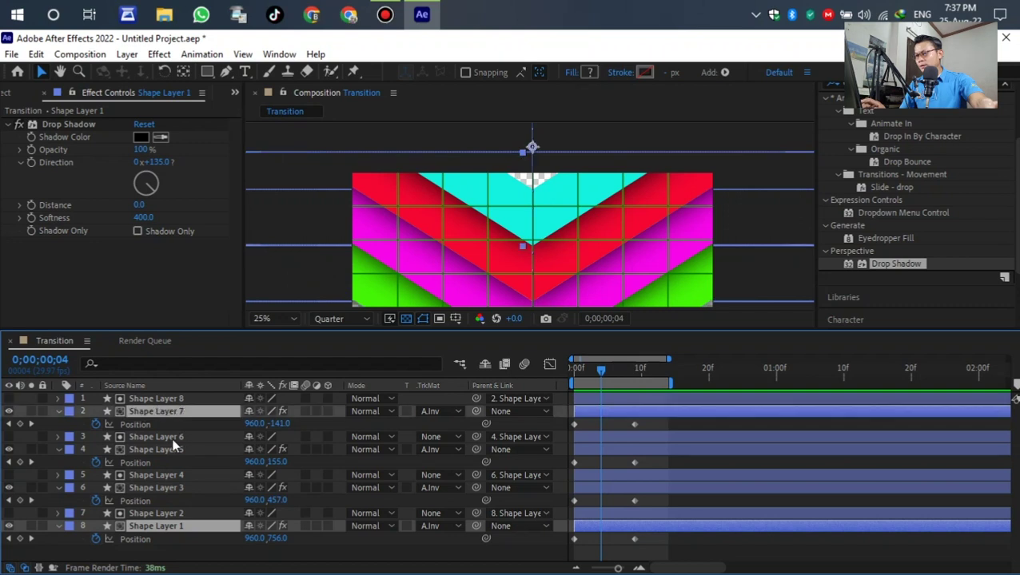
{"action": "left_click", "coordinate": [177, 449], "text": "ctrl"}
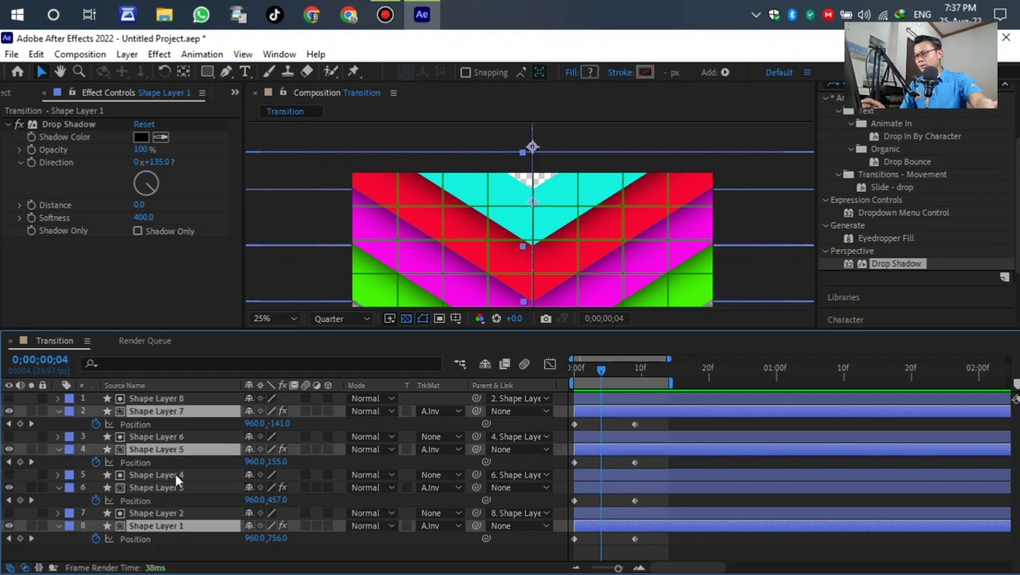
{"action": "left_click", "coordinate": [167, 487], "text": "ctrl"}
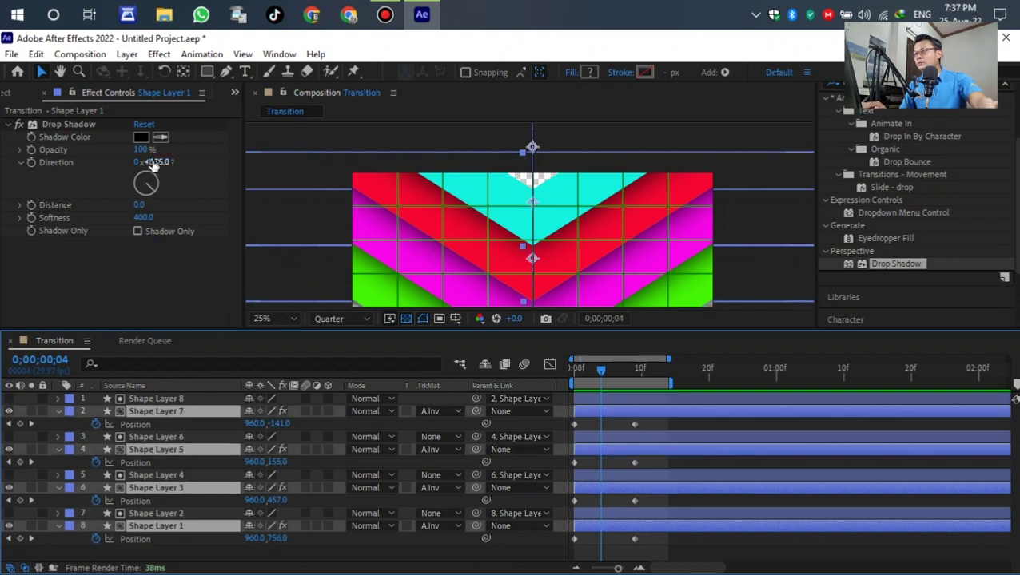
{"action": "left_click", "coordinate": [144, 218]}
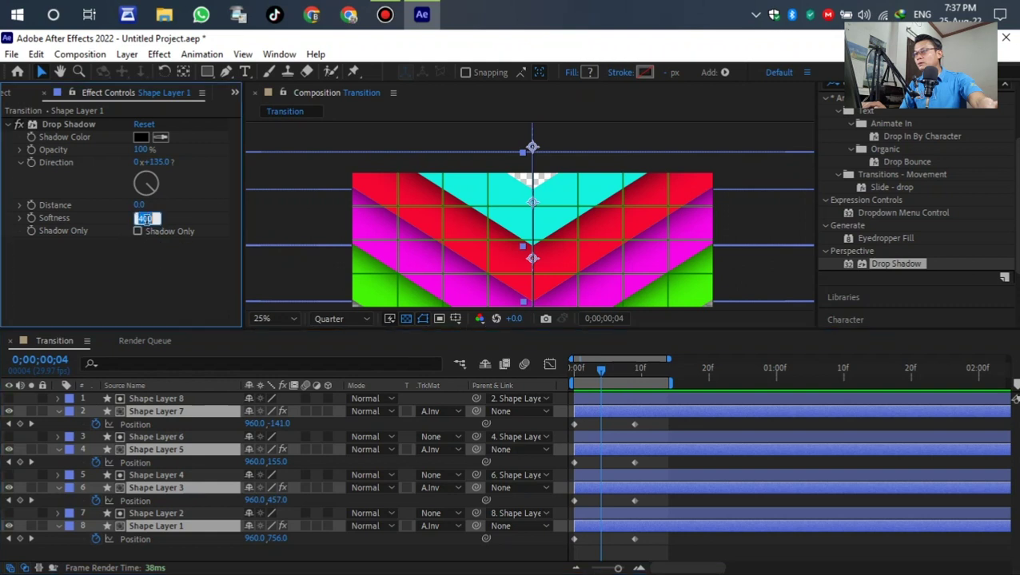
{"action": "type", "text": "200"}
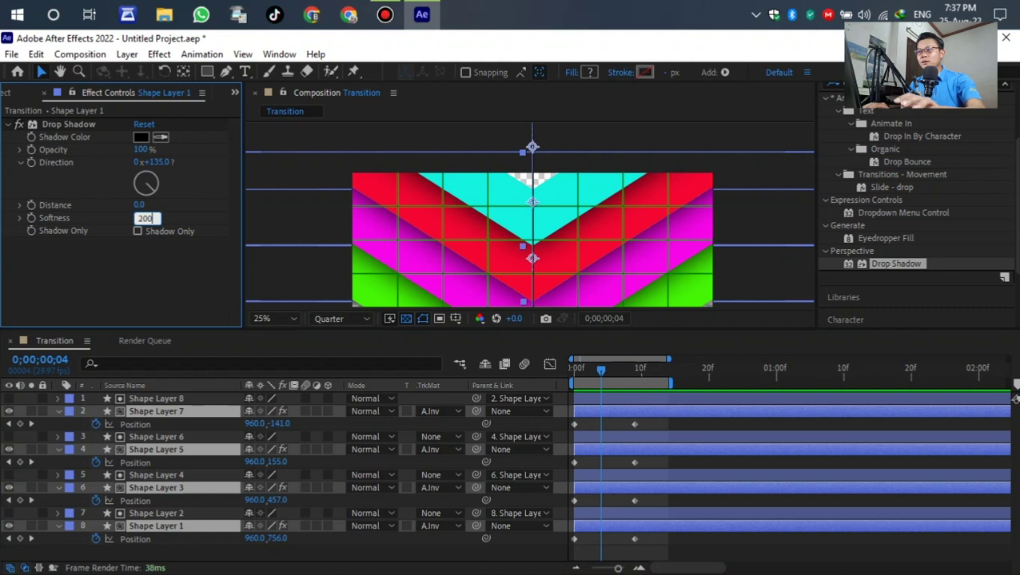
{"action": "key", "text": "Return"}
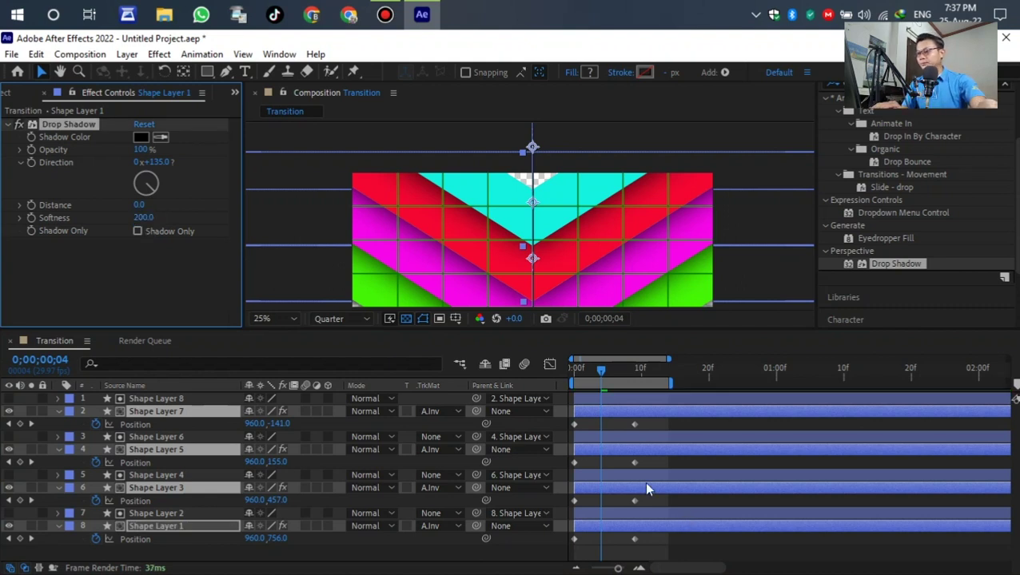
Step: Collapse the layer properties, deselect all layers and preview the transition from its start
{"action": "key", "text": "comma"}
{"action": "key", "text": "space"}
{"action": "left_click", "coordinate": [58, 411]}
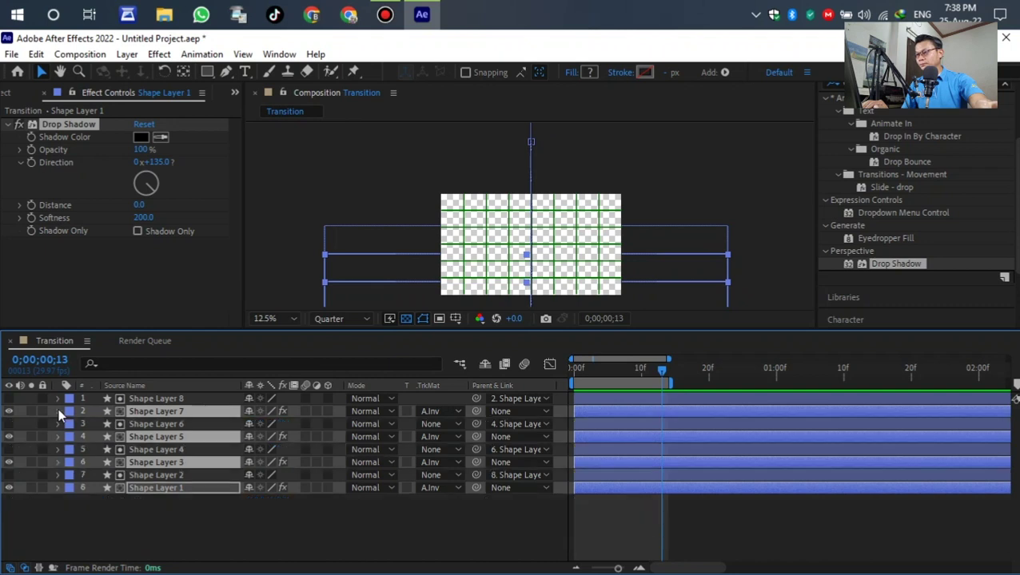
{"action": "left_click", "coordinate": [358, 531]}
{"action": "key", "text": "Home"}
{"action": "key", "text": "space"}
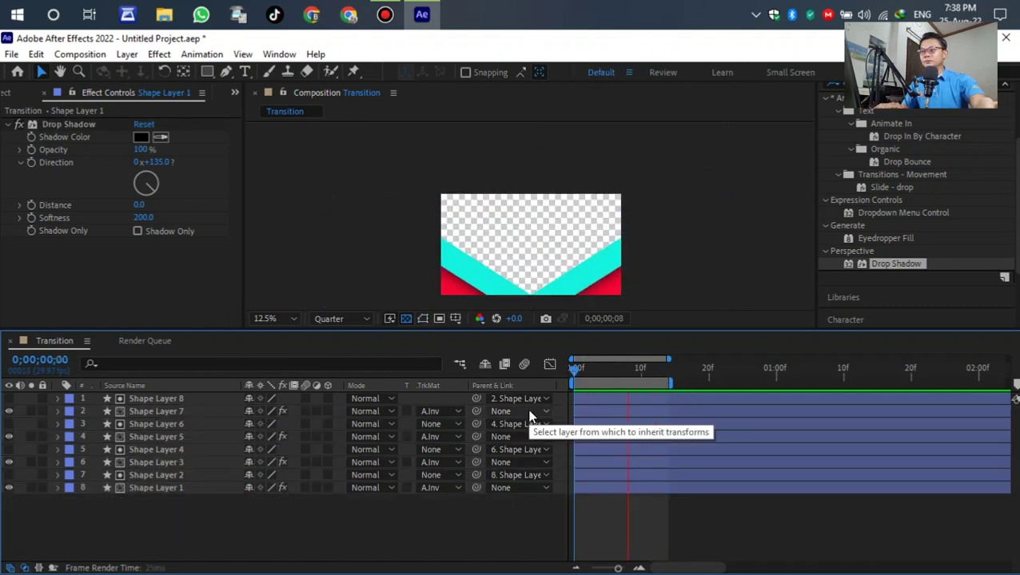
Step: Trim the composition to the work area and set the current time to 0;00;00;04
{"action": "left_click_drag", "start_coordinate": [653, 368], "coordinate": [664, 368]}
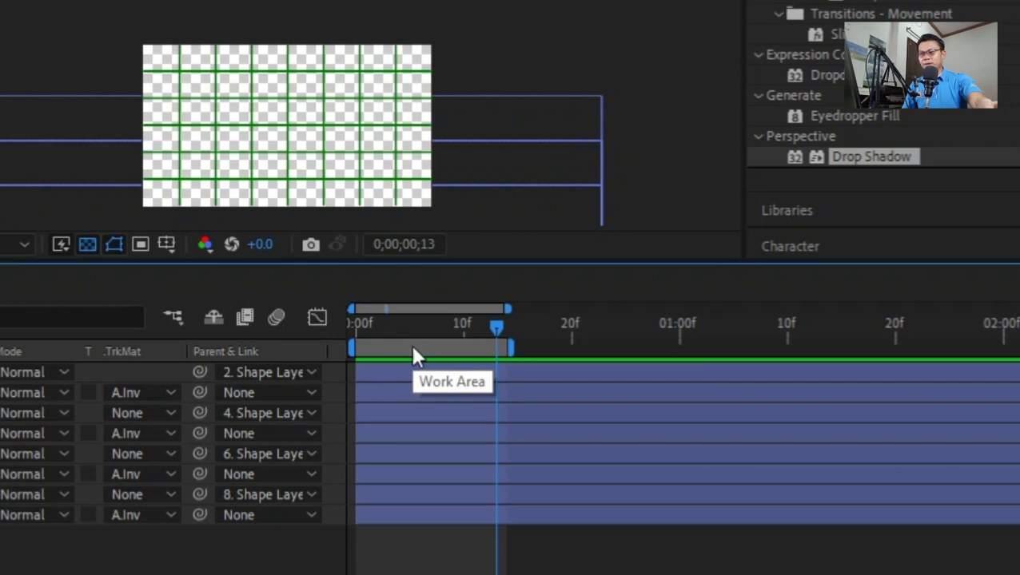
{"action": "right_click", "coordinate": [414, 356]}
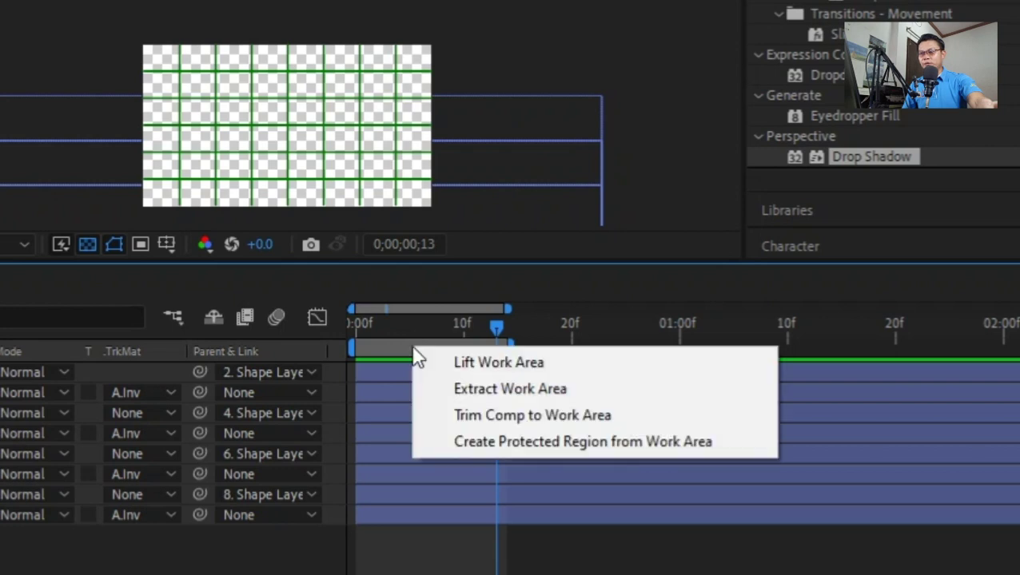
{"action": "left_click", "coordinate": [485, 411]}
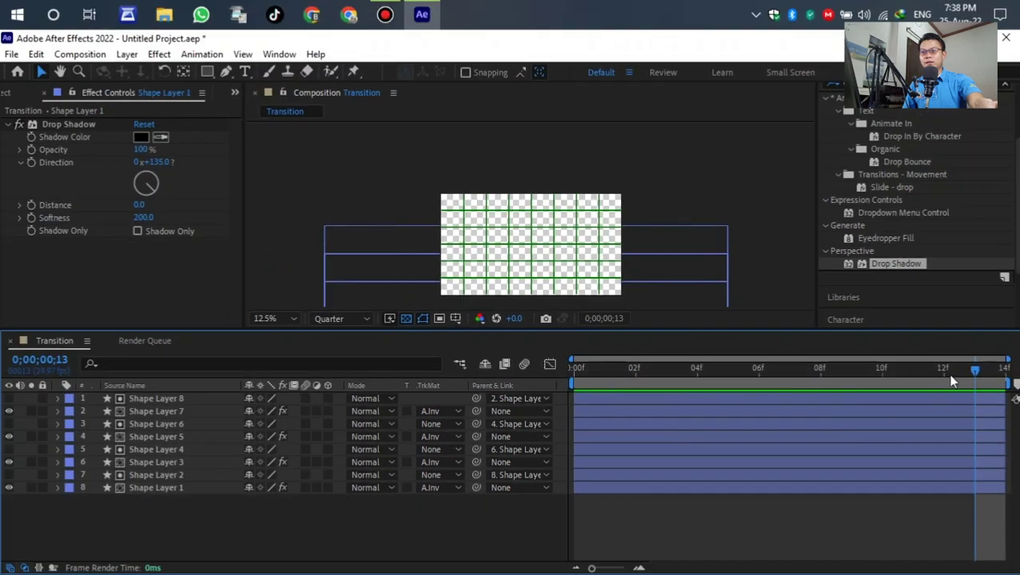
{"action": "left_click", "coordinate": [678, 363]}
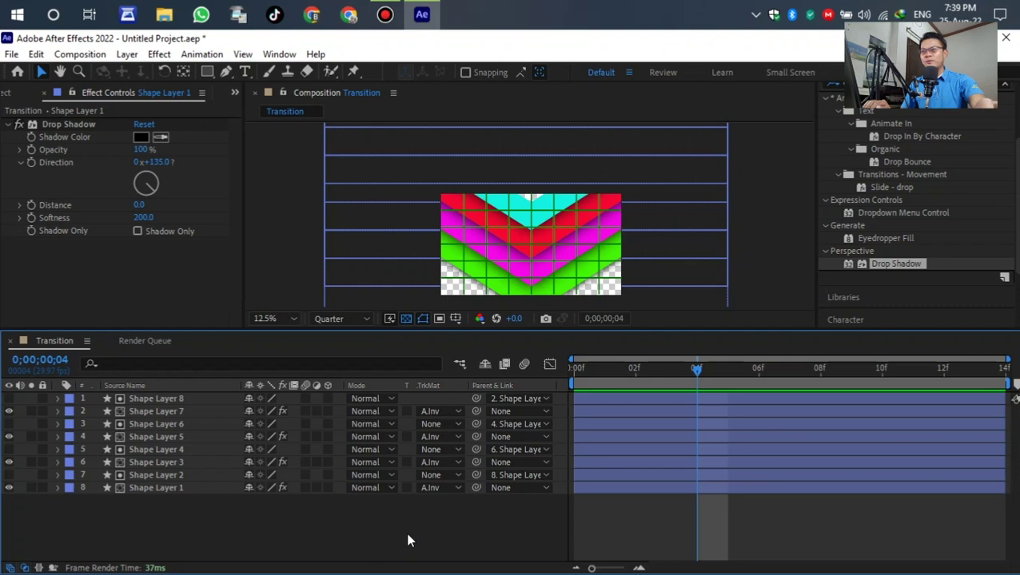
Step: Add the Transition composition to the render queue and apply the Lossless output module template
{"action": "left_click", "coordinate": [175, 489]}
{"action": "left_click", "coordinate": [198, 524]}
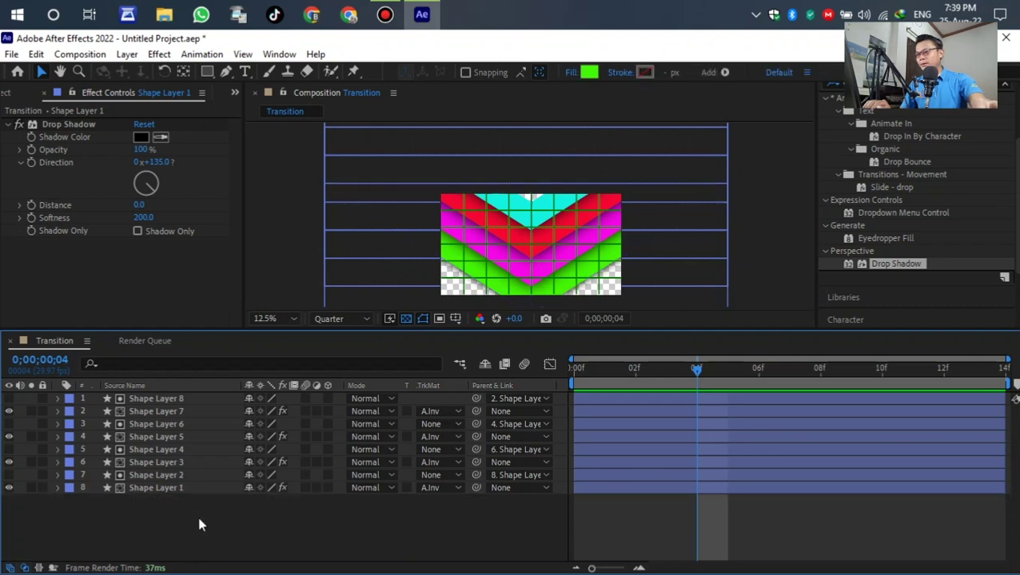
{"action": "key", "text": "ctrl+m"}
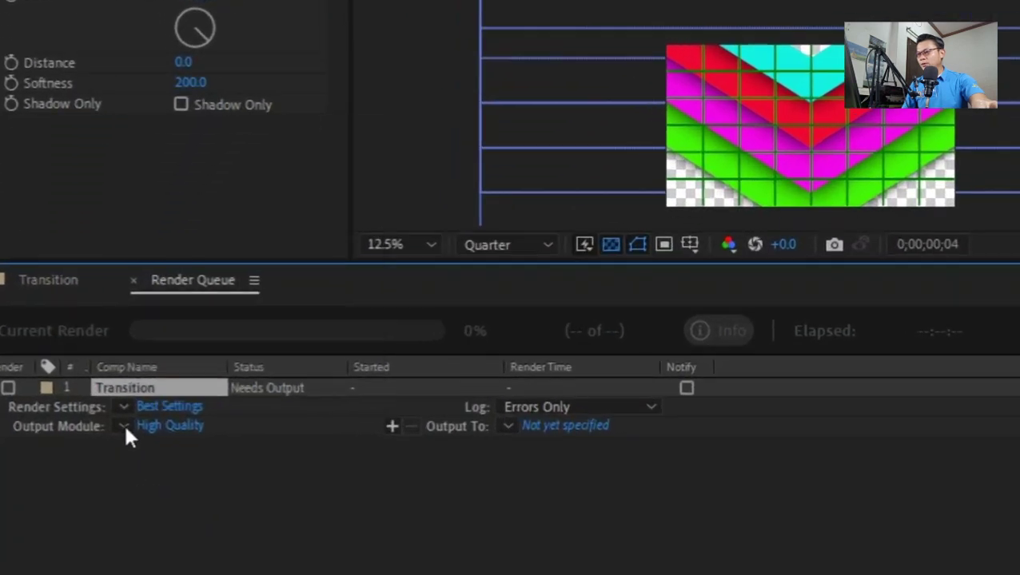
{"action": "left_click", "coordinate": [101, 433]}
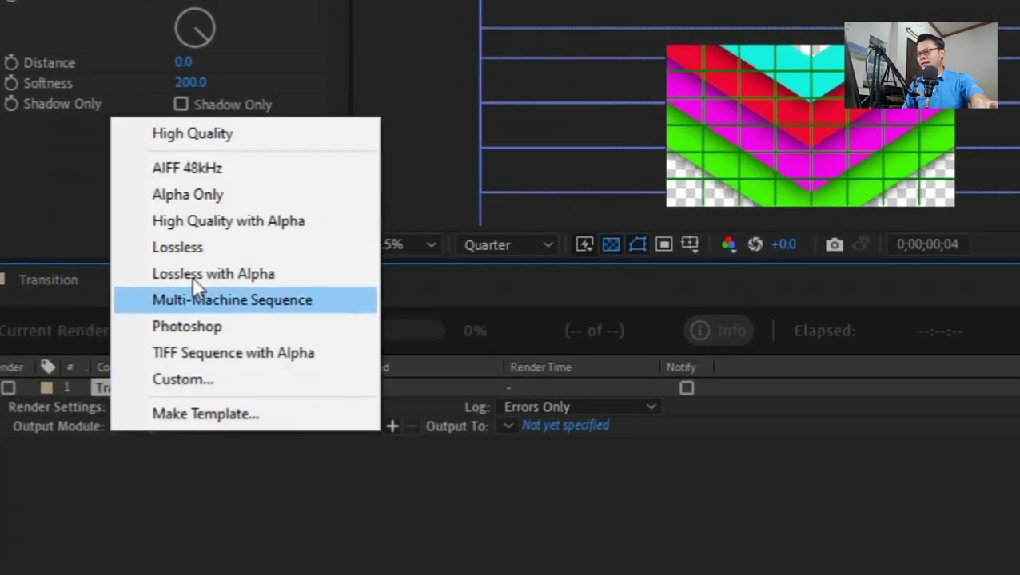
{"action": "left_click", "coordinate": [196, 251]}
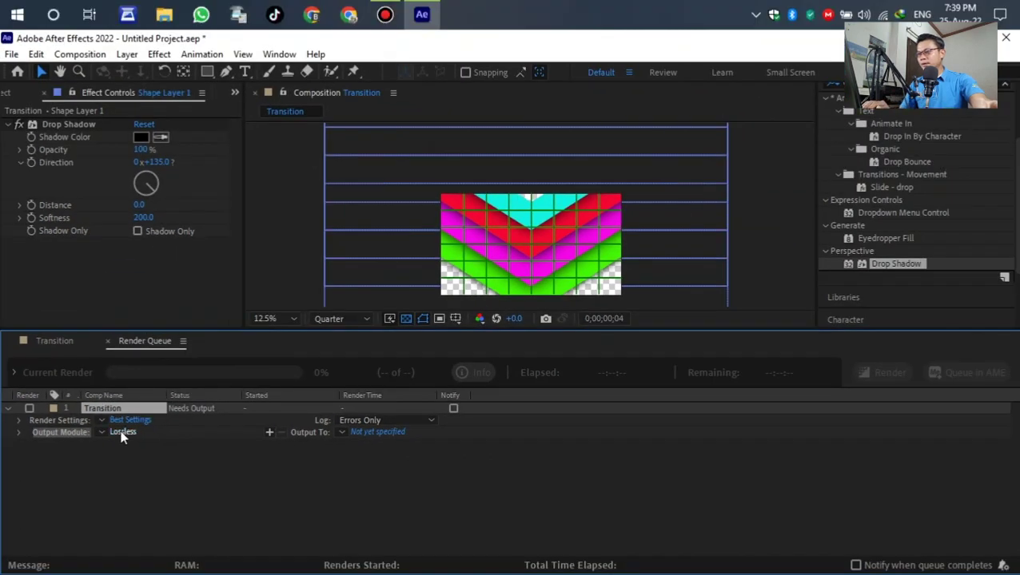
{"action": "left_click", "coordinate": [365, 431]}
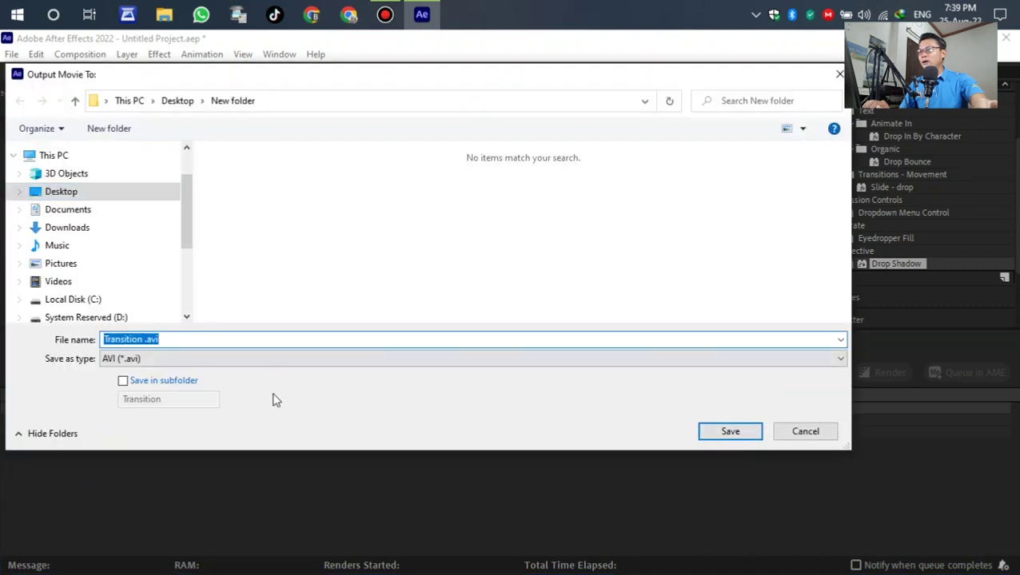
{"action": "left_click", "coordinate": [837, 76]}
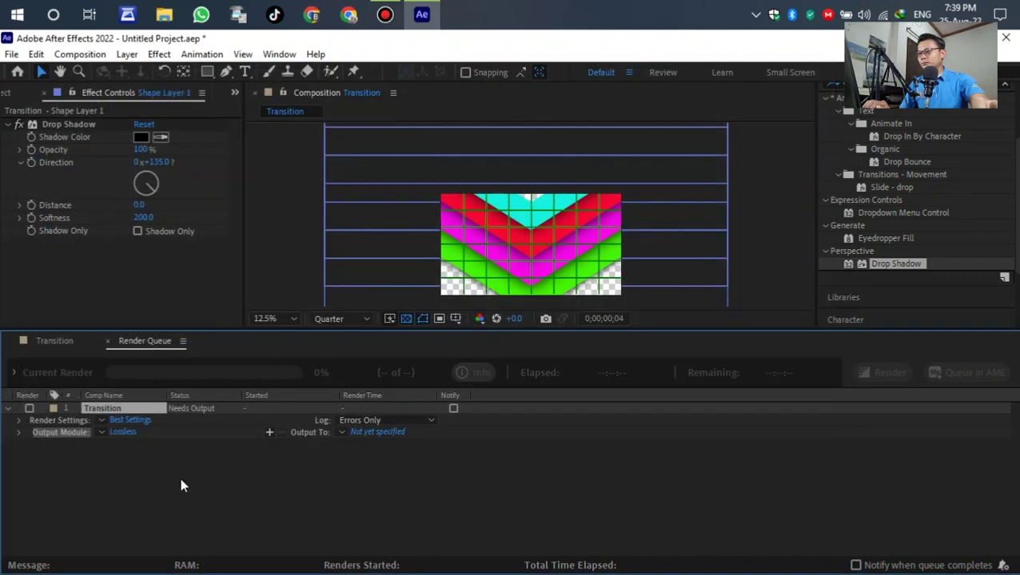
Step: Configure the output module to use the QuickTime format with RGB + Alpha channels
{"action": "left_click", "coordinate": [124, 432]}
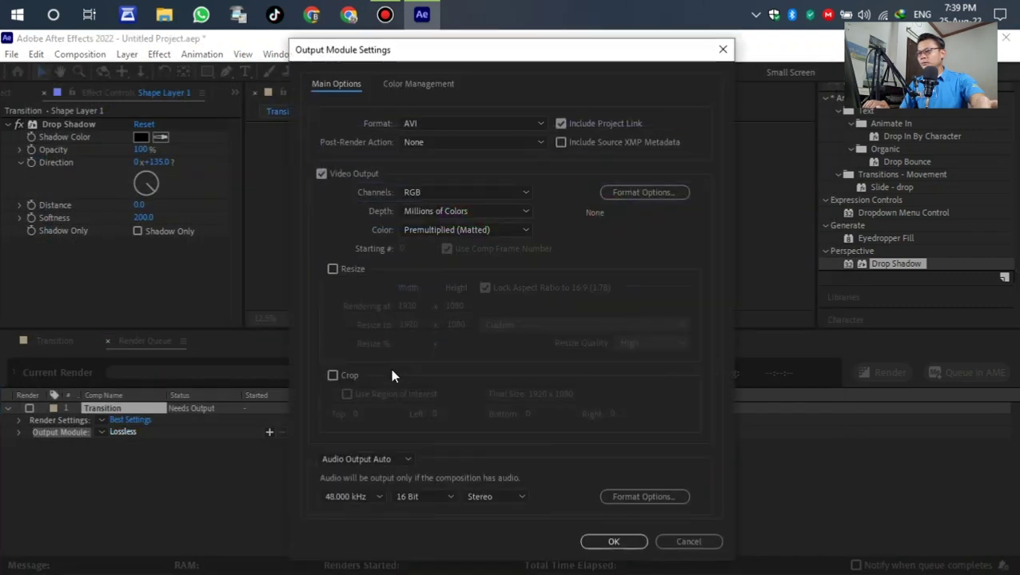
{"action": "left_click", "coordinate": [456, 124]}
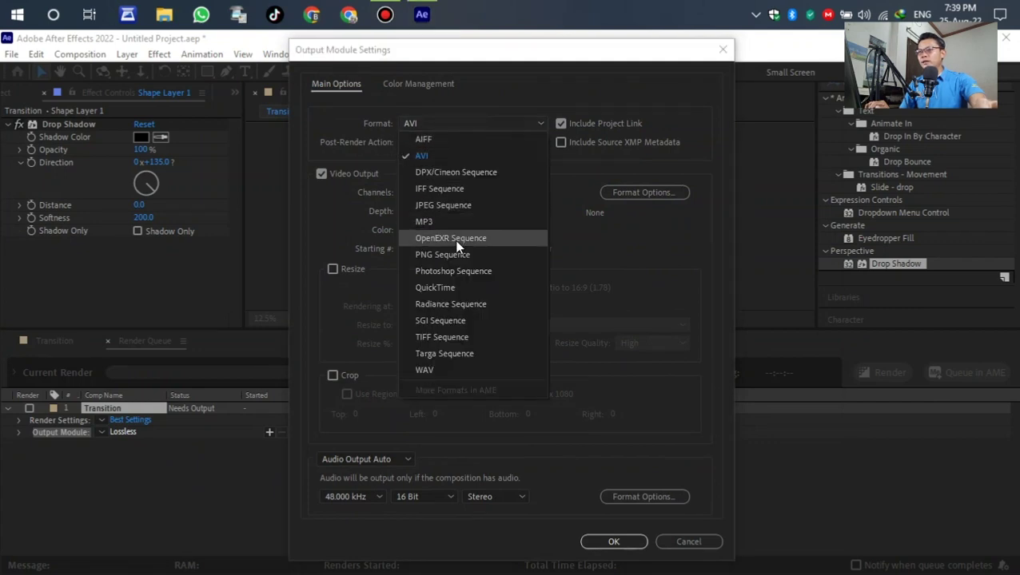
{"action": "left_click", "coordinate": [445, 289]}
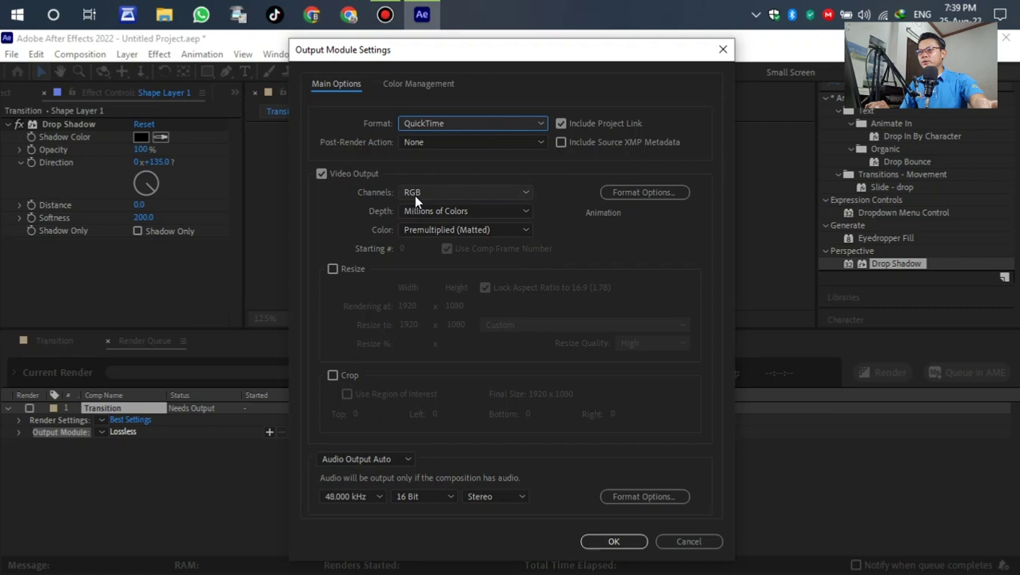
{"action": "left_click", "coordinate": [527, 197]}
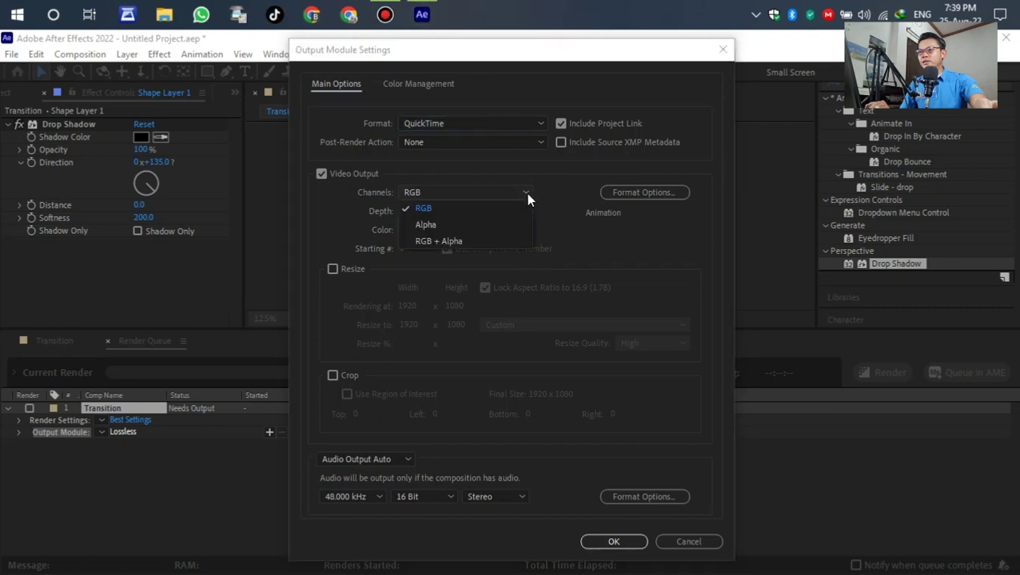
{"action": "left_click", "coordinate": [439, 241]}
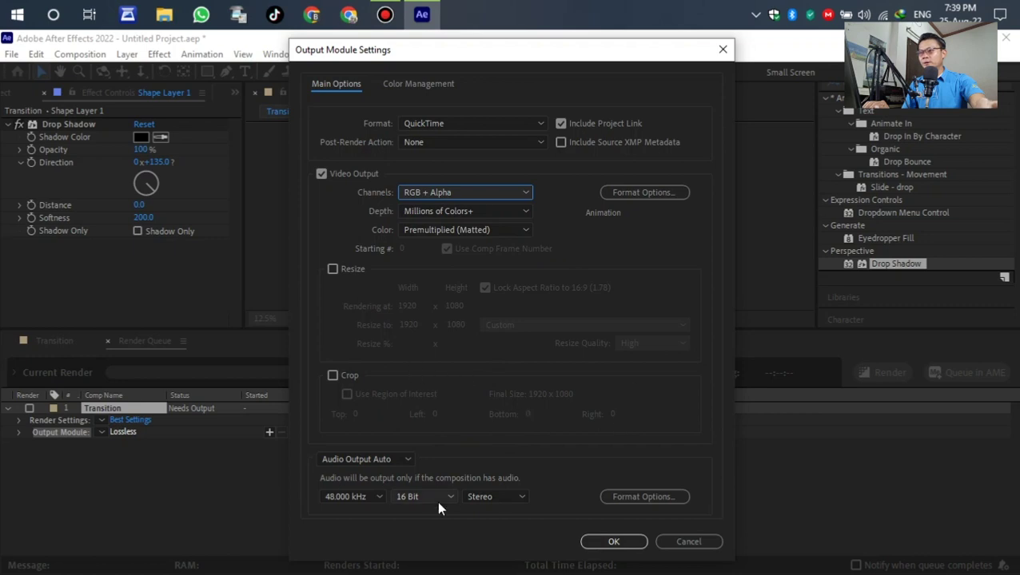
{"action": "left_click", "coordinate": [613, 544]}
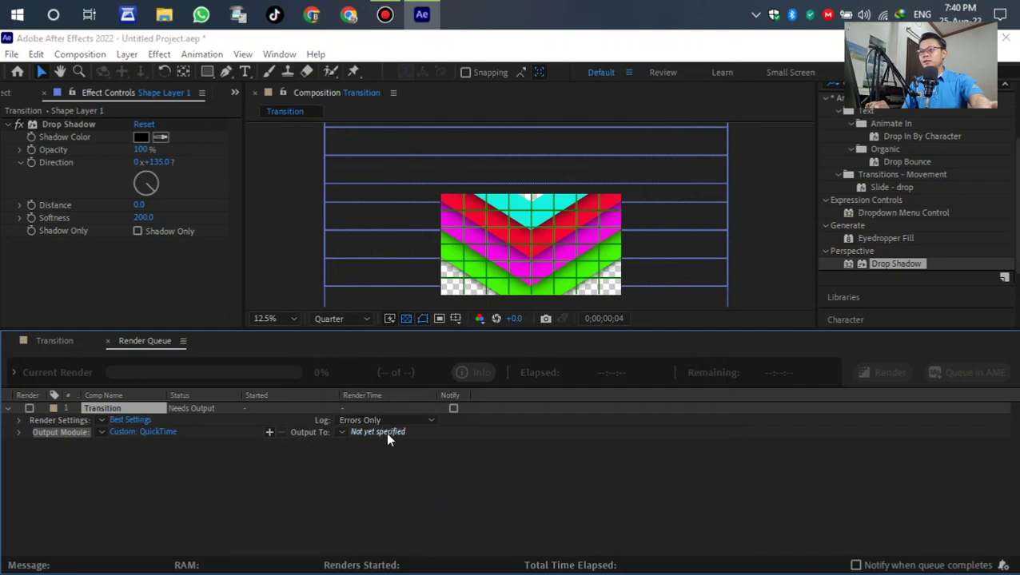
Step: Set the output file to Transition .mov in the desktop's New folder and render the queued composition
{"action": "left_click", "coordinate": [385, 432]}
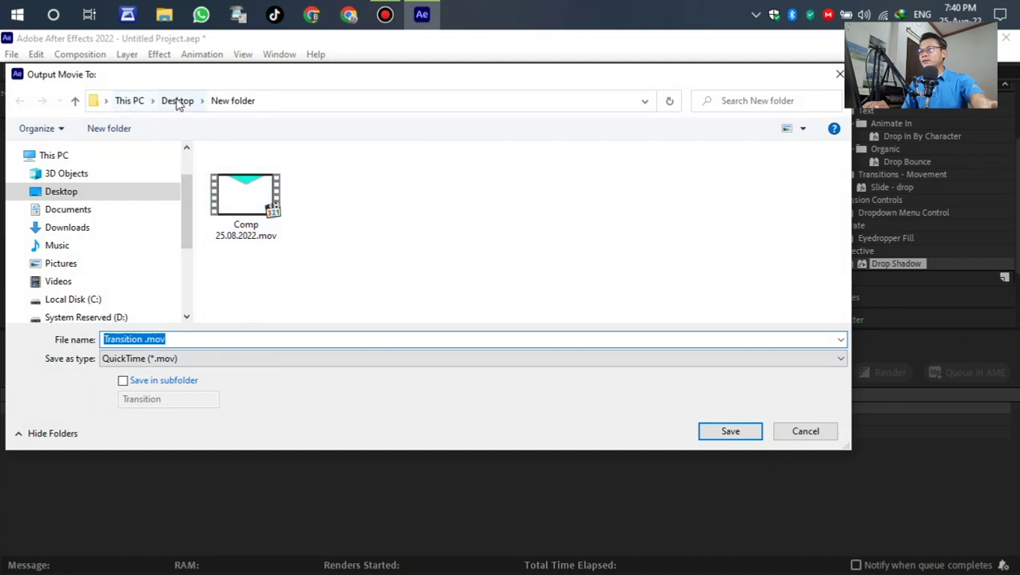
{"action": "left_click", "coordinate": [717, 433]}
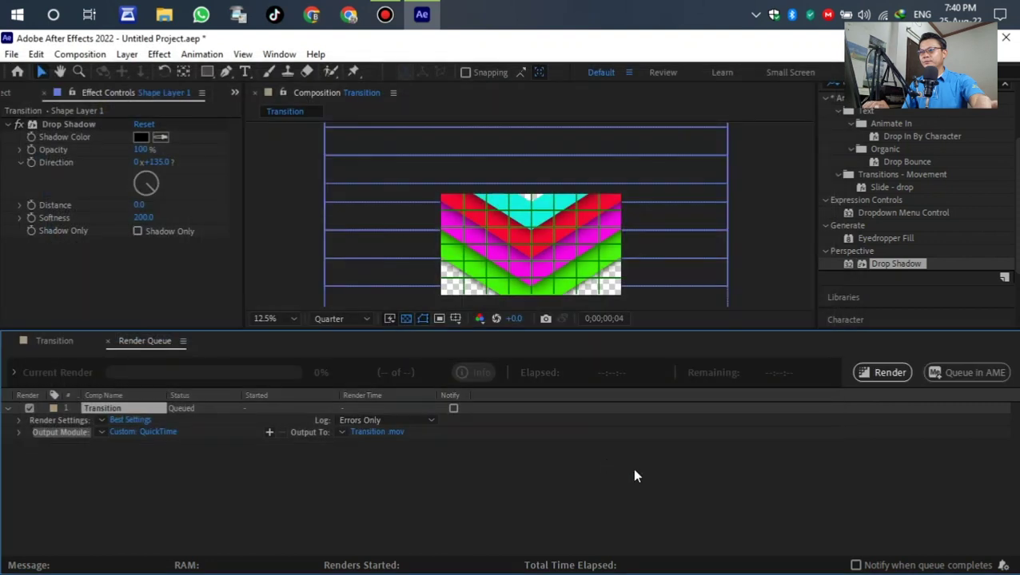
{"action": "left_click", "coordinate": [889, 375]}
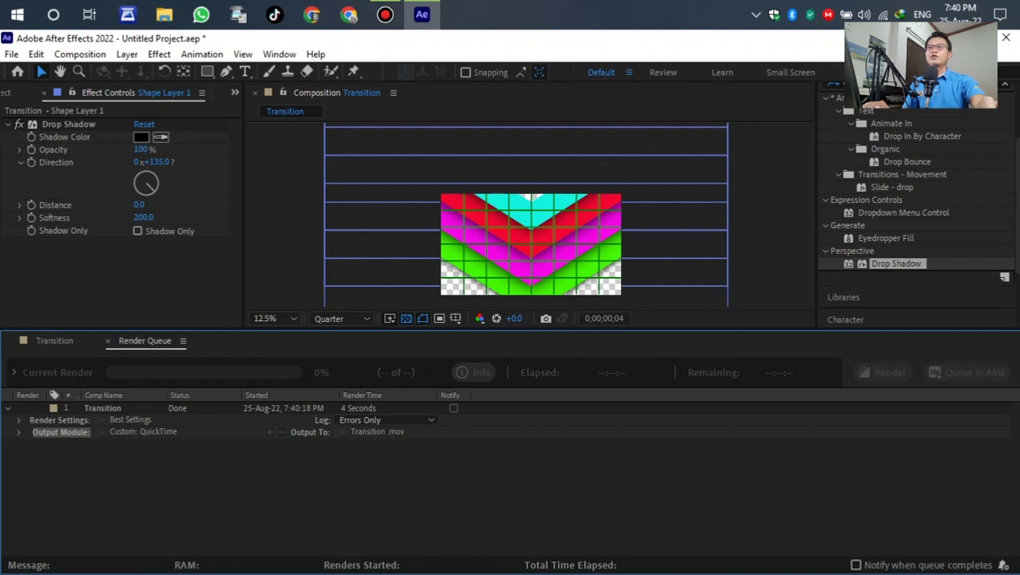
Step: Switch to the desktop's New folder and play the rendered Transition .mov several times in the media player, then close it
{"action": "key", "text": "super+d"}
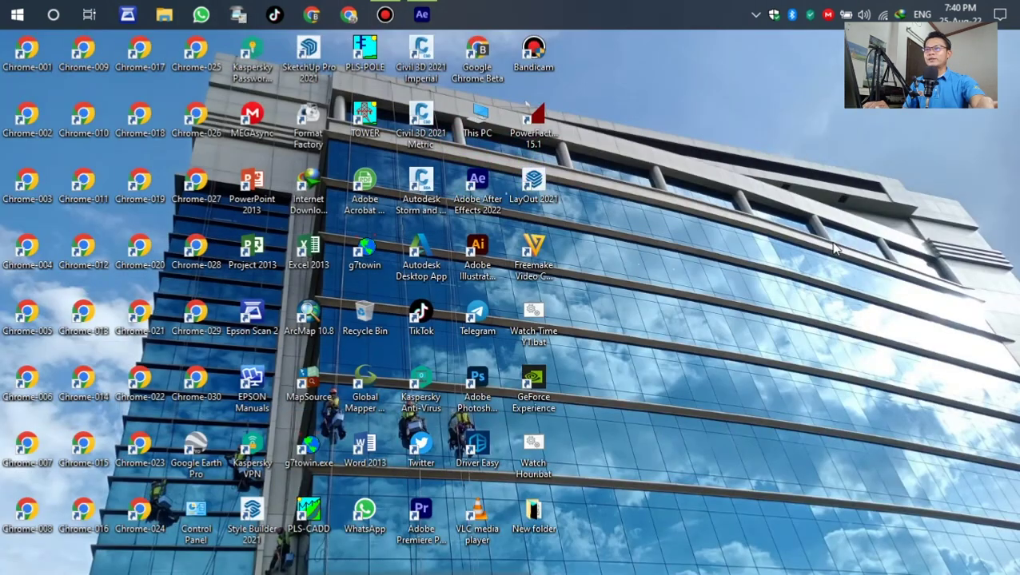
{"action": "double_click", "coordinate": [534, 515]}
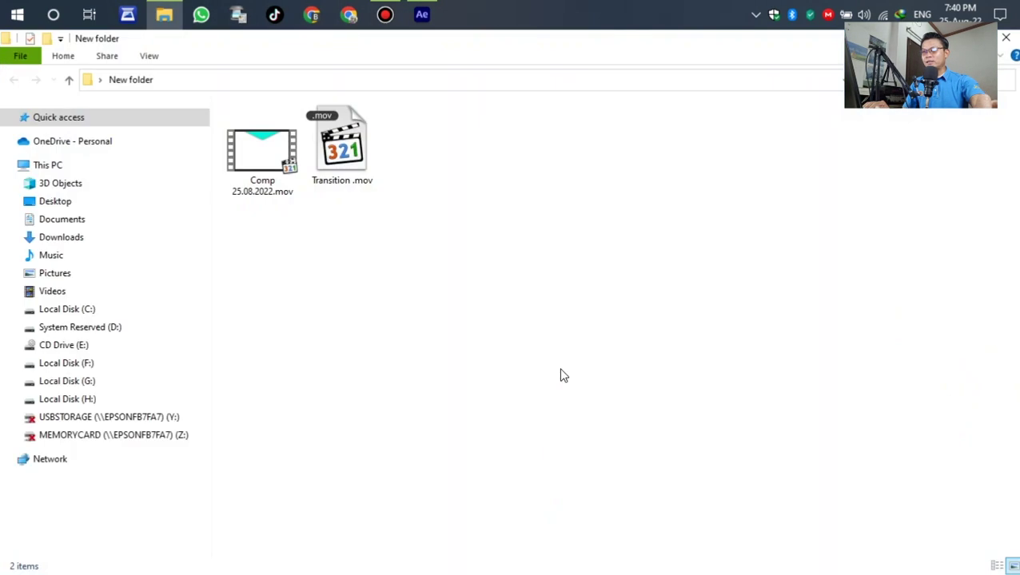
{"action": "left_click", "coordinate": [356, 164]}
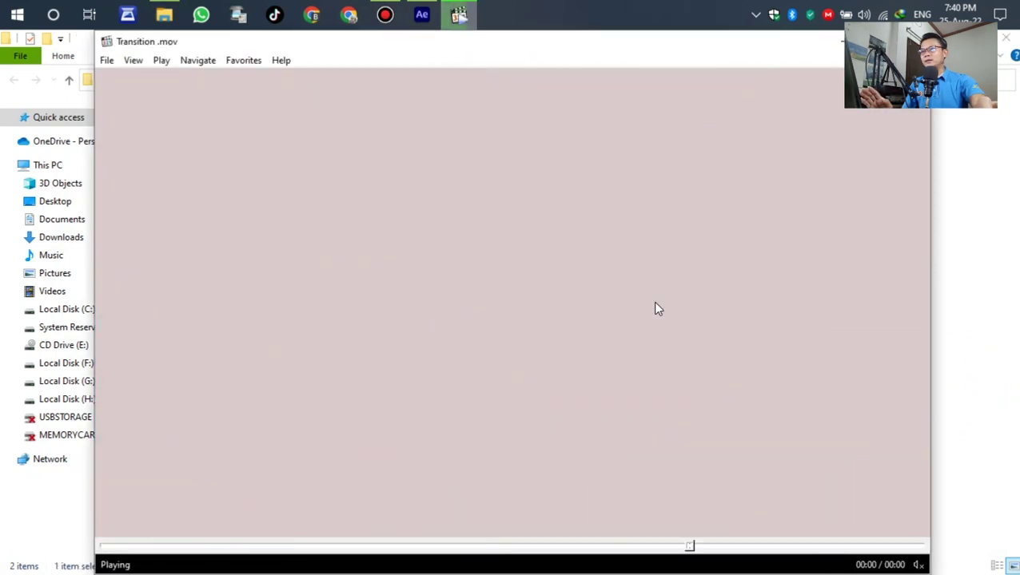
{"action": "left_click", "coordinate": [501, 253]}
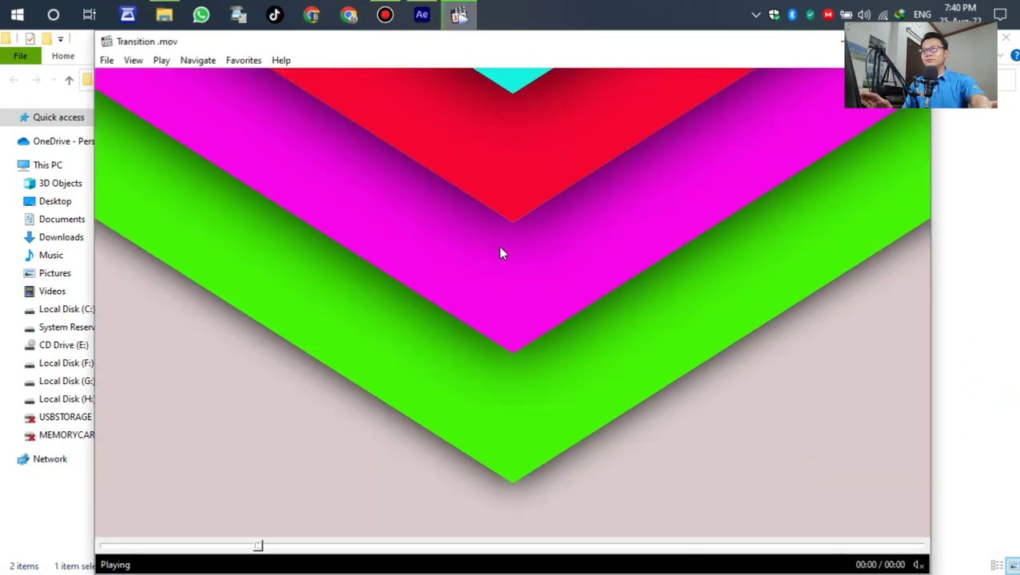
{"action": "left_click", "coordinate": [501, 253]}
{"action": "left_click", "coordinate": [501, 253]}
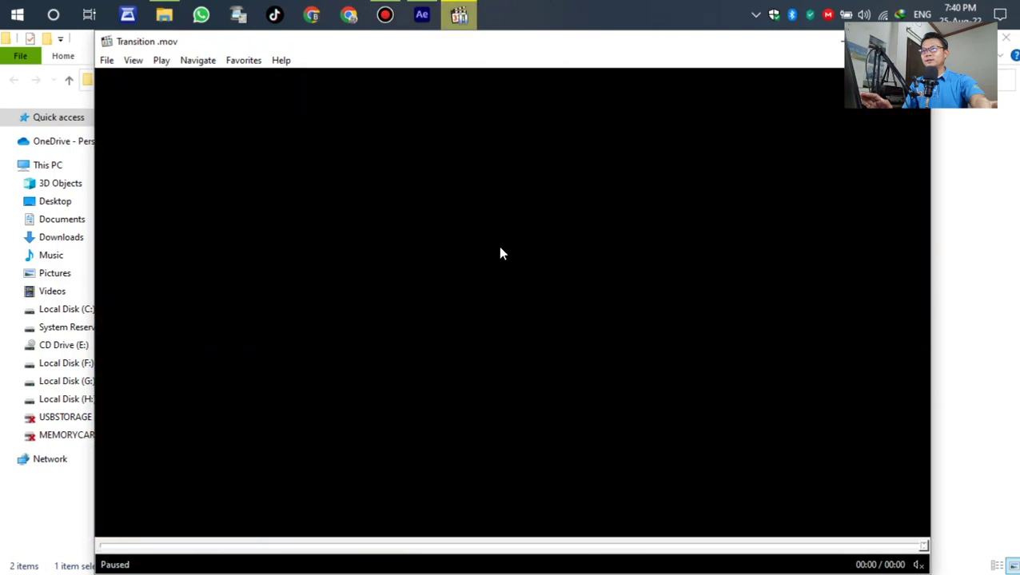
{"action": "left_click", "coordinate": [501, 252]}
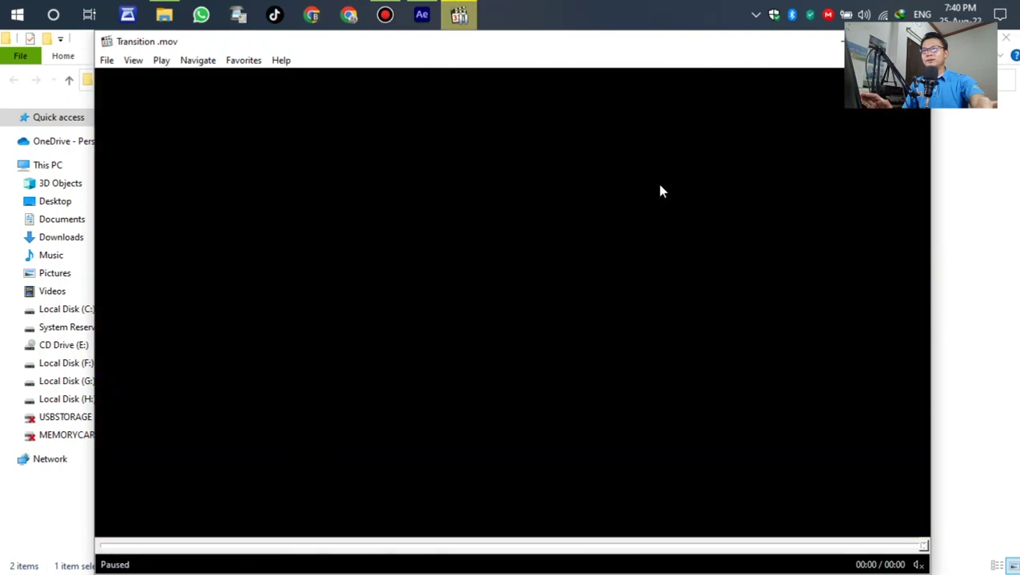
{"action": "left_click", "coordinate": [657, 184]}
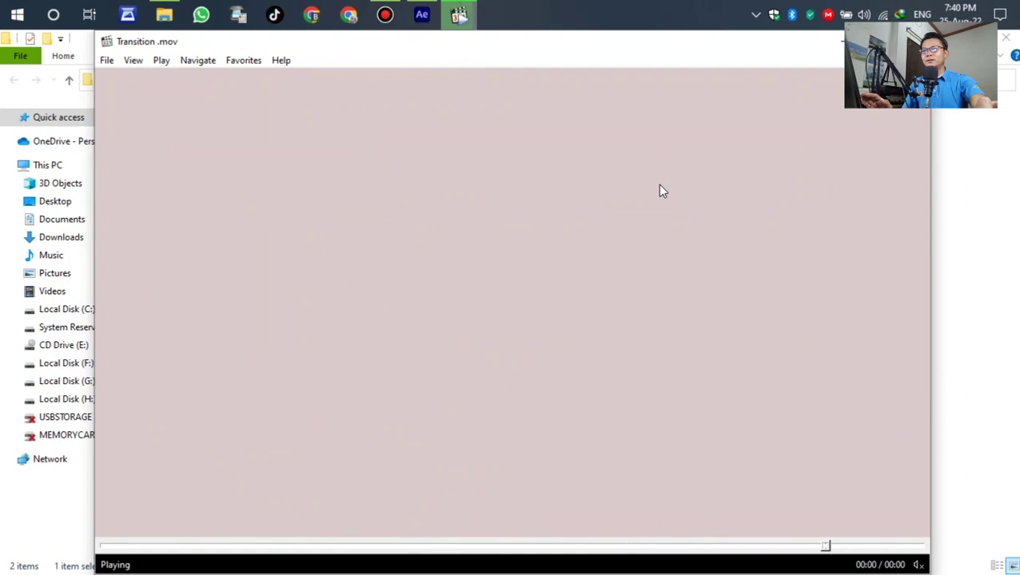
{"action": "left_click", "coordinate": [912, 41]}
Step: Play Comp 25.08.2022.mov from the same folder for comparison and close the player
{"action": "left_click", "coordinate": [399, 192]}
{"action": "left_click", "coordinate": [290, 160]}
{"action": "double_click", "coordinate": [289, 159]}
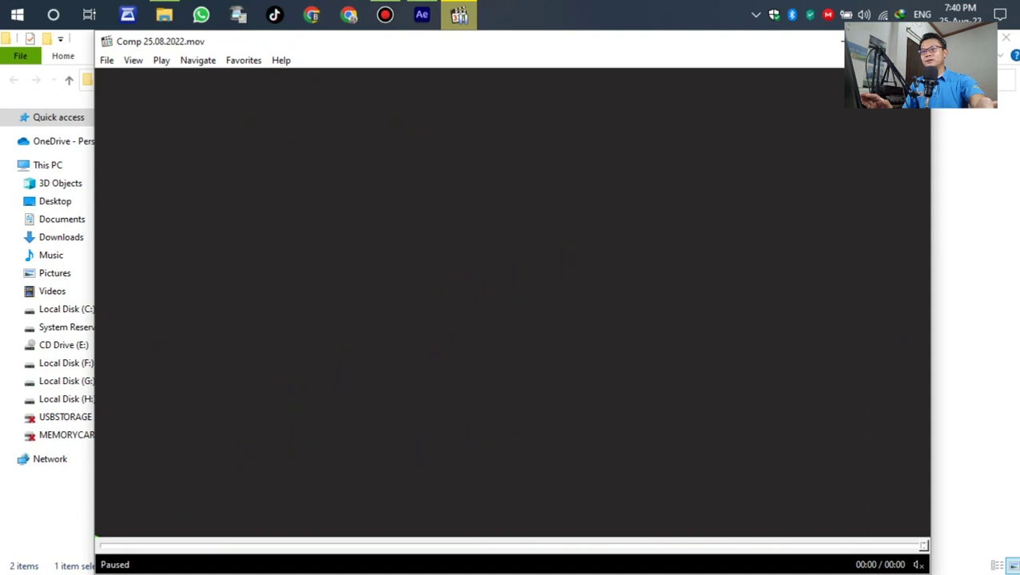
{"action": "left_click", "coordinate": [913, 41]}
Step: Play Transition .mov once more, then close the player and the folder window
{"action": "double_click", "coordinate": [341, 155]}
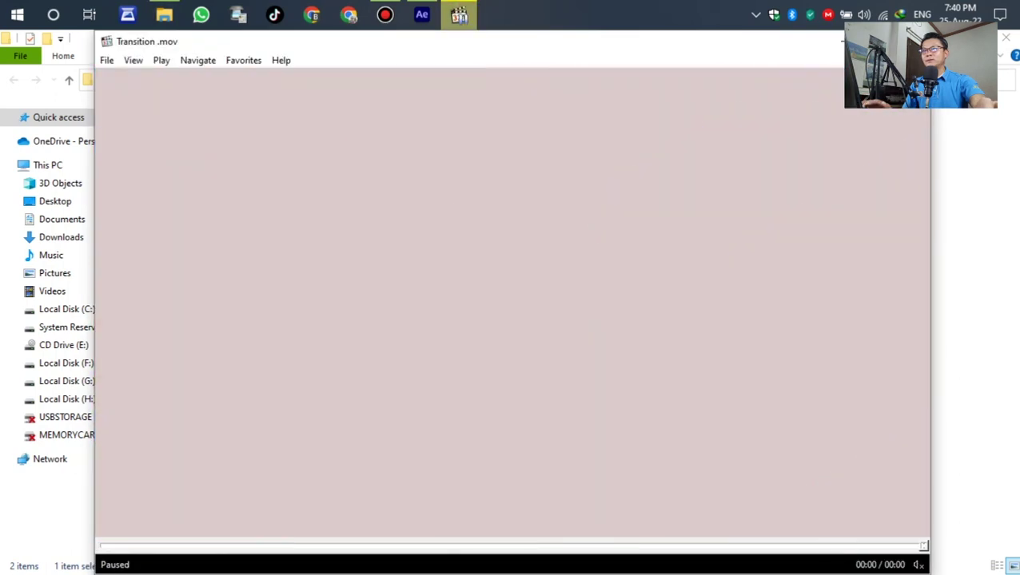
{"action": "key", "text": "alt+F4"}
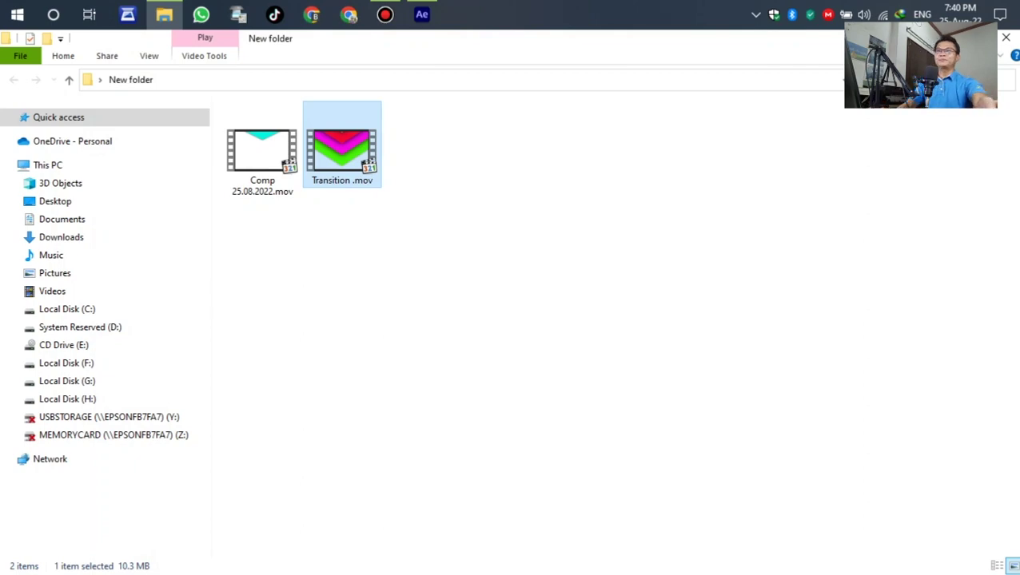
{"action": "key", "text": "alt+F4"}
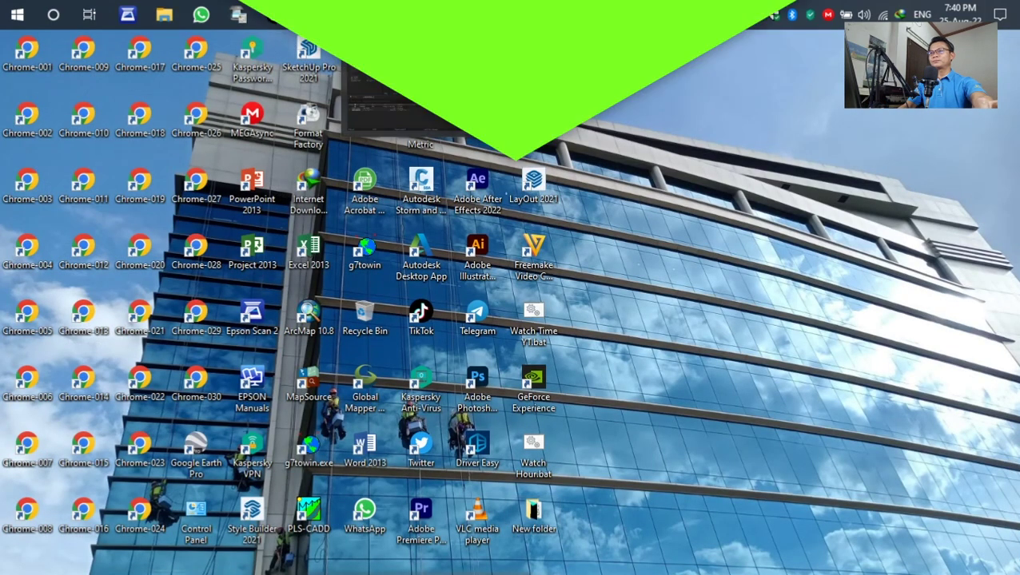